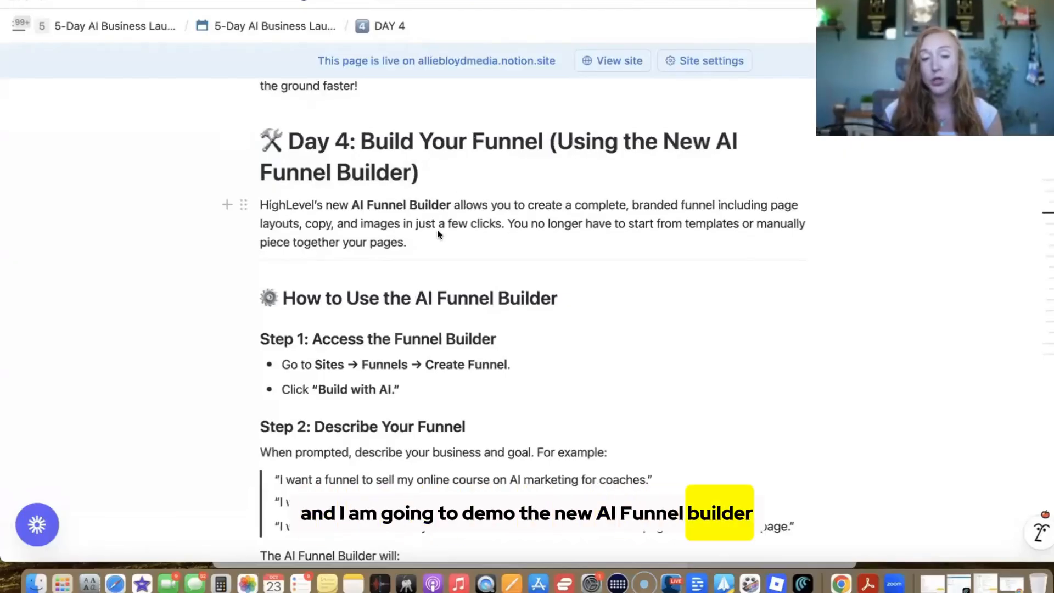
scroll(390, 335, down, 5)
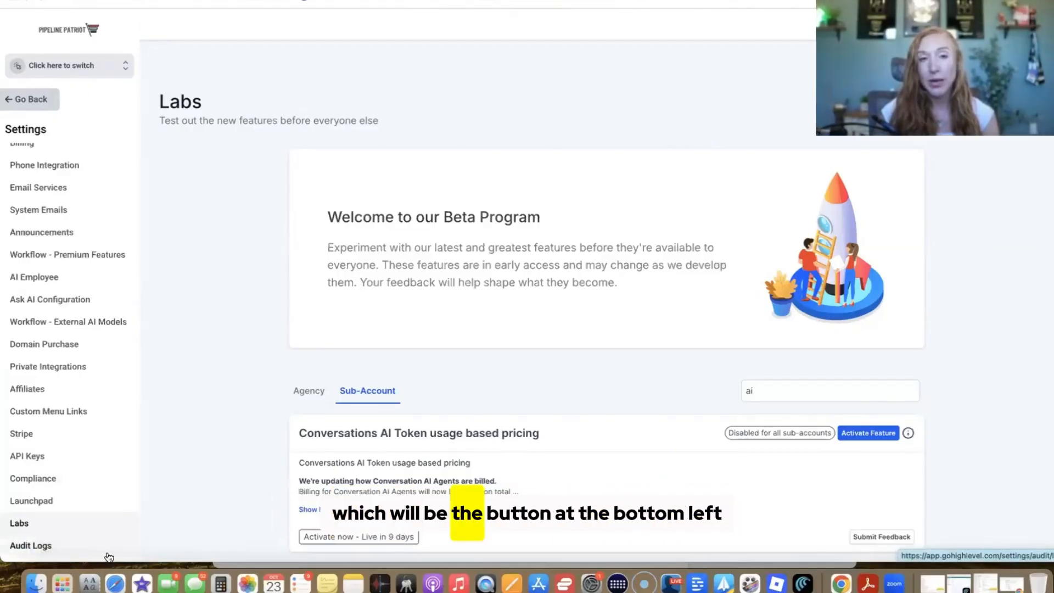
Show the sub-account beta features on the Labs settings page
scroll(104, 307, up, 2)
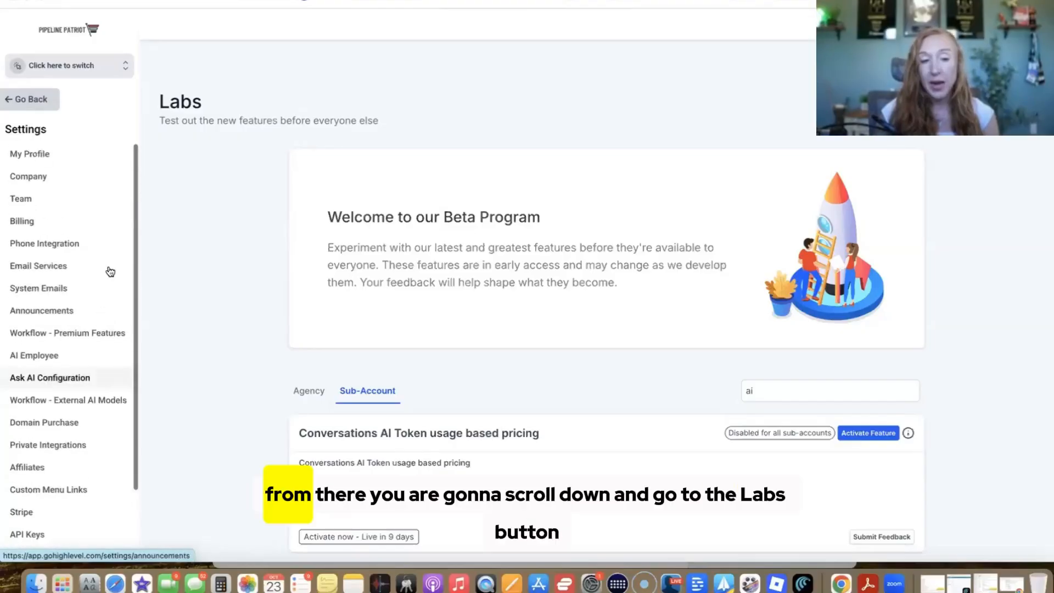
scroll(48, 422, down, 2)
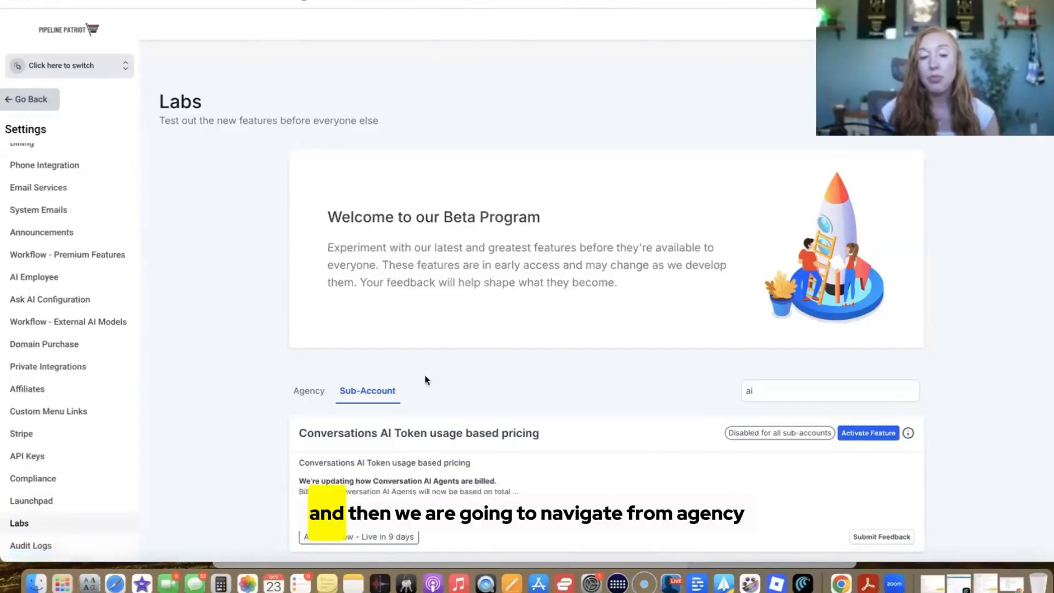
scroll(315, 323, down, 2)
click(309, 303)
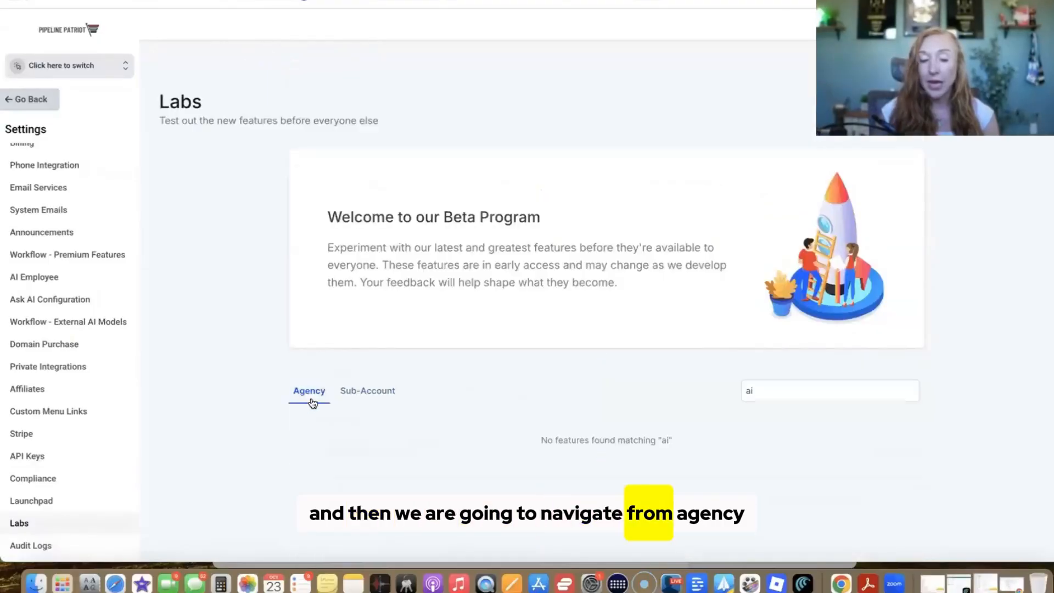
click(367, 392)
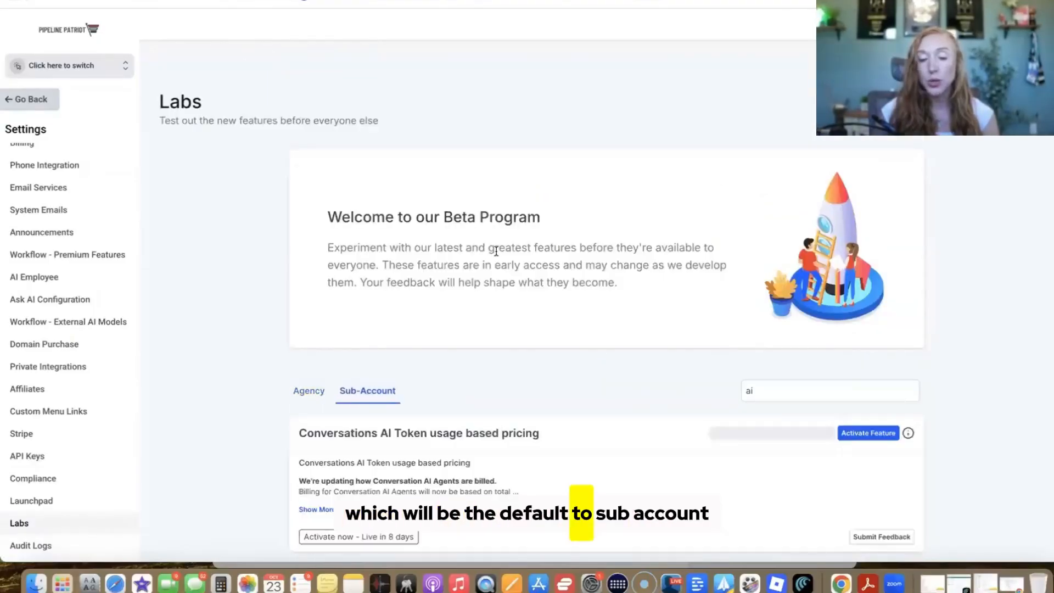
Examine the AI-related sub-account features in Labs, including Brand New Funnel AI & Website AI, Conversation AI V3 and Voice AI Chat Widget
scroll(506, 357, down, 2)
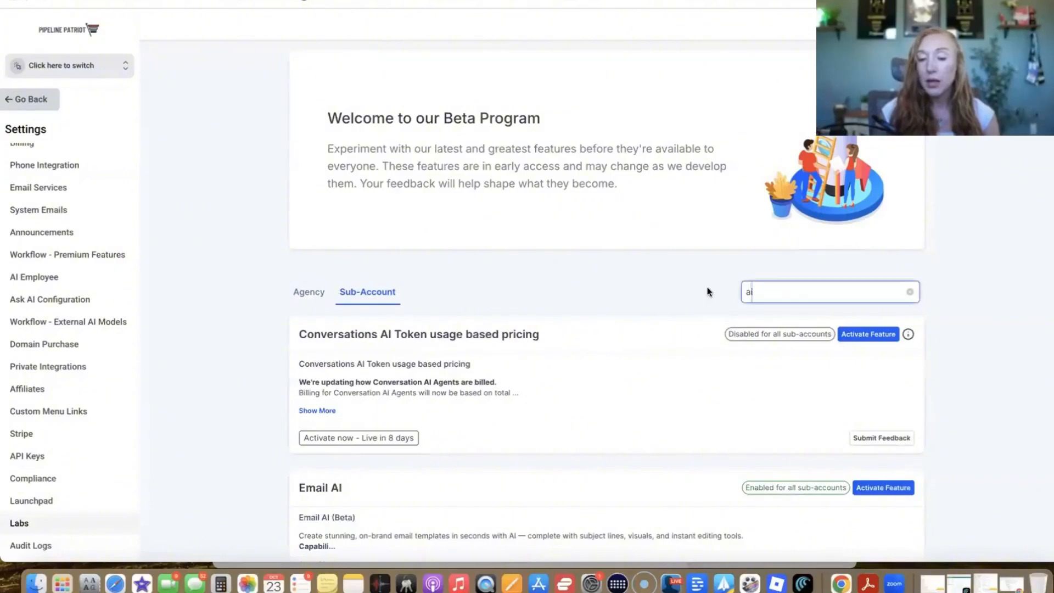
scroll(694, 421, down, 9)
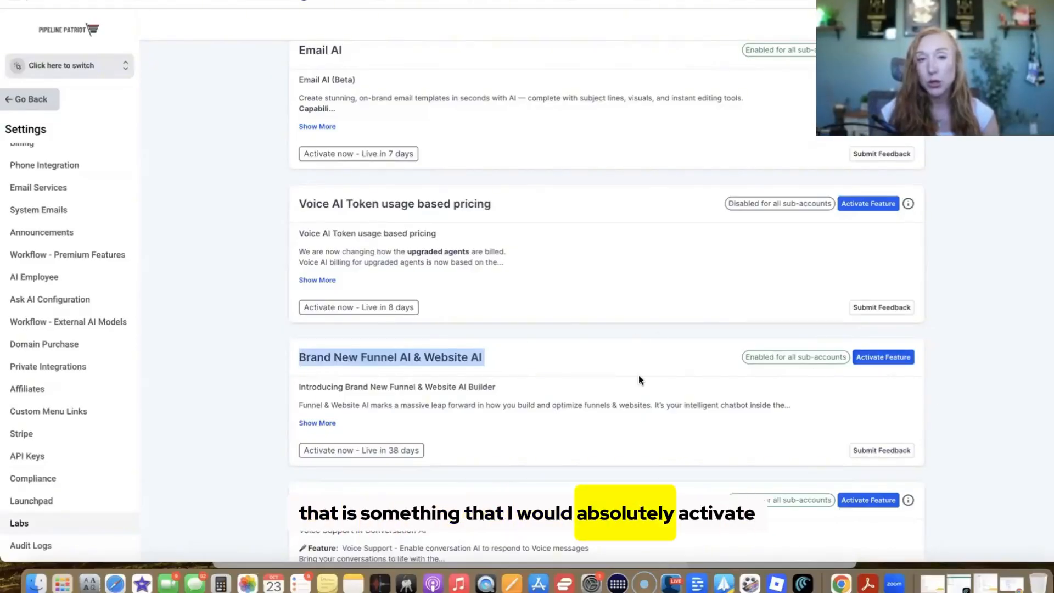
scroll(576, 371, down, 1)
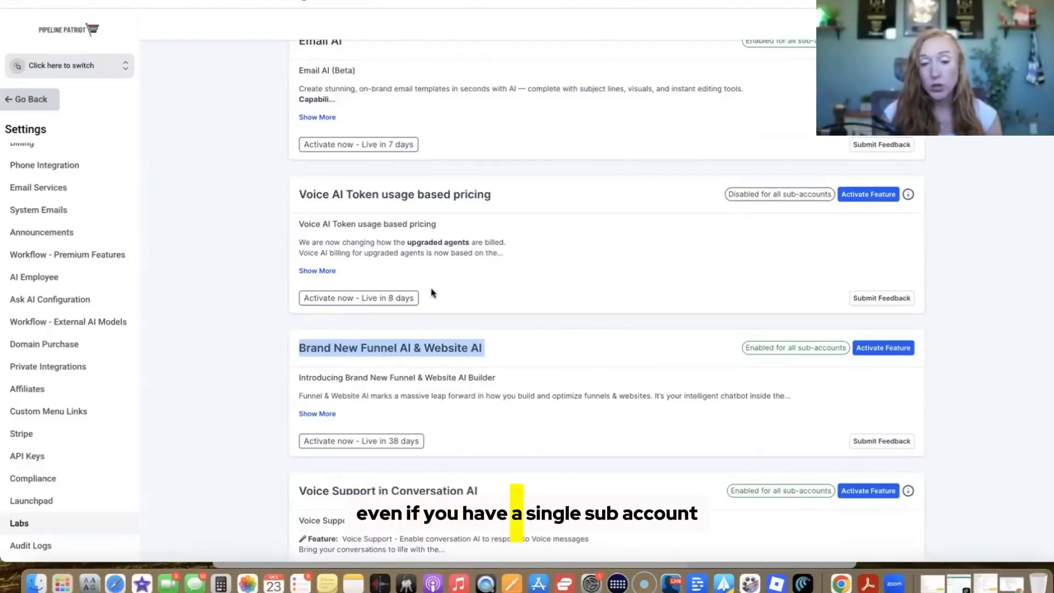
scroll(488, 338, down, 3)
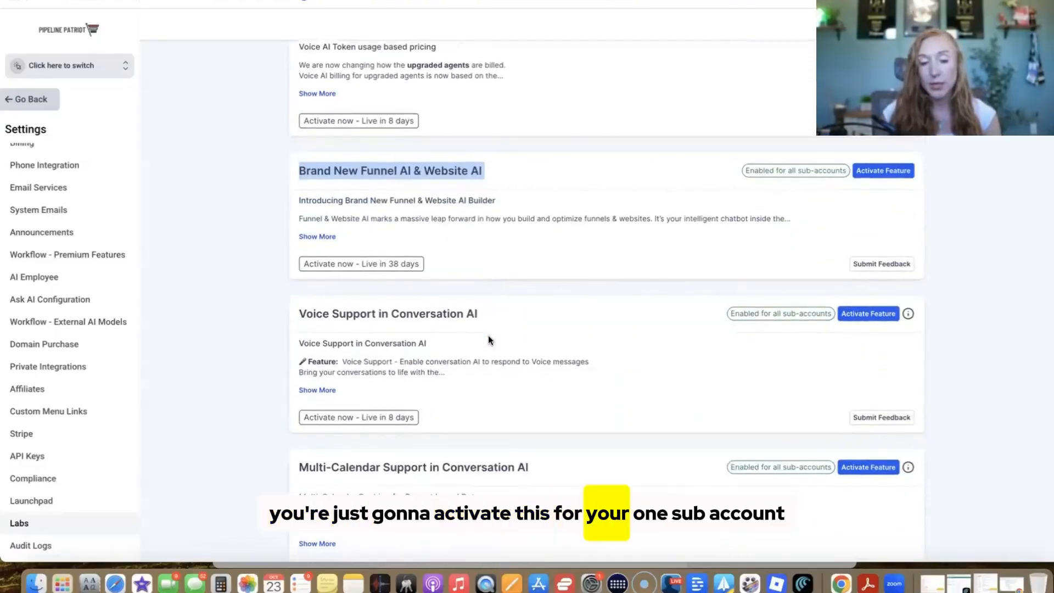
scroll(489, 339, down, 2)
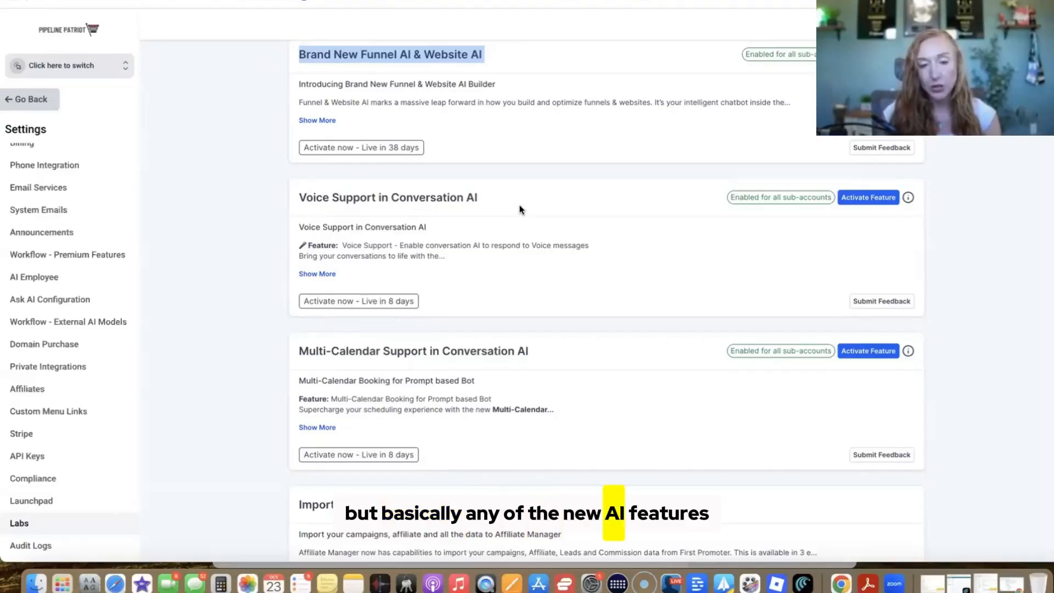
scroll(520, 208, down, 6)
scroll(520, 210, down, 2)
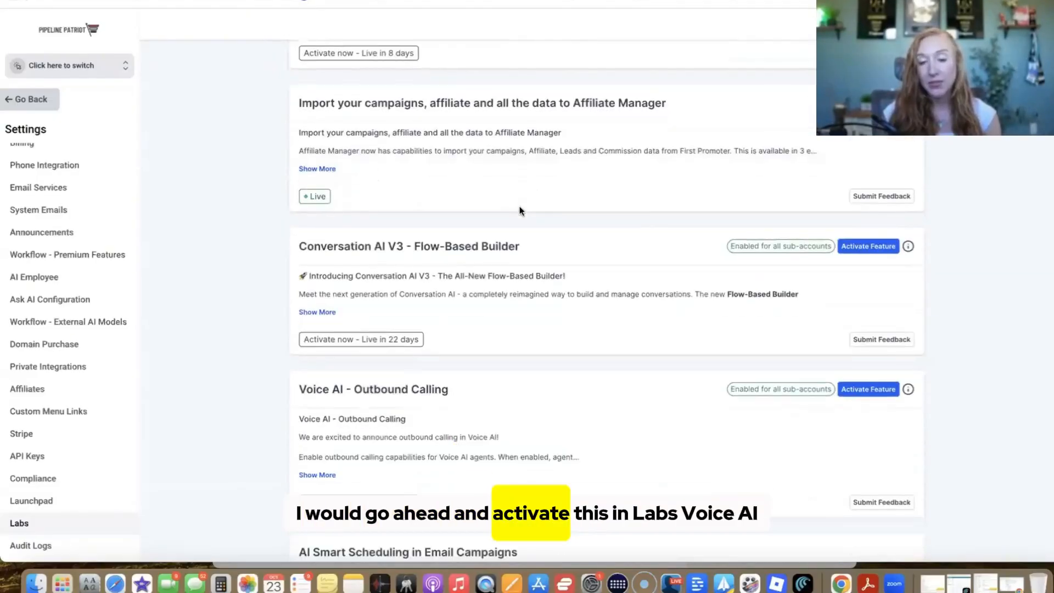
scroll(428, 258, down, 12)
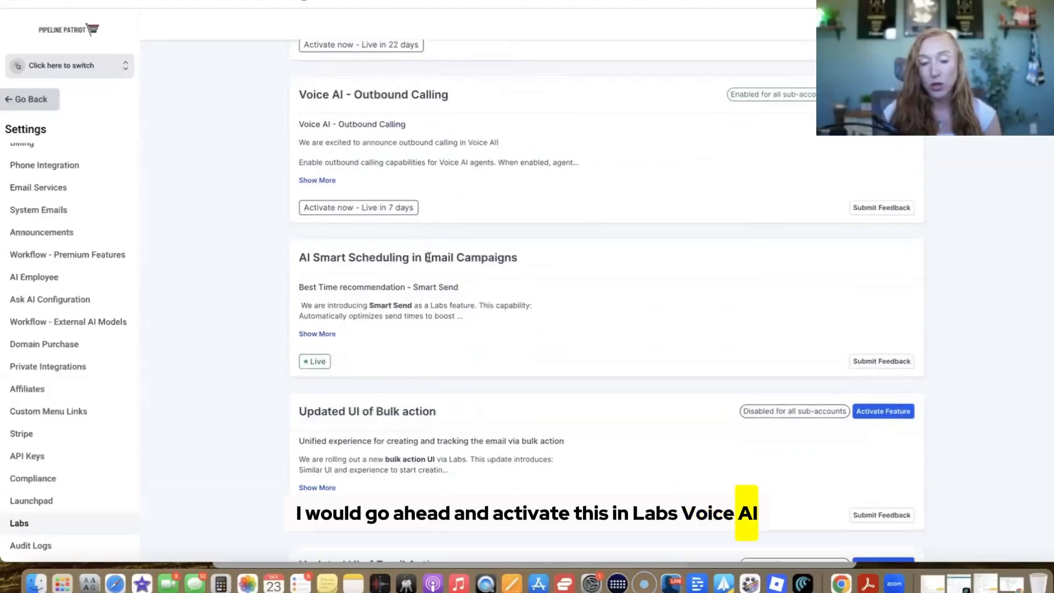
scroll(429, 257, down, 8)
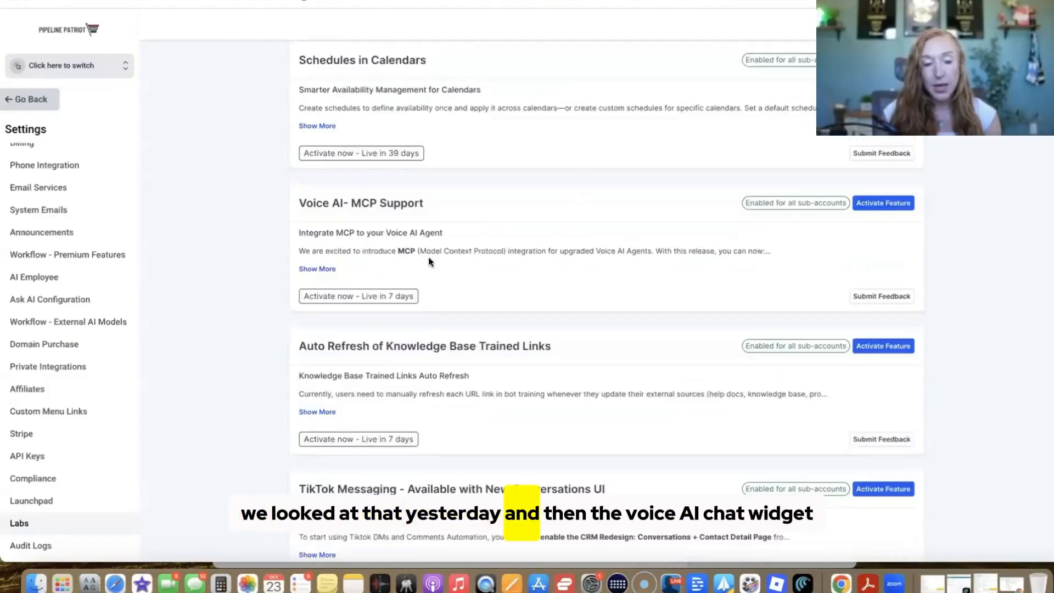
scroll(320, 285, down, 10)
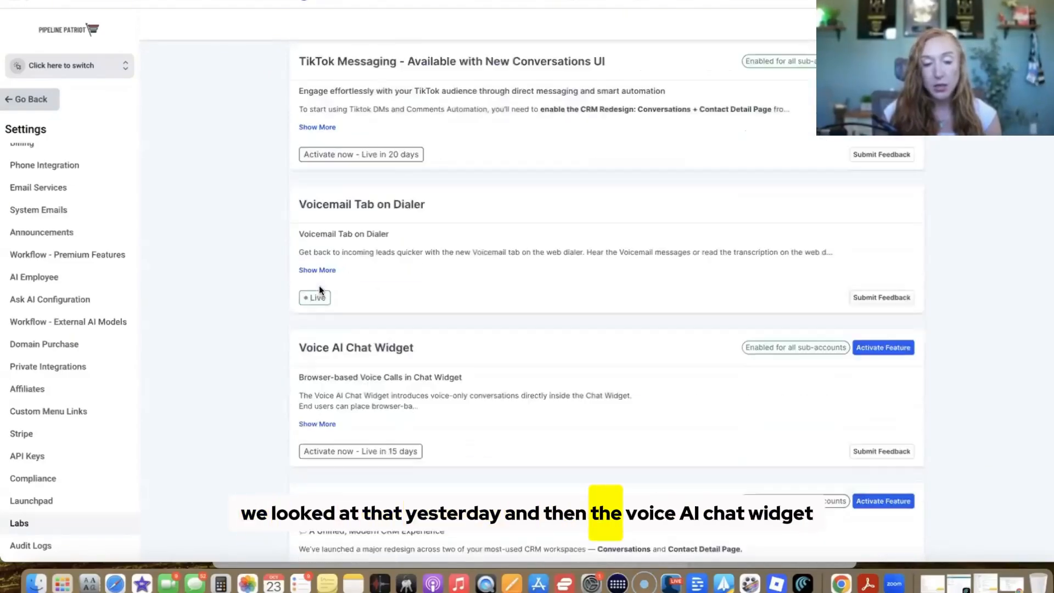
scroll(319, 286, up, 1)
scroll(318, 285, down, 2)
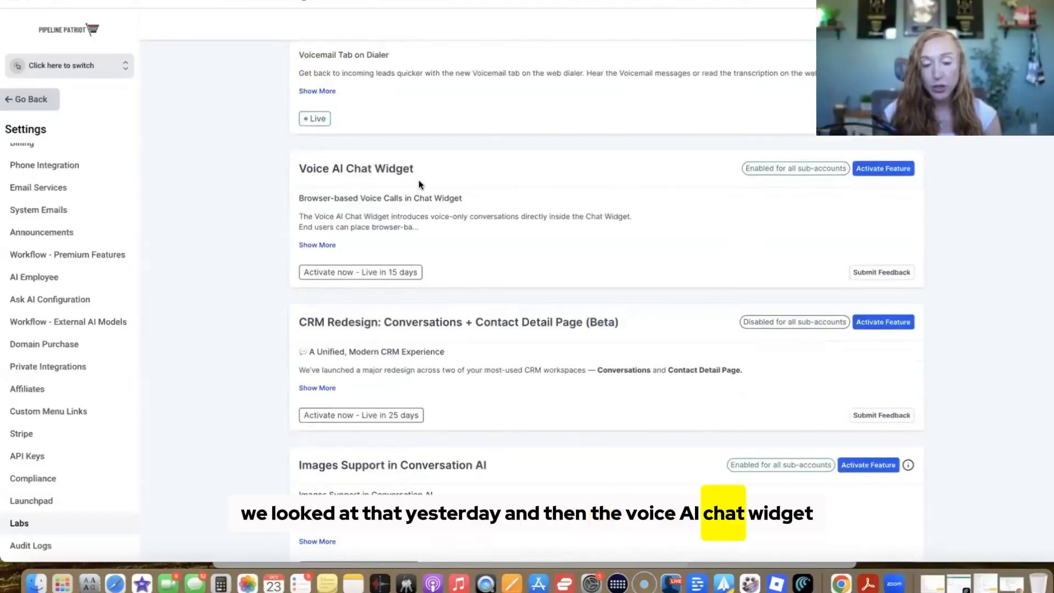
scroll(418, 180, down, 4)
scroll(418, 179, down, 1)
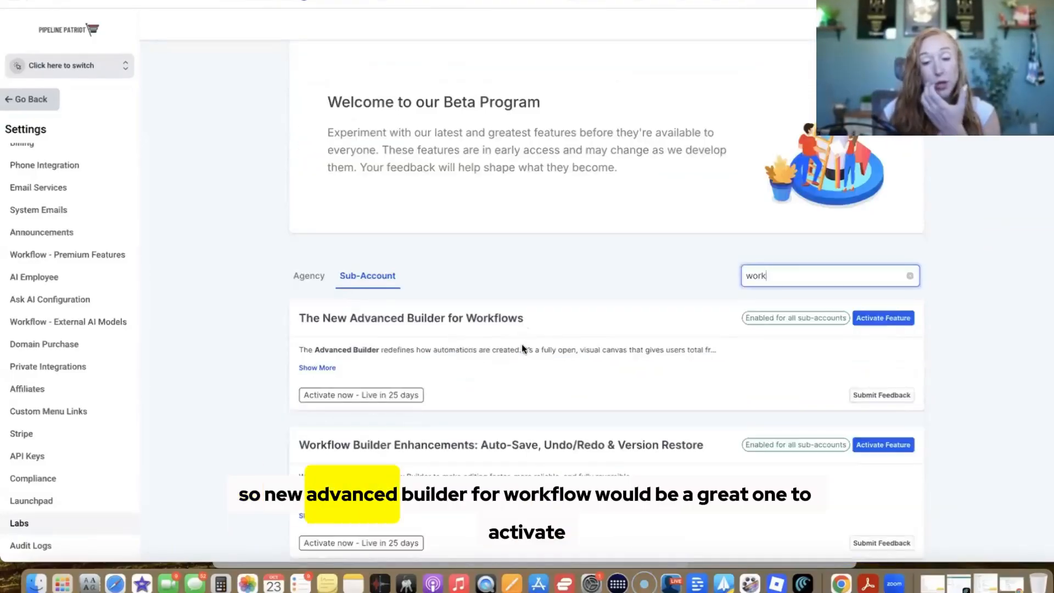
Review the workflow features, and look up the knowledge base feature by searching the sub-account Labs list for "kn"
scroll(540, 352, down, 4)
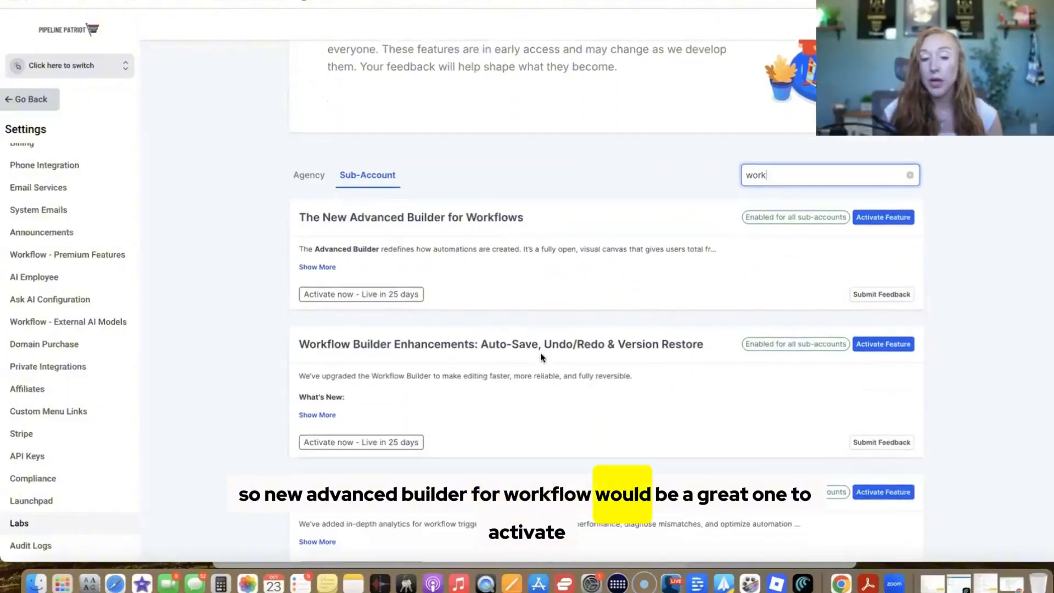
drag(802, 89, 704, 89)
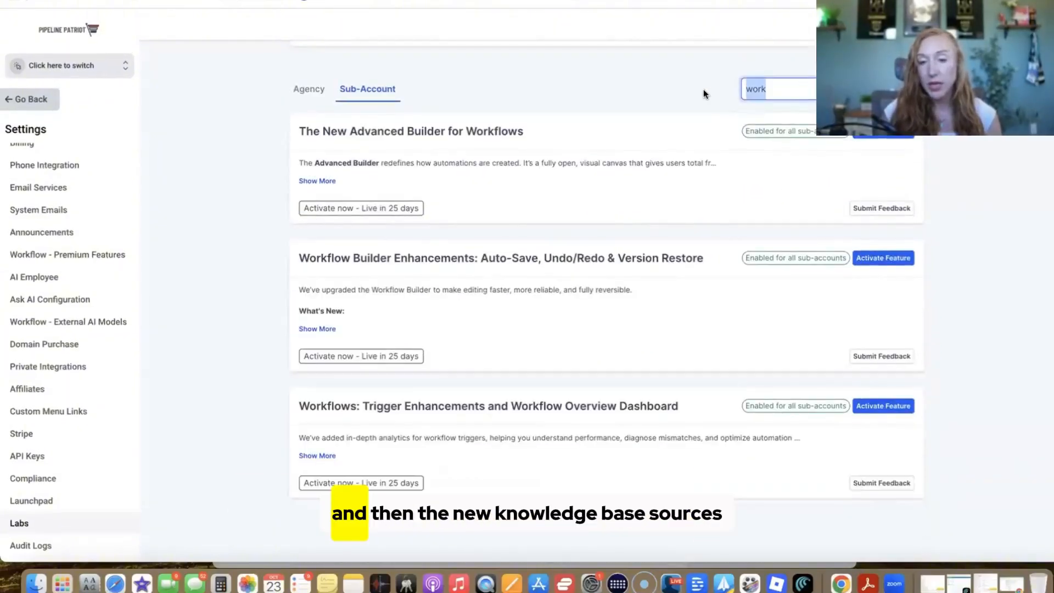
text(kn)
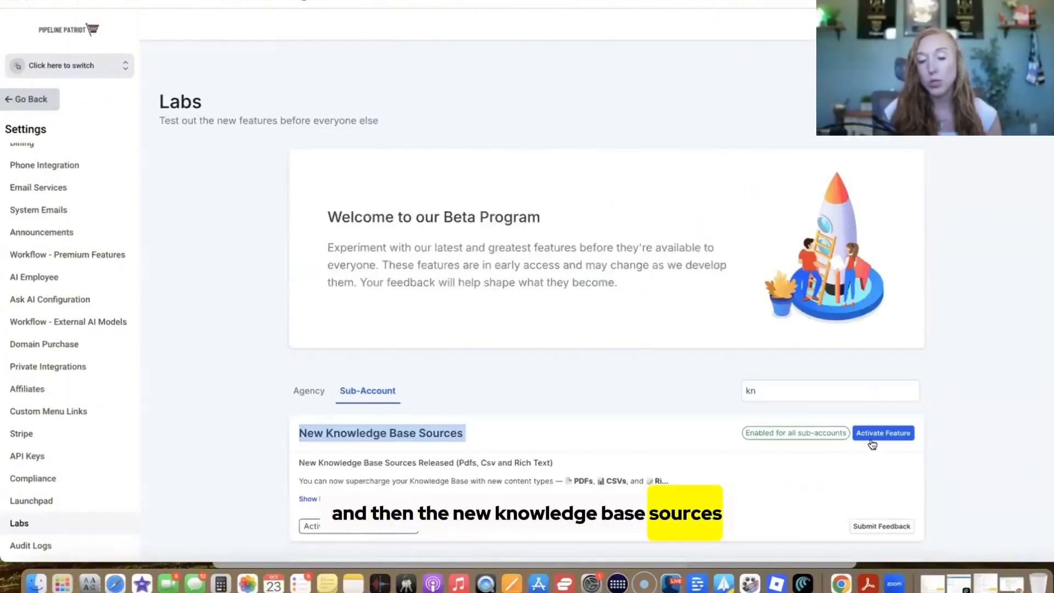
drag(802, 392, 661, 394)
key(BackSpace)
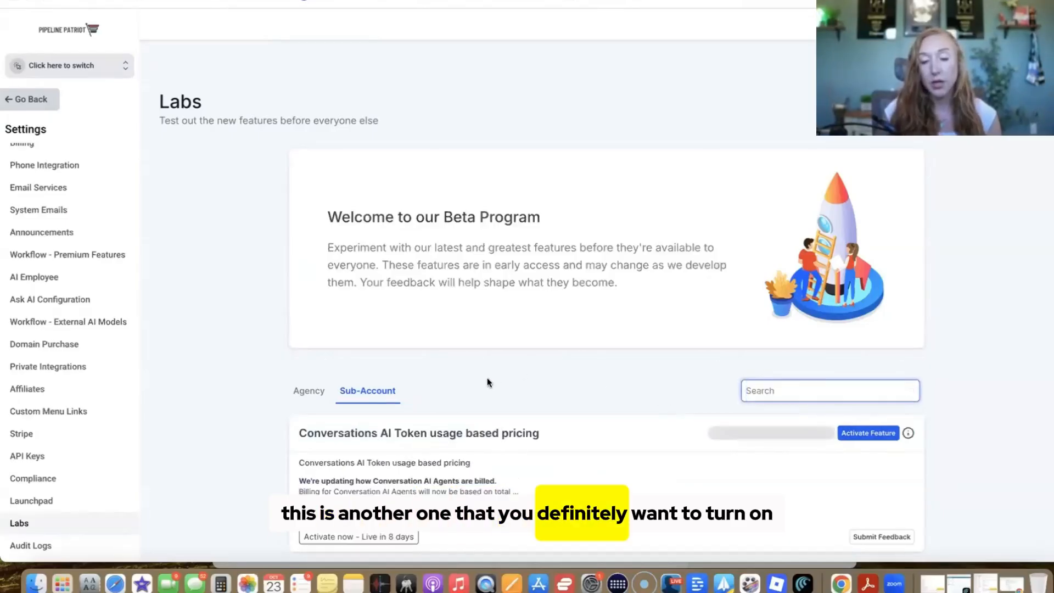
scroll(536, 350, down, 4)
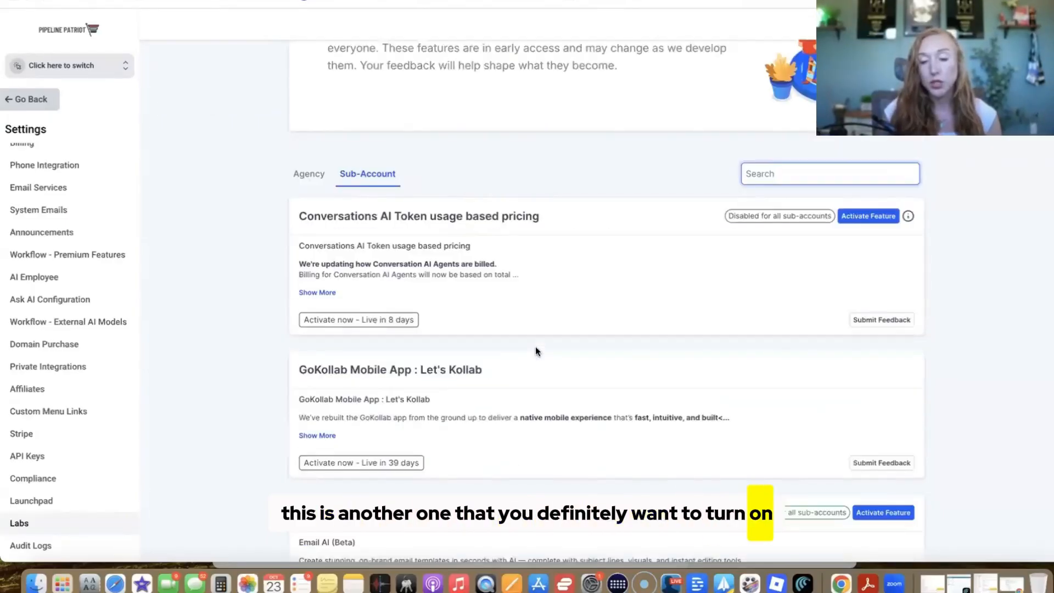
scroll(536, 351, up, 3)
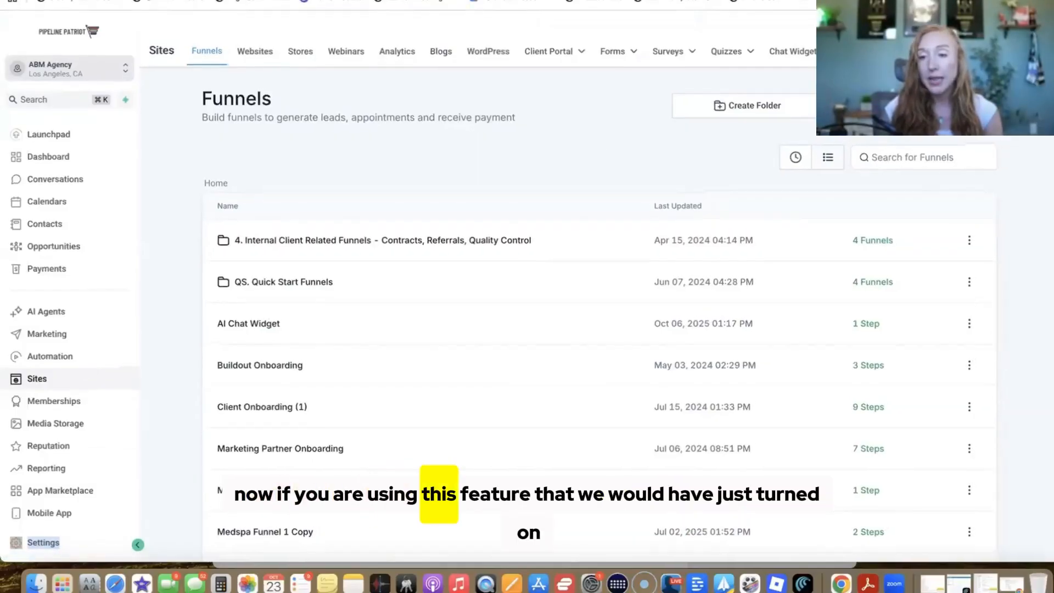
scroll(599, 352, right, 1)
scroll(598, 351, left, 1)
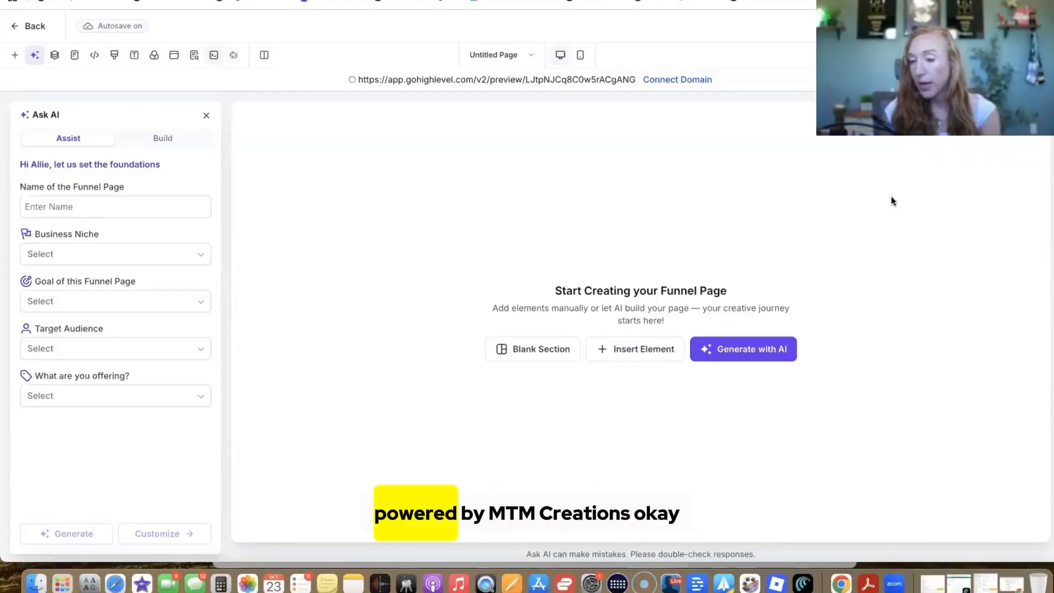
Name the funnel page "Influencer Marketing Agency" and set its business niche to Marketing Agency
click(59, 205)
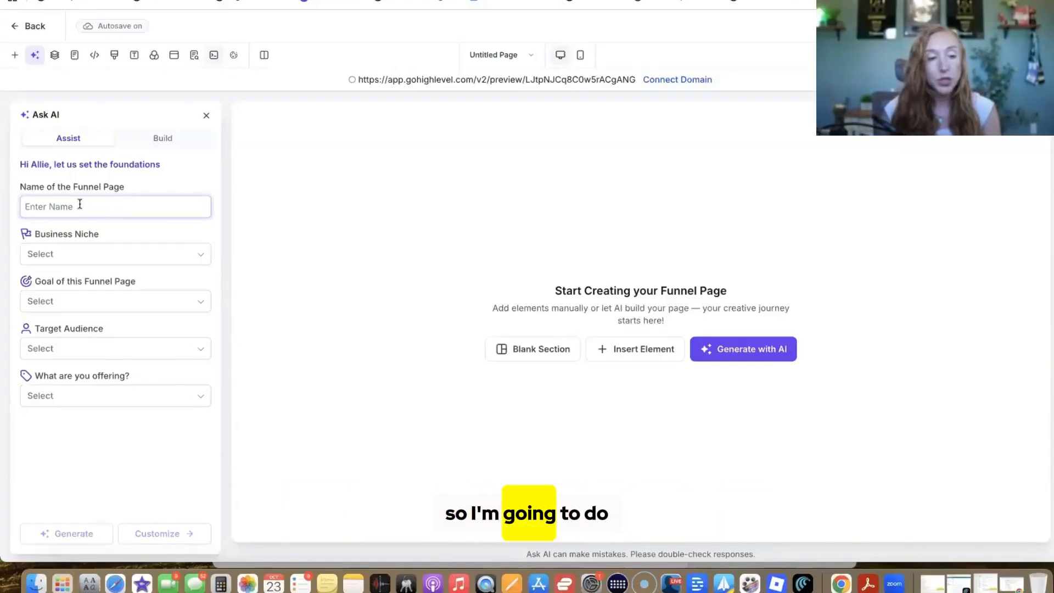
text(In)
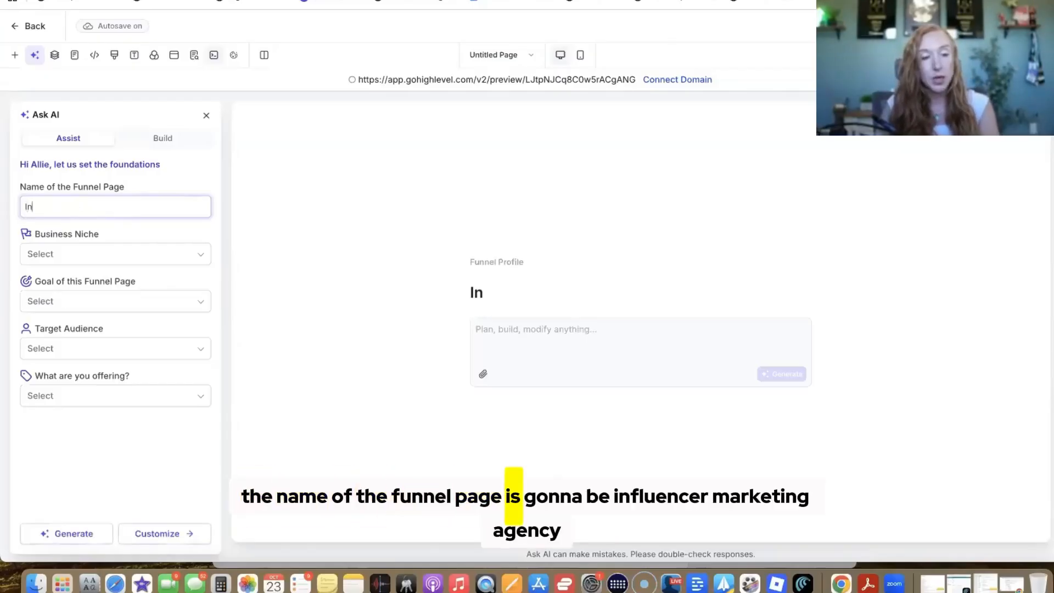
text(fluen)
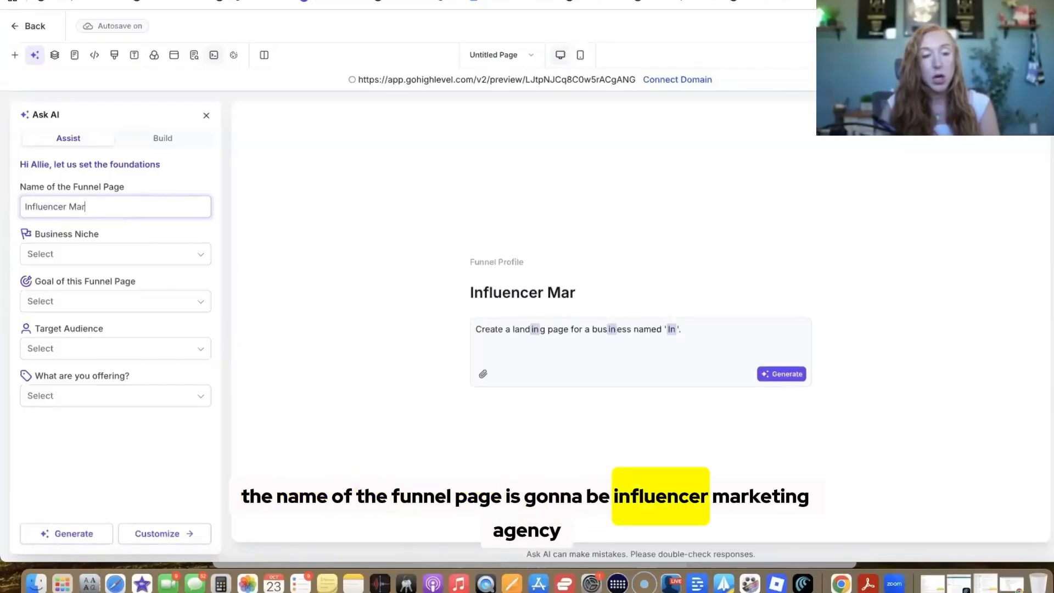
text(cer Mar)
Set the goal of the funnel page to Book Appointments
click(67, 301)
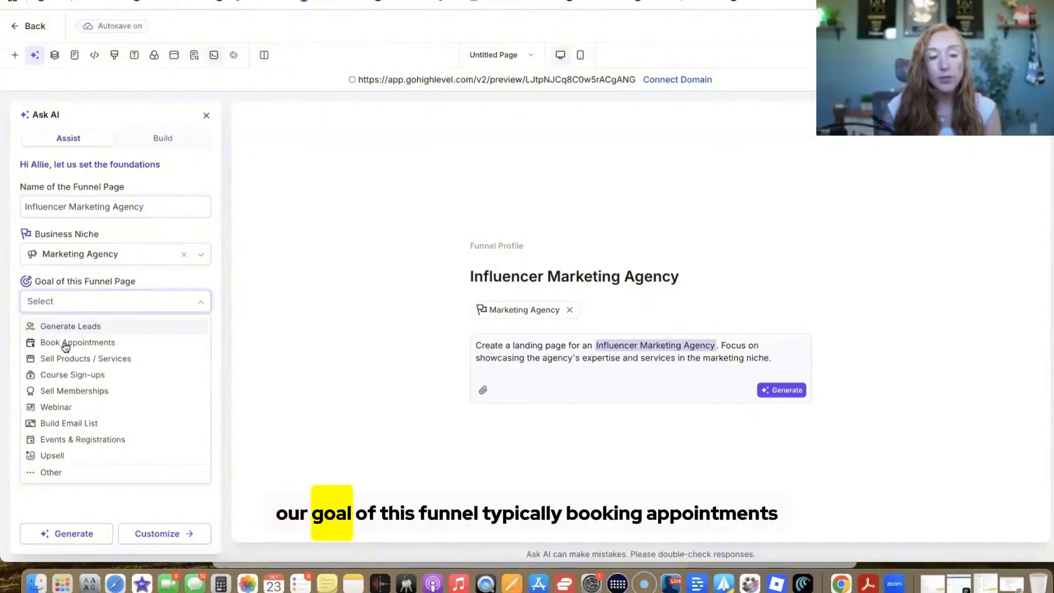
click(86, 342)
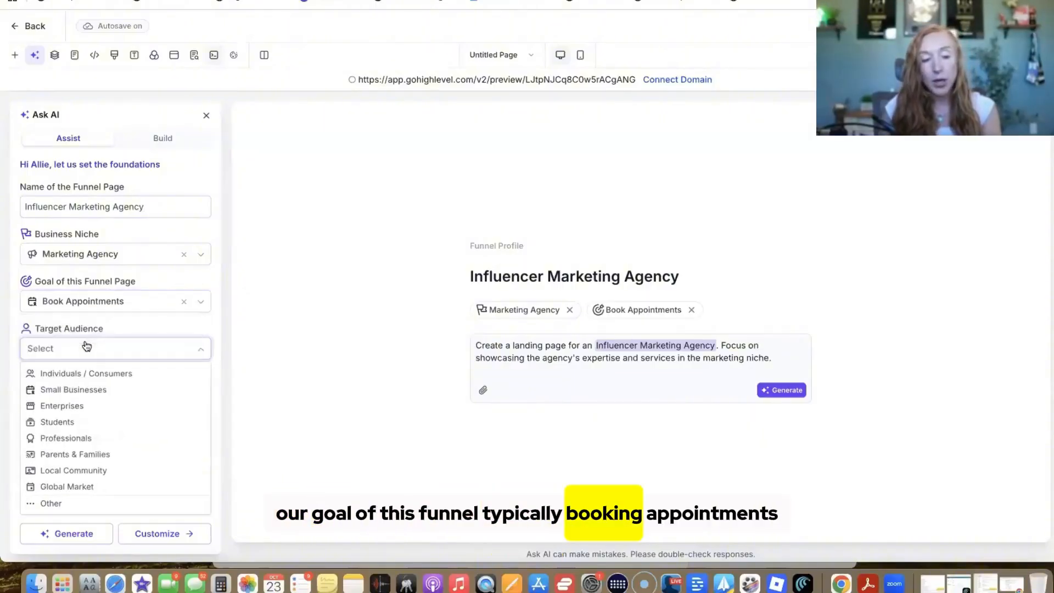
click(66, 308)
click(77, 309)
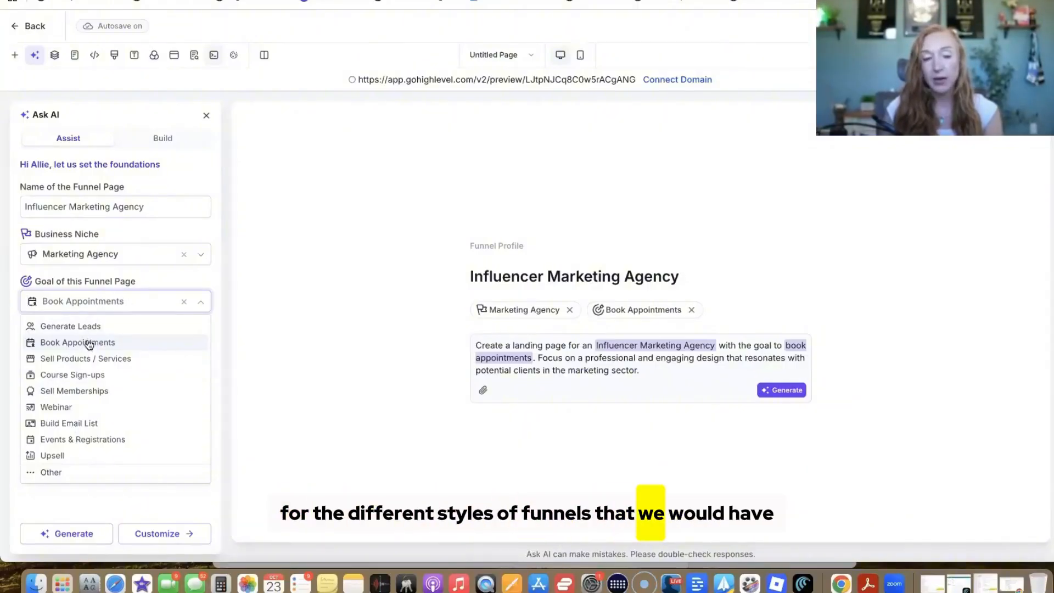
click(72, 343)
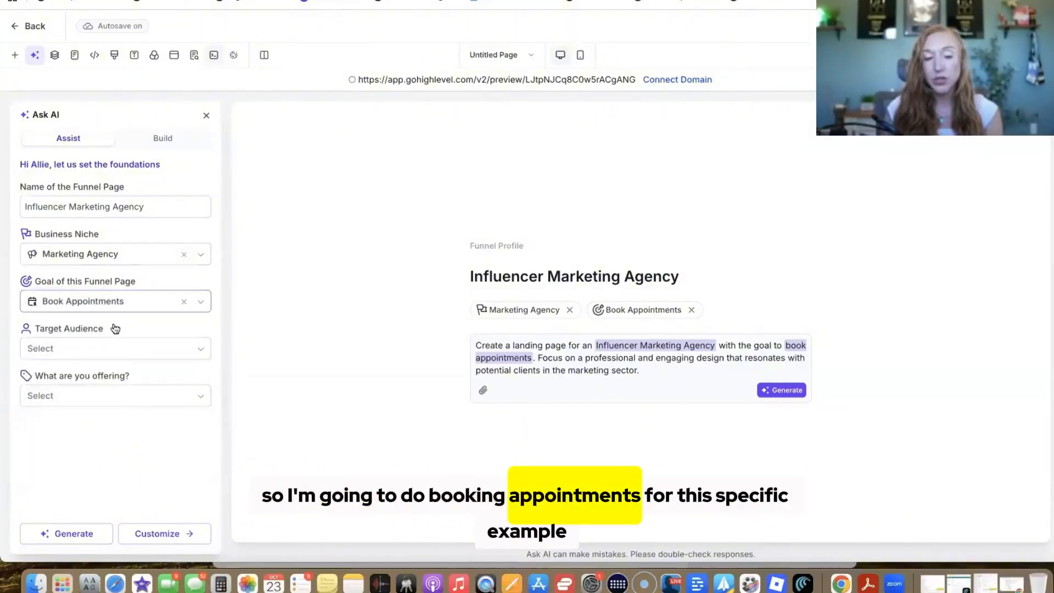
Target Enterprises with a Free Consultation offer and generate the funnel page from the resulting prompt
click(86, 351)
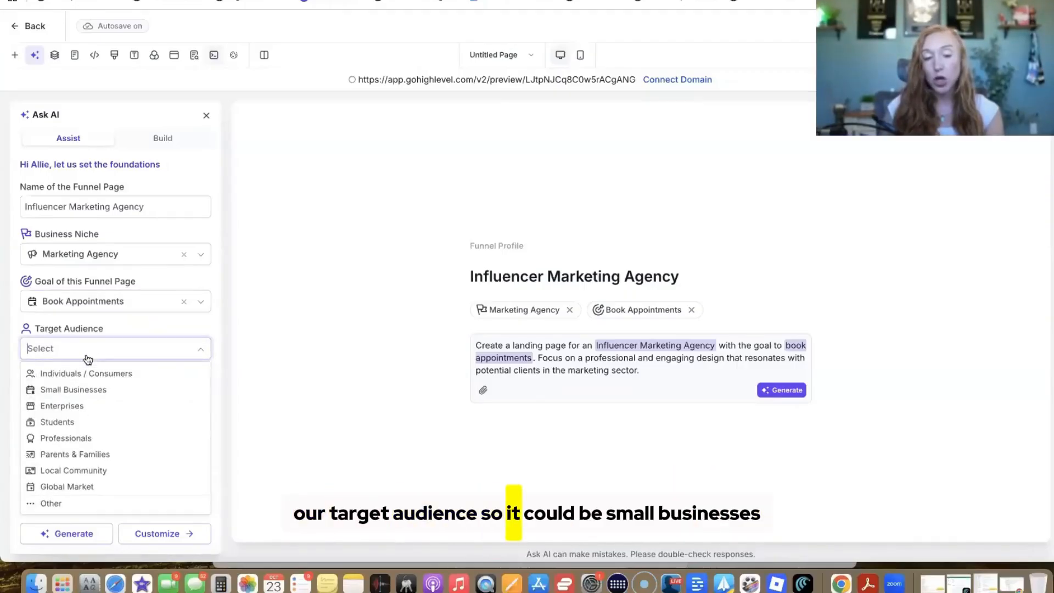
click(71, 407)
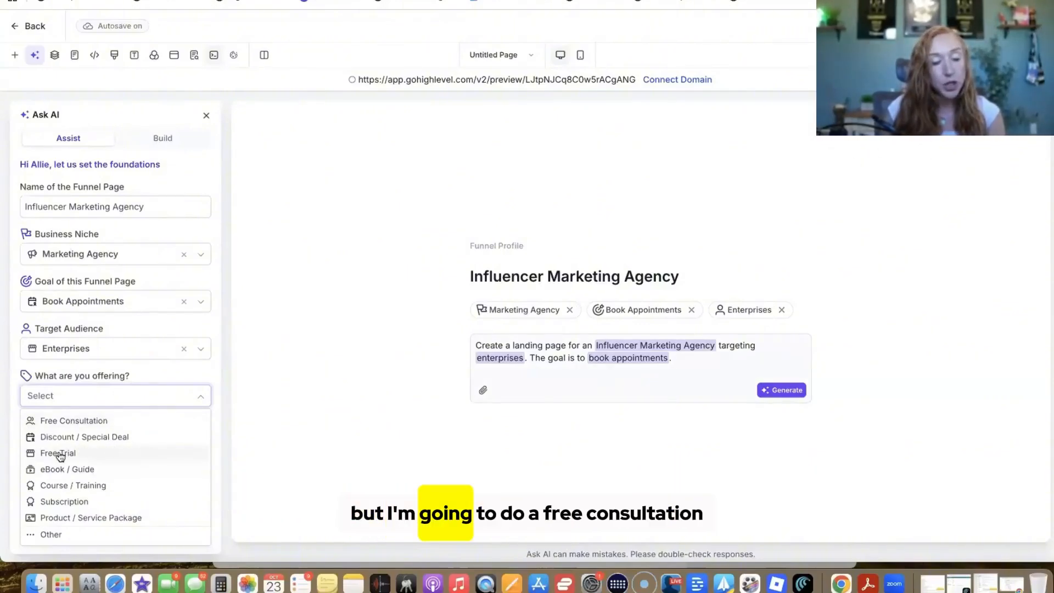
click(75, 424)
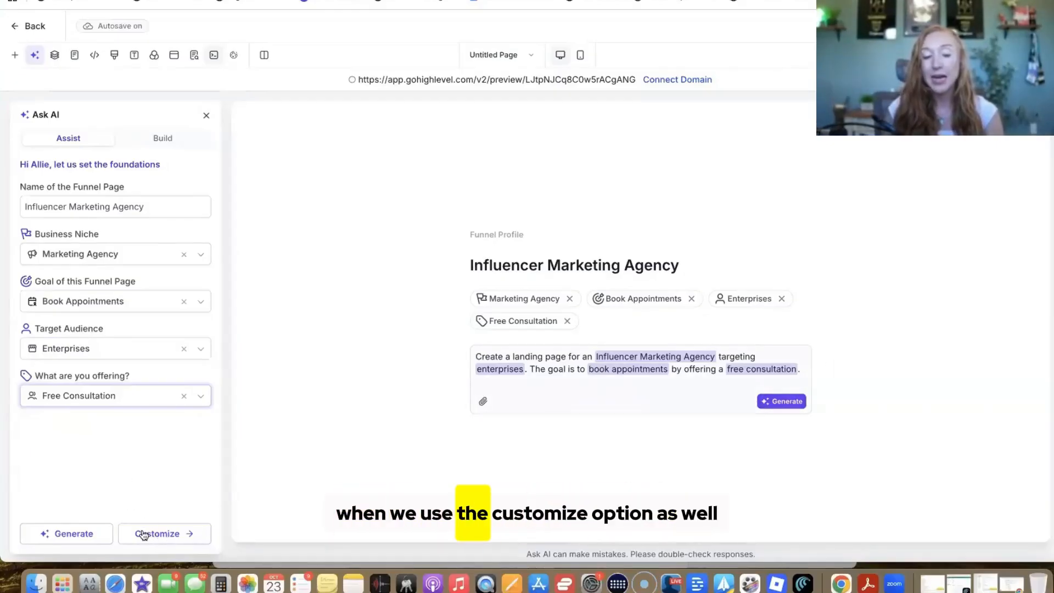
click(772, 406)
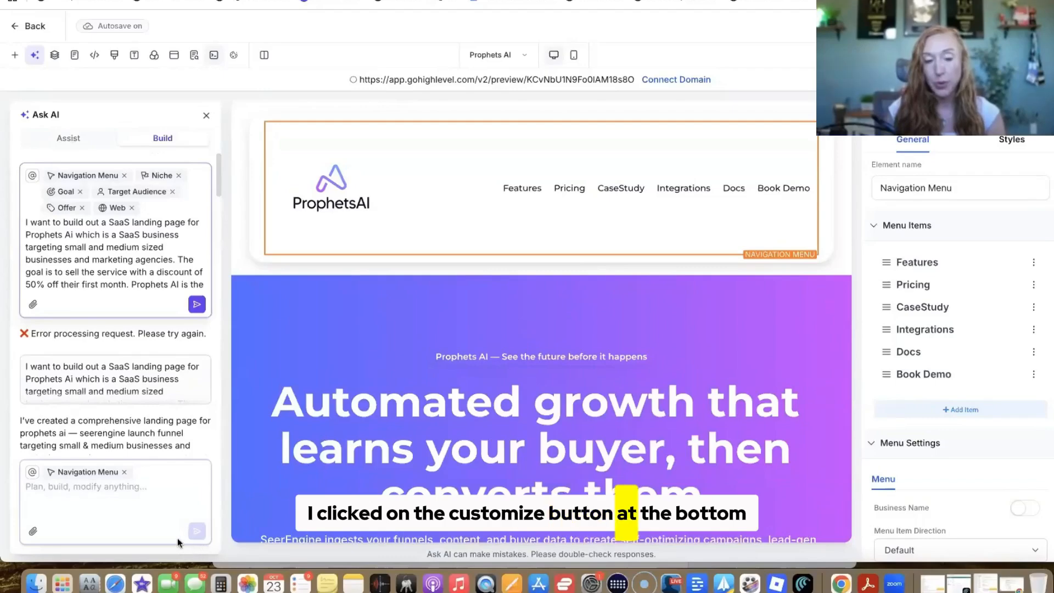
Highlight the prompt for the Prophets AI SaaS landing page in the Ask AI build conversation and read it
drag(25, 221, 179, 304)
scroll(148, 253, up, 5)
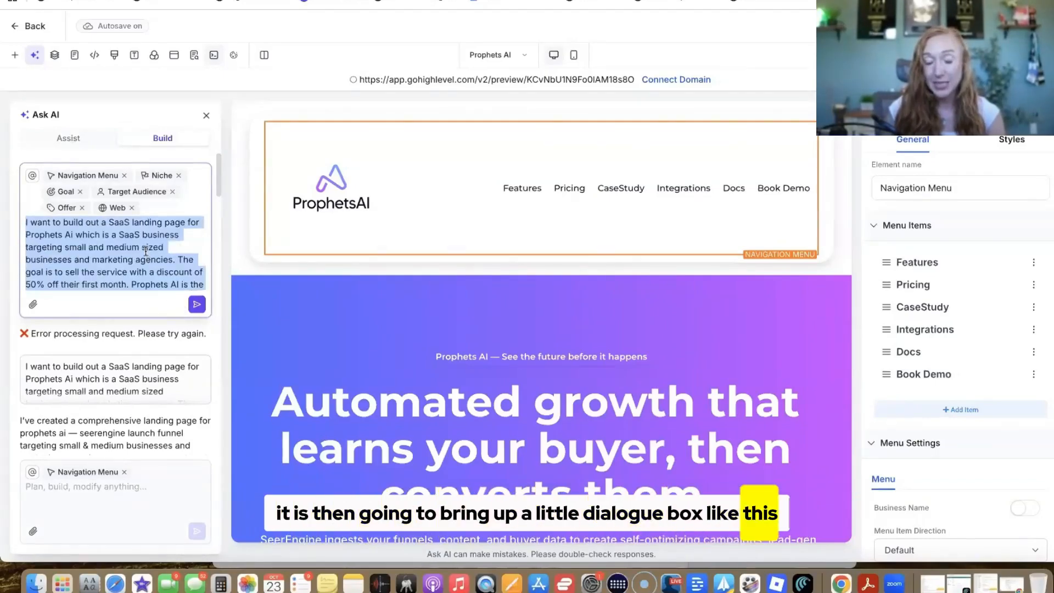
Read through the rest of the Prophets AI landing page prompt in the Ask AI build conversation, down to its design reference
click(97, 247)
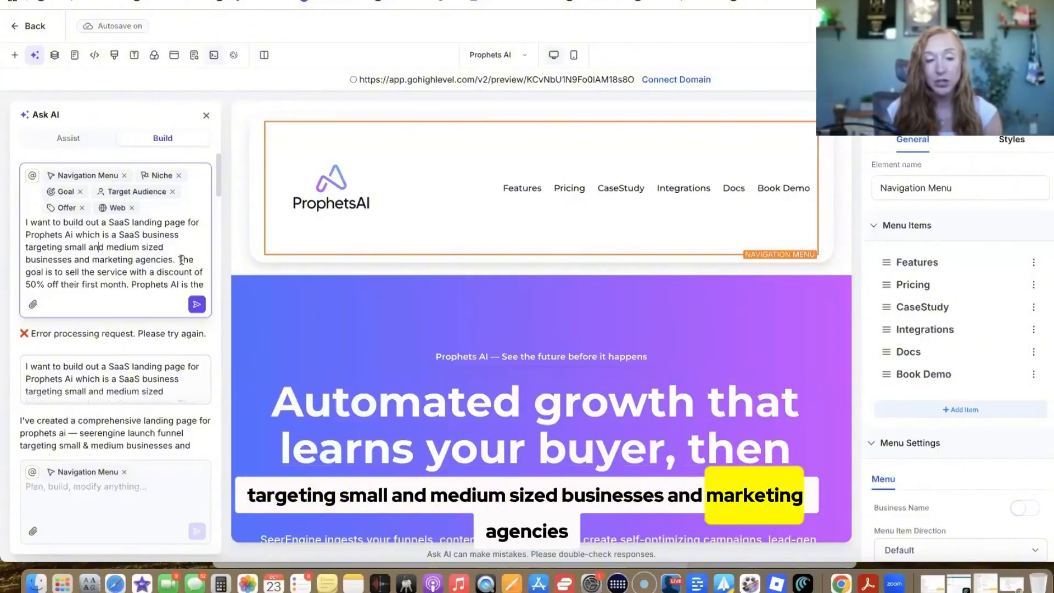
scroll(35, 264, down, 1)
scroll(95, 267, down, 2)
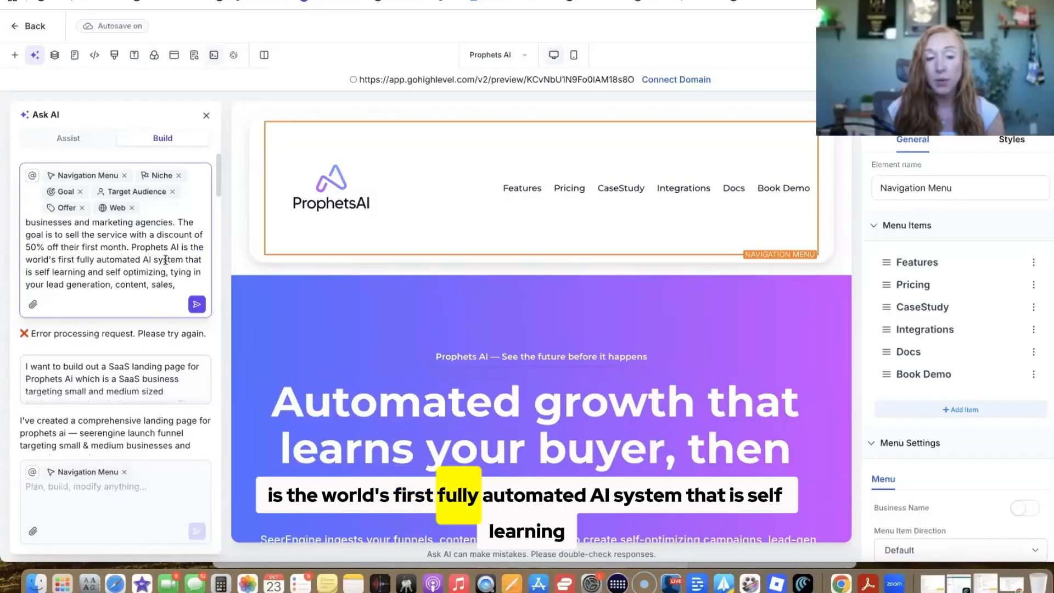
scroll(75, 275, down, 2)
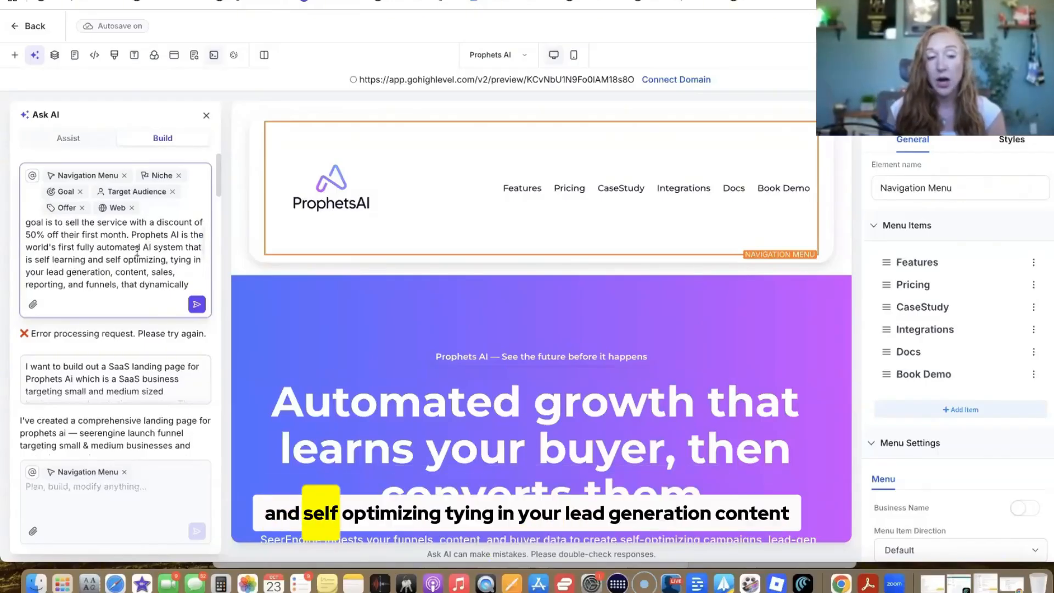
scroll(108, 235, down, 1)
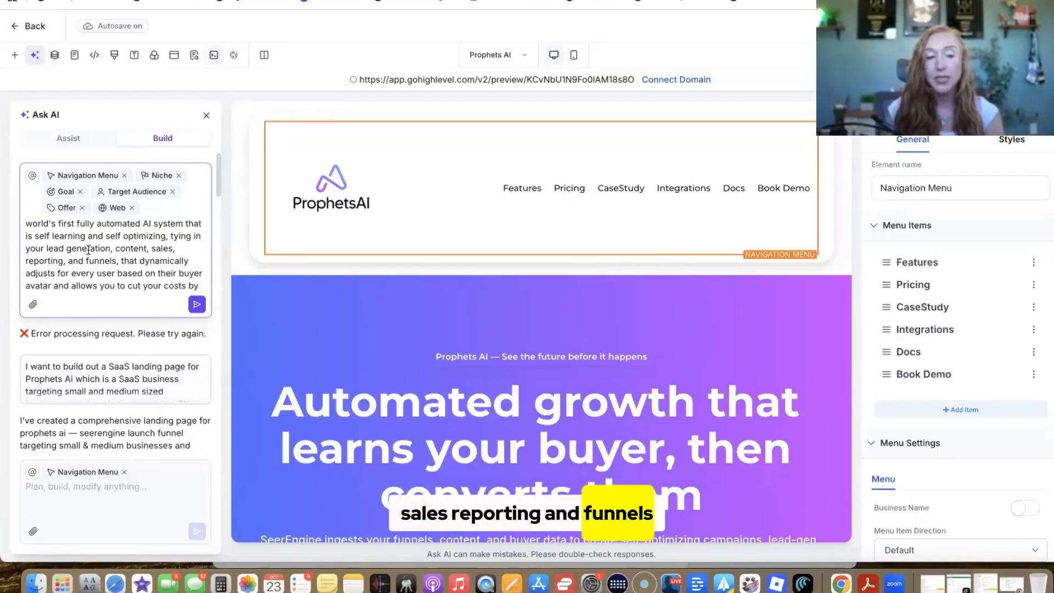
scroll(76, 258, down, 3)
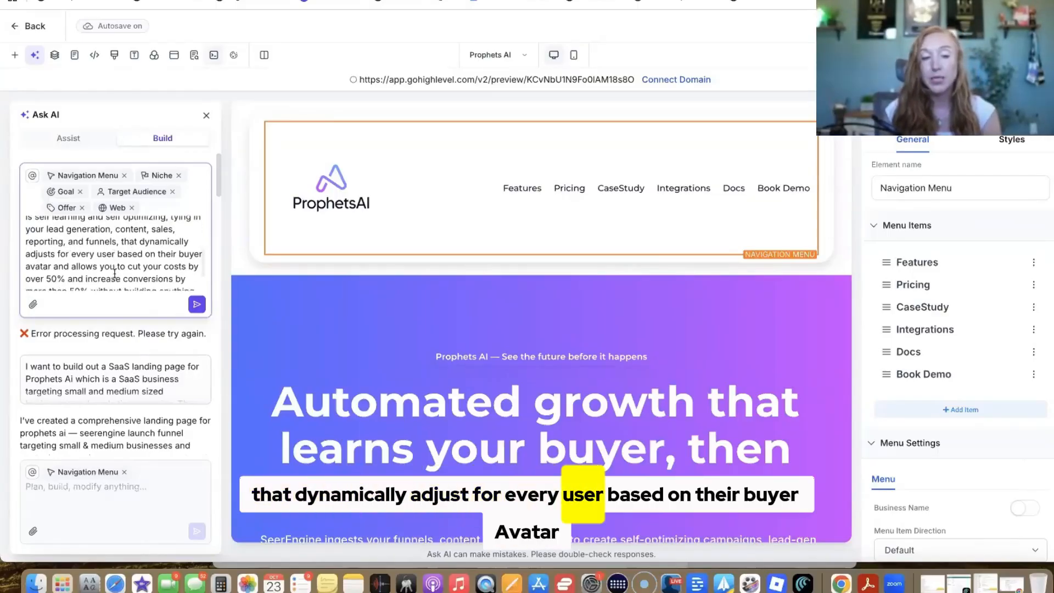
scroll(87, 246, down, 2)
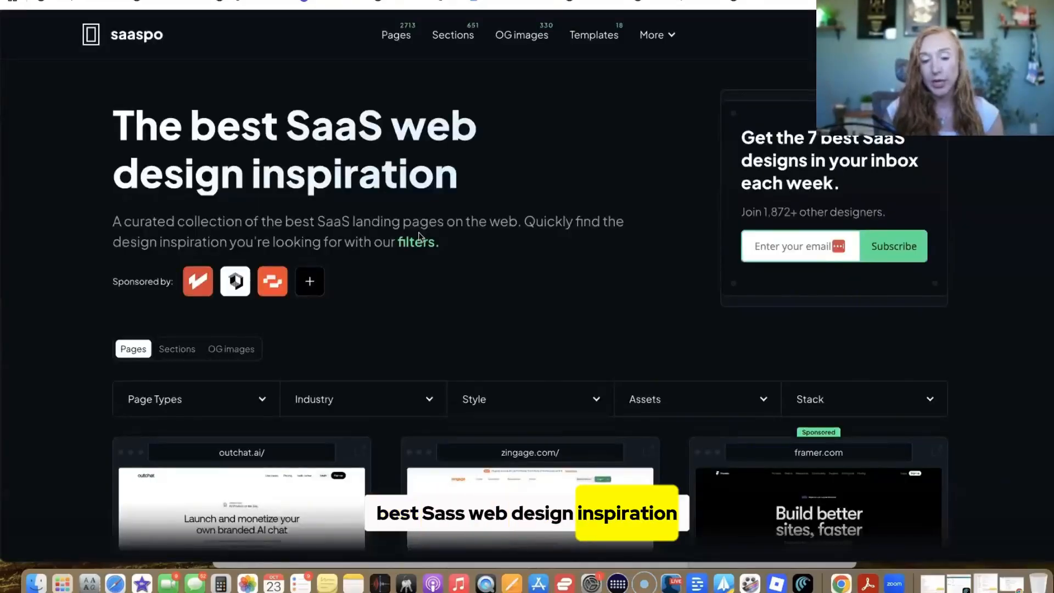
Browse the SaaS landing page designs in the saaspo gallery for design inspiration
scroll(419, 236, down, 10)
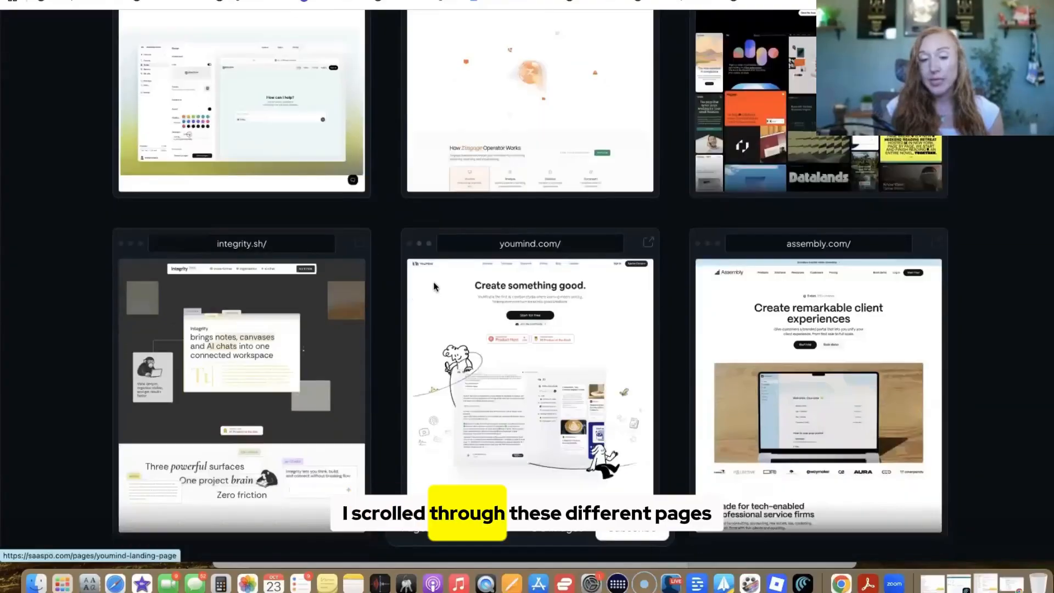
scroll(433, 286, down, 15)
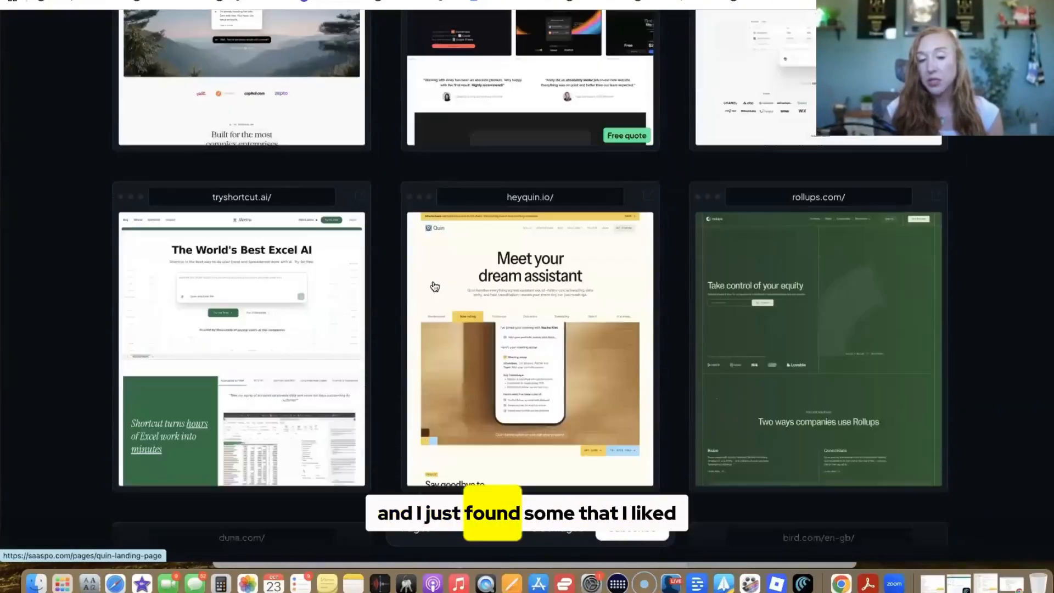
scroll(434, 286, down, 15)
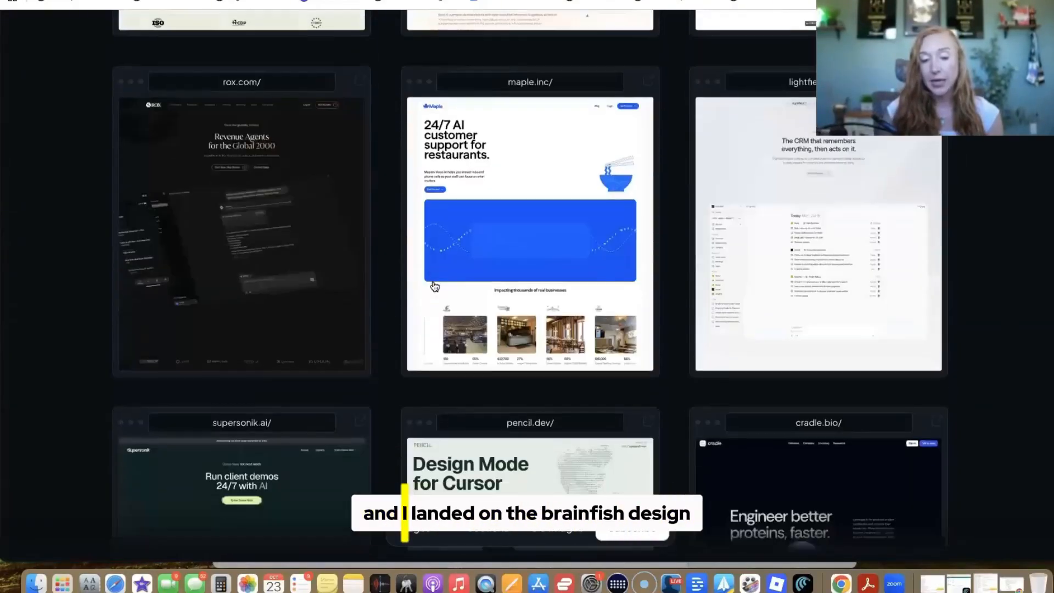
scroll(434, 286, down, 15)
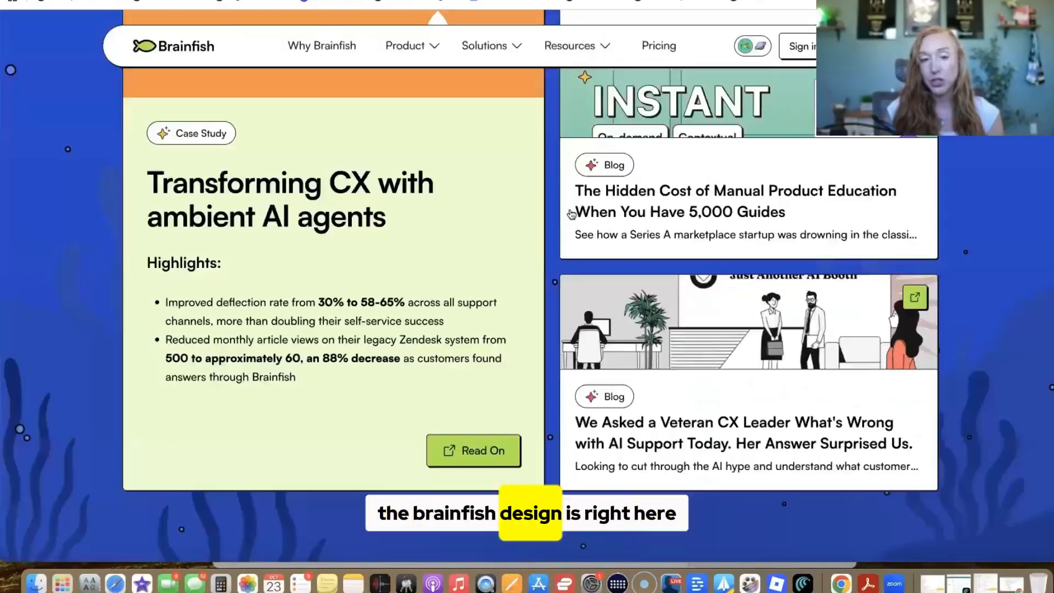
Examine the Brainfish landing page as a design reference, from its hero through the Integrated & Secure section
scroll(571, 209, up, 15)
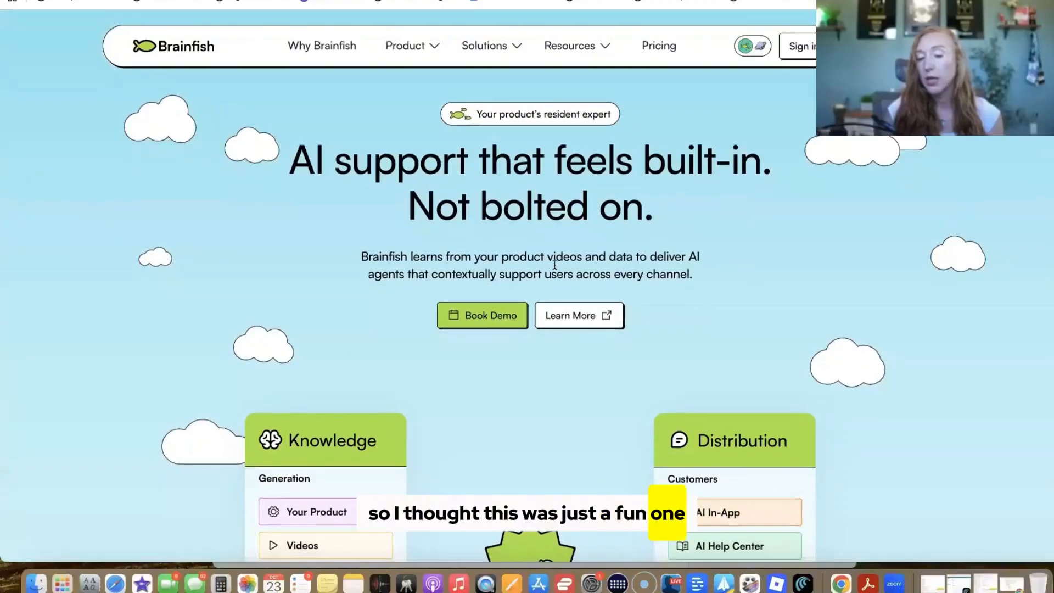
scroll(692, 282, down, 20)
scroll(692, 290, down, 20)
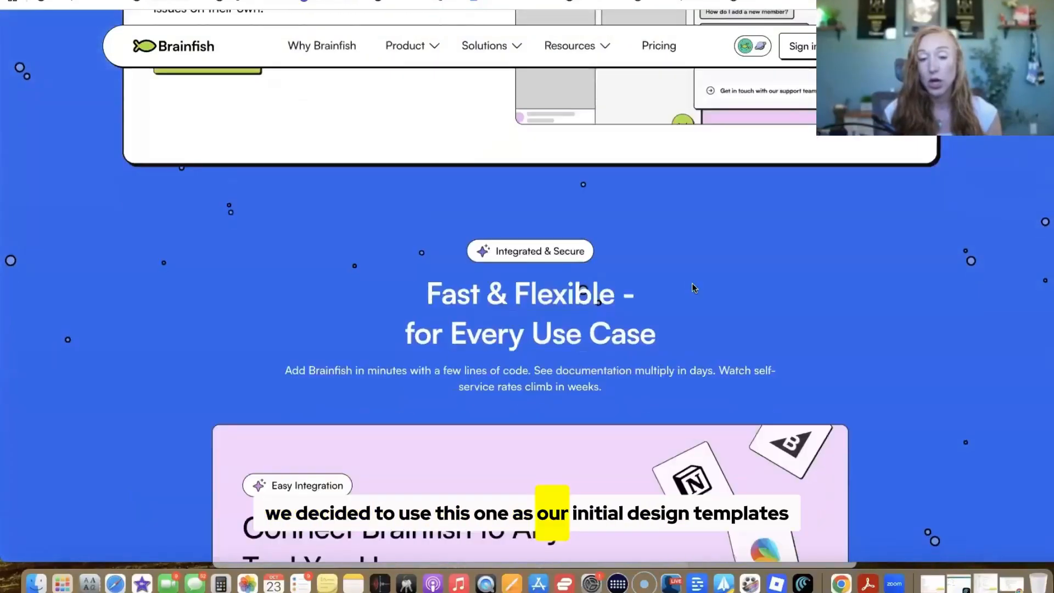
scroll(693, 287, up, 20)
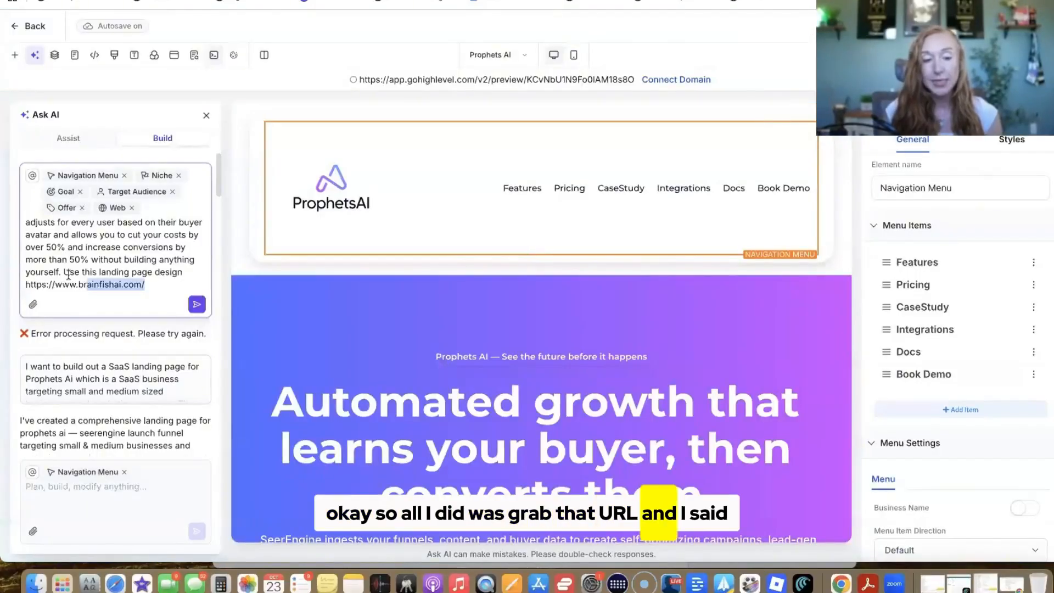
Highlight the Brainfish design instruction in the prompt and the SeerEngine name in the hero badge of page version #1
drag(68, 275, 161, 267)
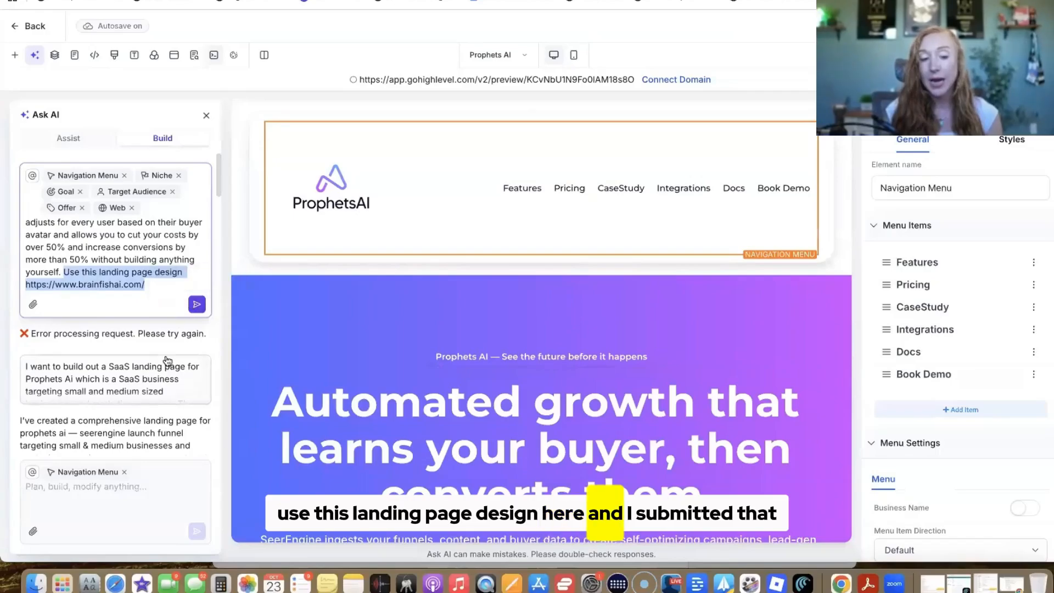
scroll(148, 367, down, 5)
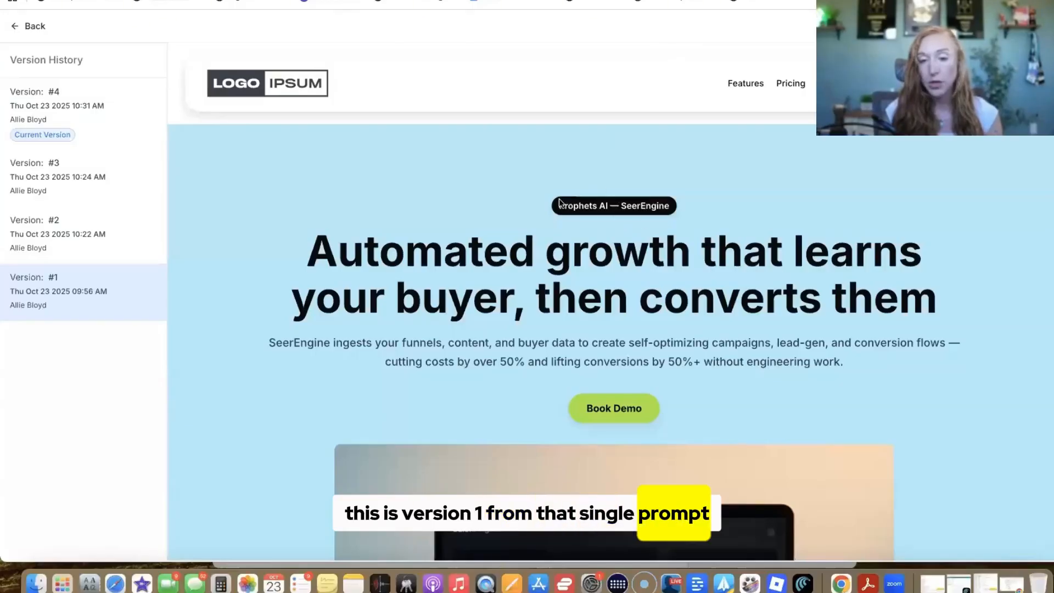
drag(608, 207, 622, 209)
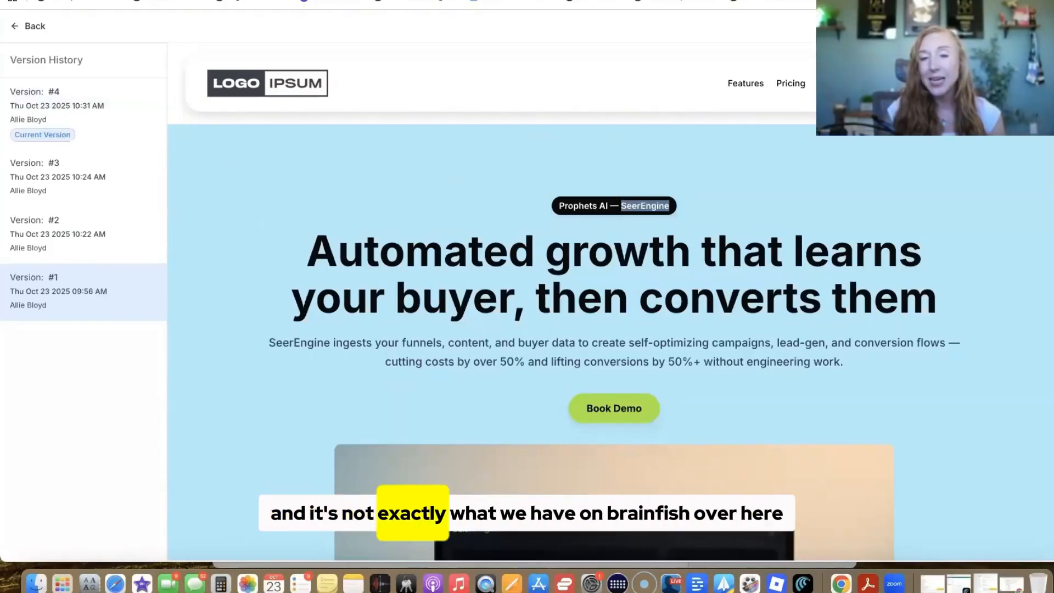
Switch to the Brainfish site and compare its hero and card styling with page version #1
click(610, 0)
scroll(577, 194, up, 2)
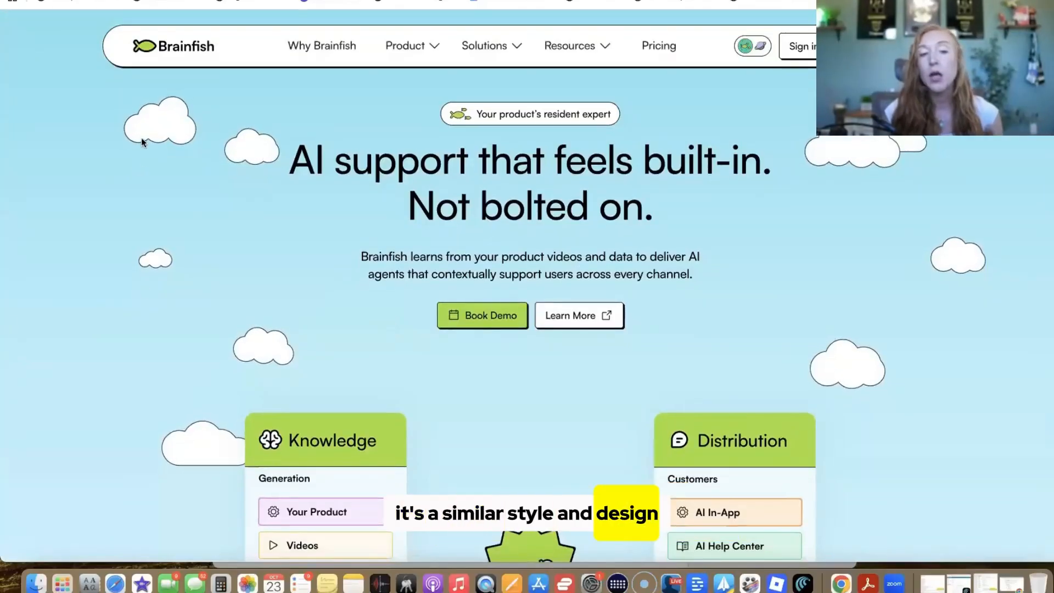
scroll(156, 121, down, 3)
scroll(155, 122, down, 3)
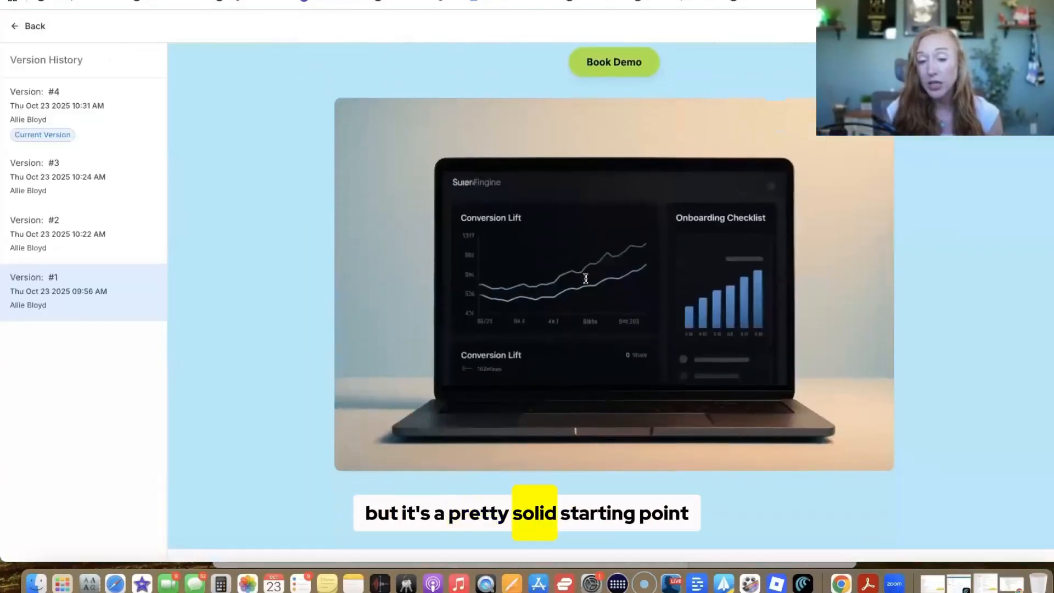
Review the remaining sections of page version #1, from the laptop image and mascot cards to the case study
scroll(585, 276, down, 6)
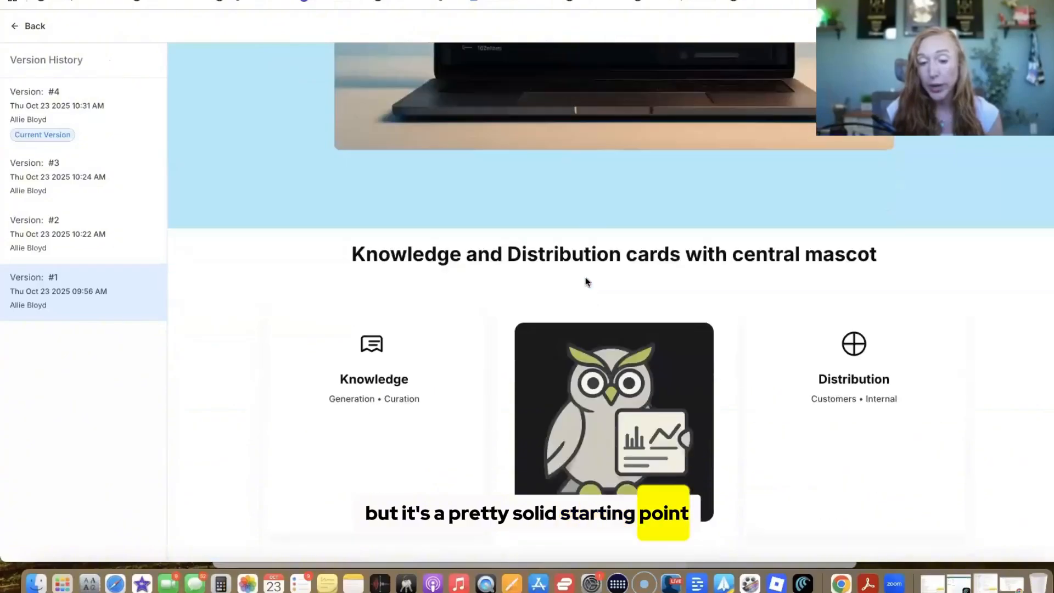
scroll(585, 277, down, 15)
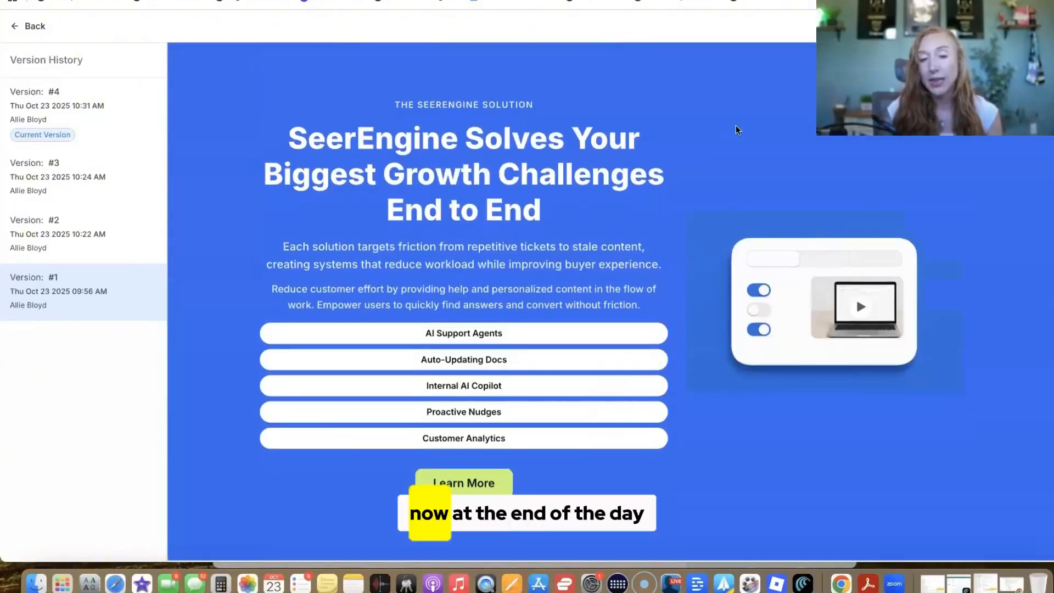
scroll(735, 125, down, 8)
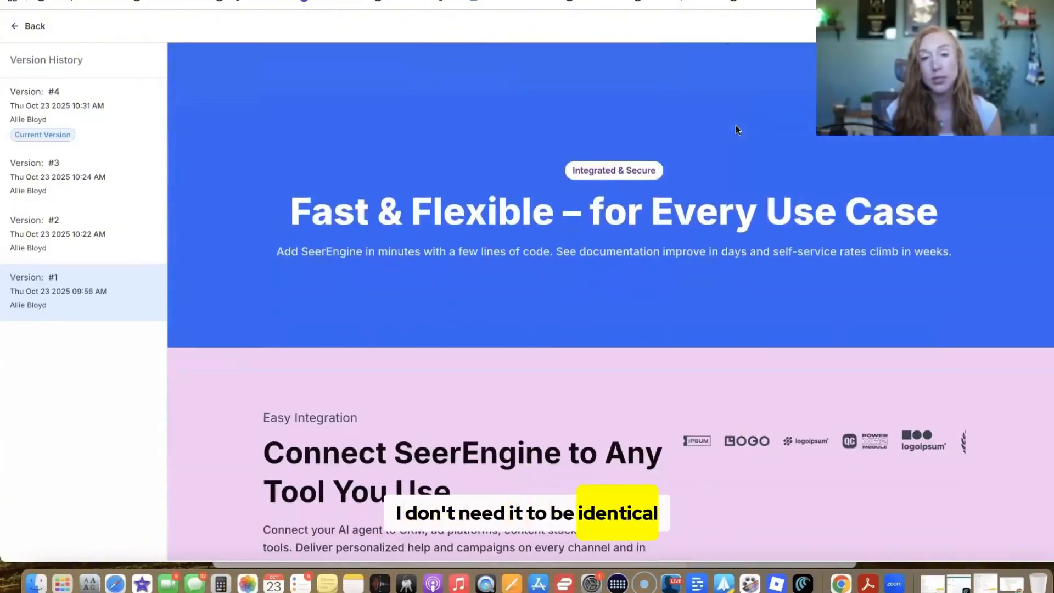
scroll(735, 127, down, 5)
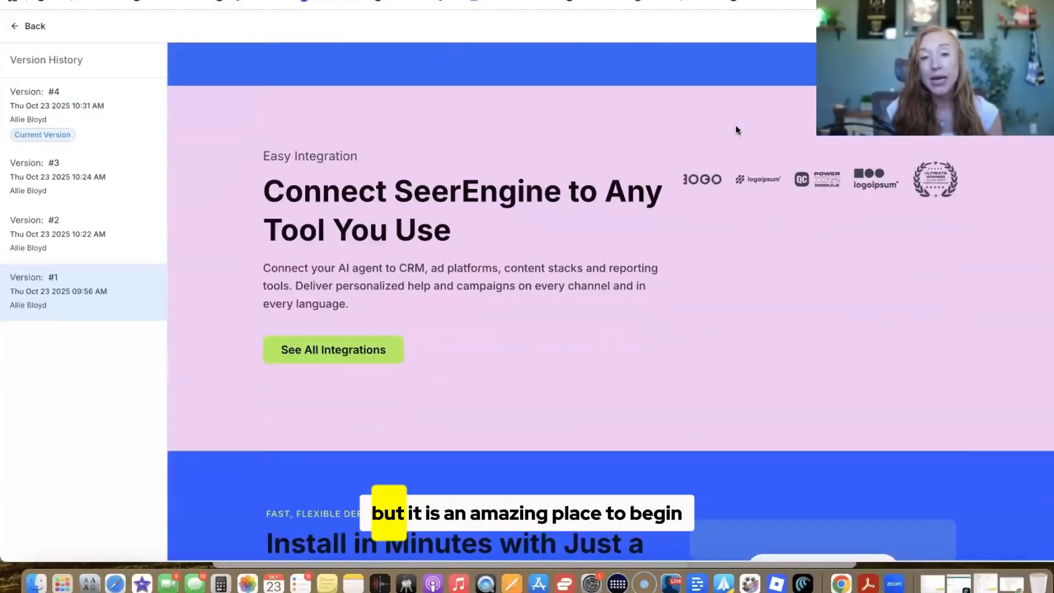
scroll(736, 123, down, 10)
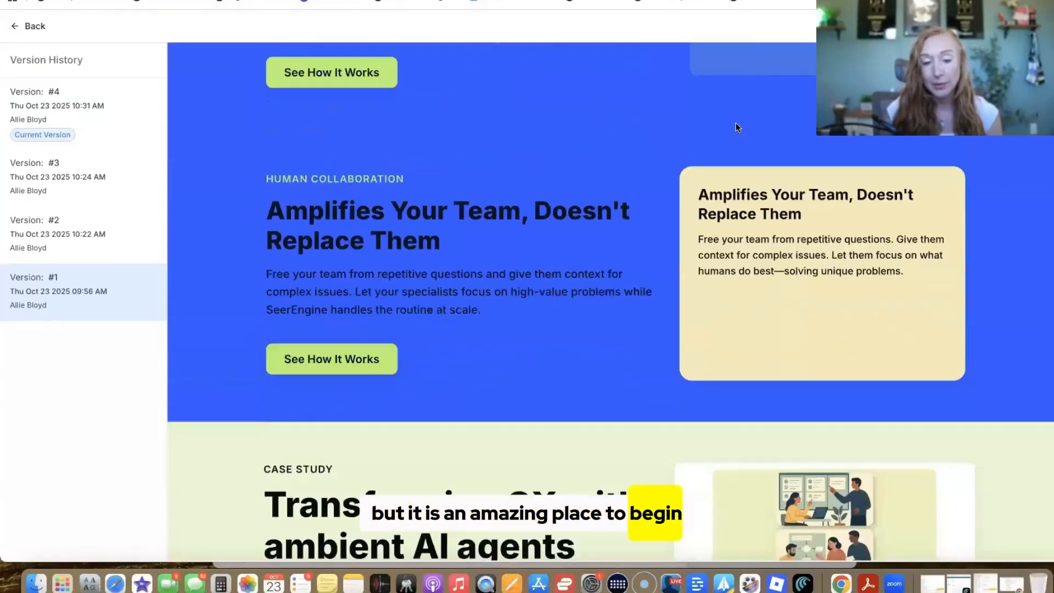
scroll(736, 123, down, 5)
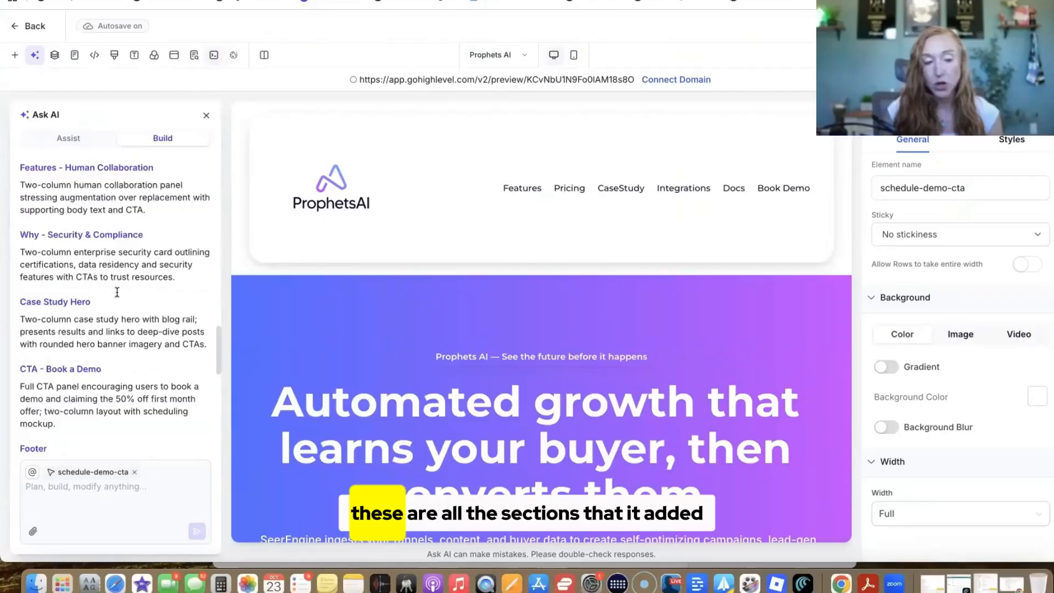
Expand the follow-up prompt below the list of added sections and read its business name, sub headline, brand color and font instructions
scroll(117, 292, down, 5)
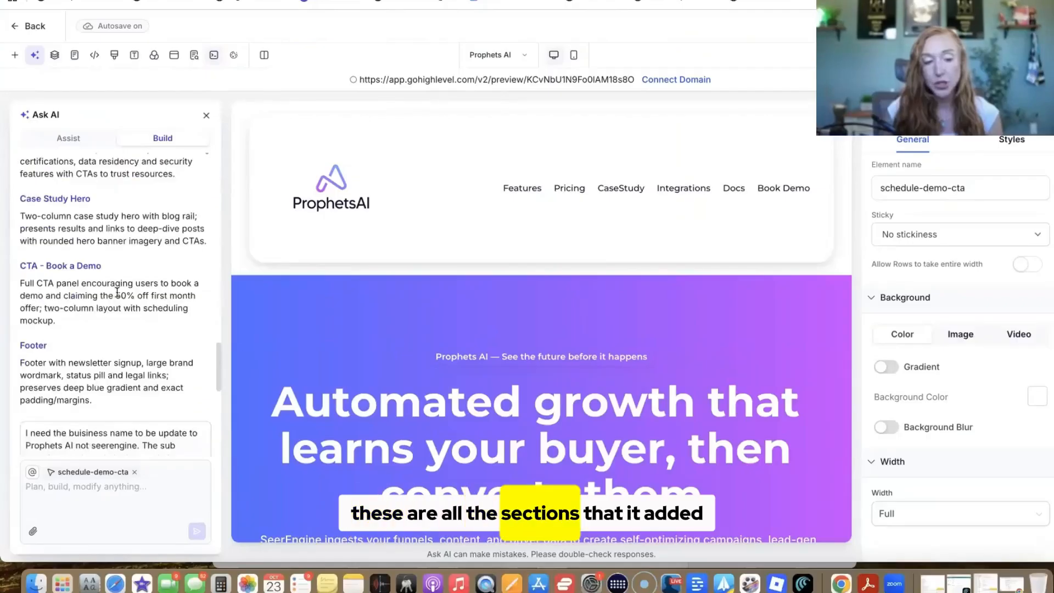
click(96, 227)
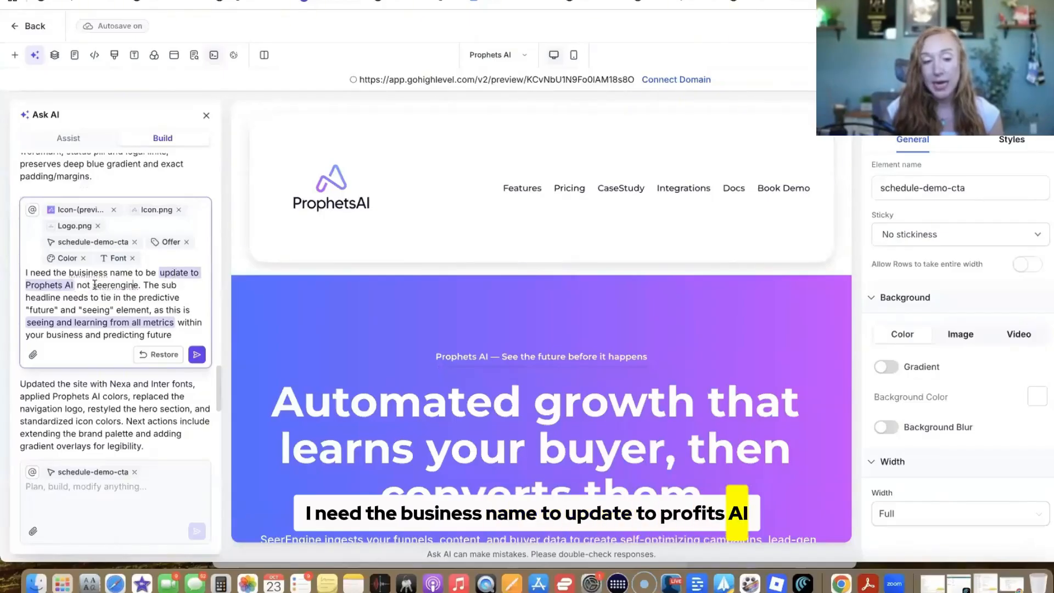
drag(93, 284, 139, 285)
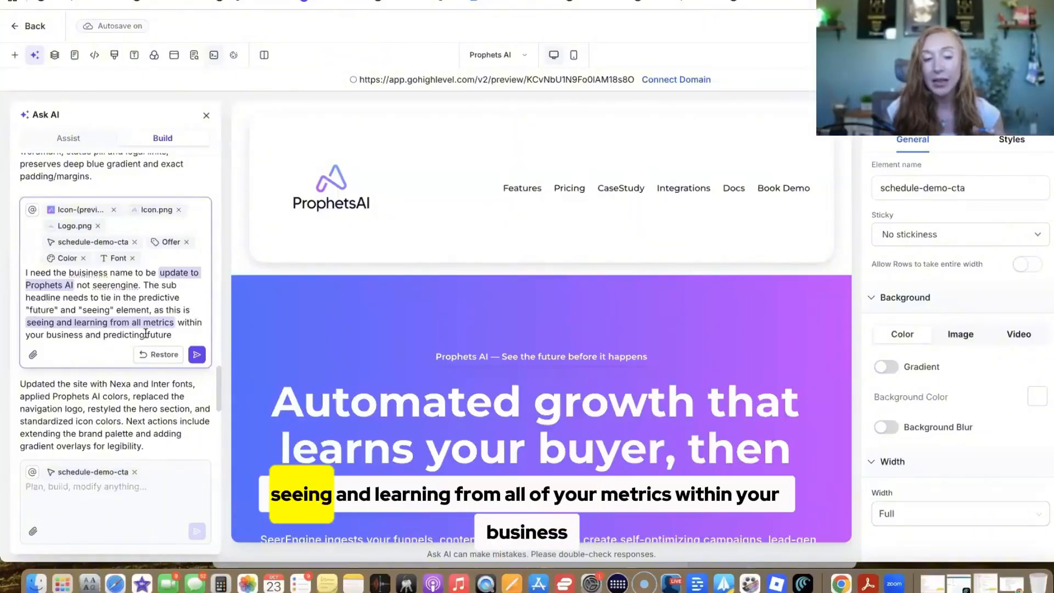
scroll(80, 307, down, 2)
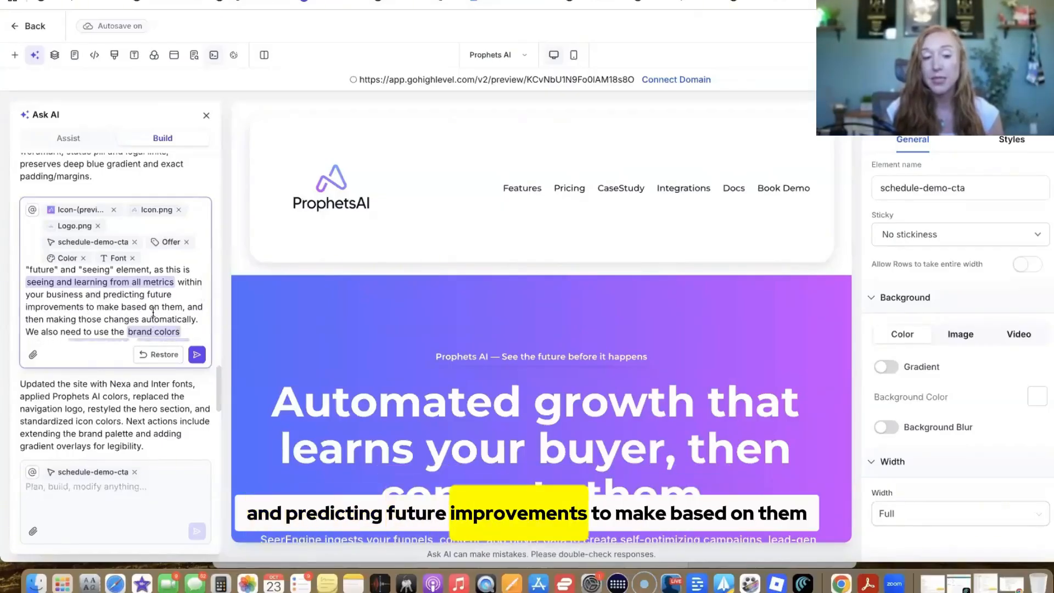
scroll(75, 324, down, 2)
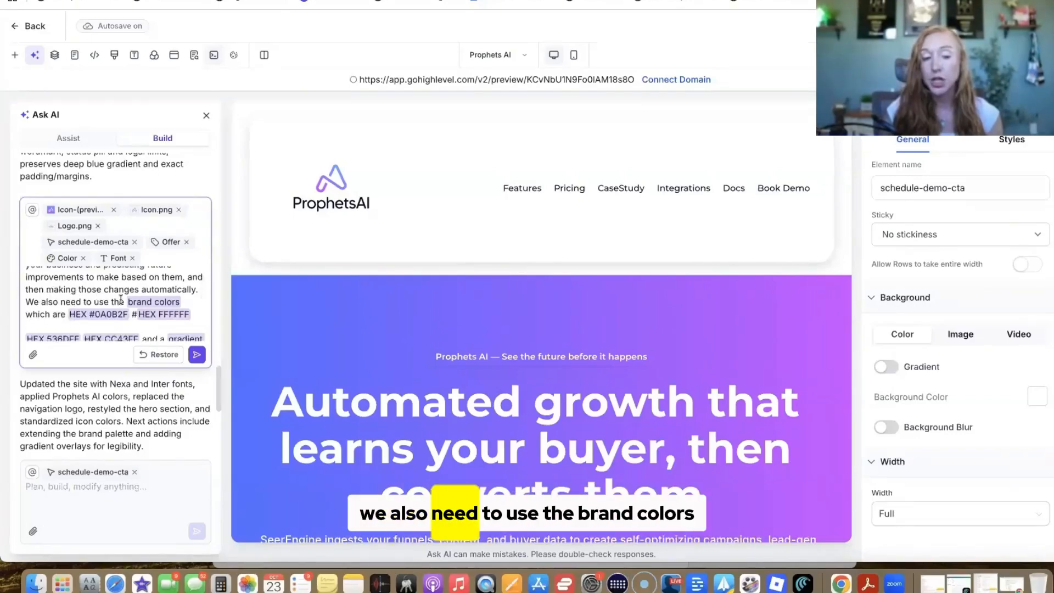
scroll(77, 308, down, 5)
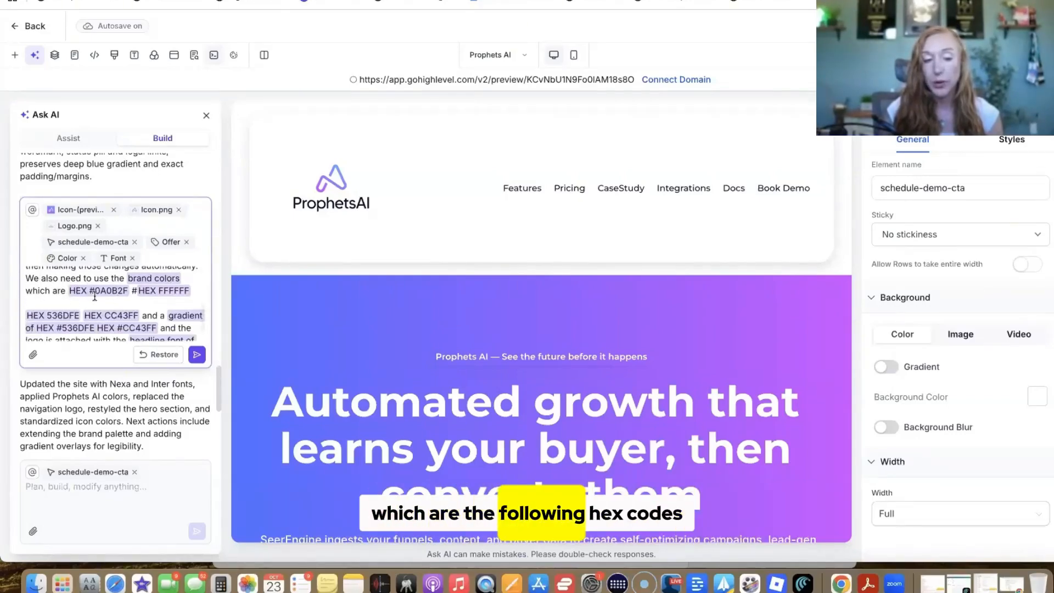
scroll(107, 306, down, 1)
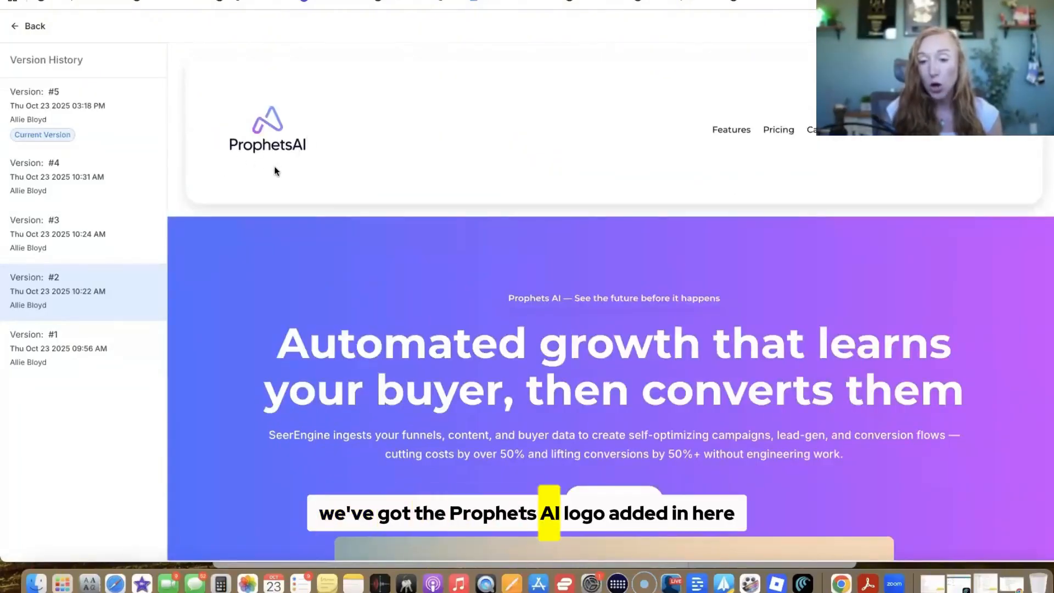
Examine the hero of page version #2 and highlight the SeerEngine name in its subheadline
scroll(657, 318, down, 2)
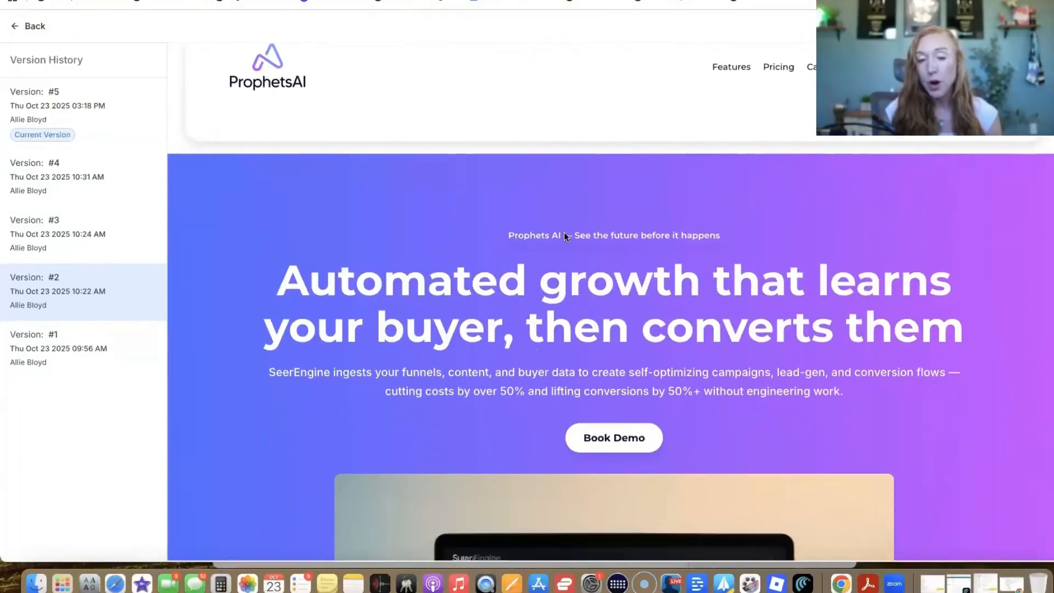
scroll(430, 370, down, 1)
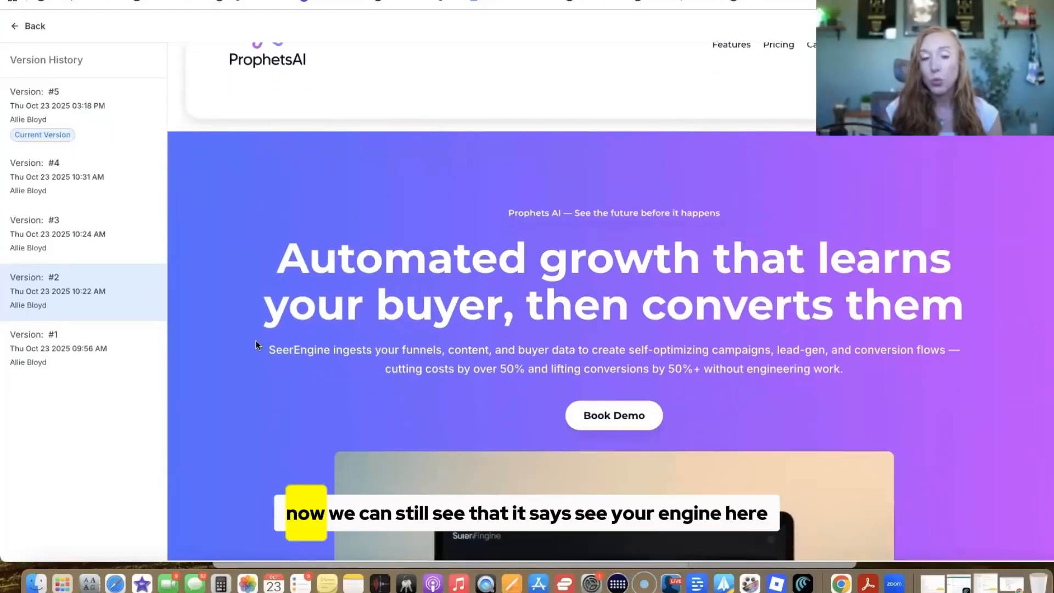
drag(268, 350, 331, 350)
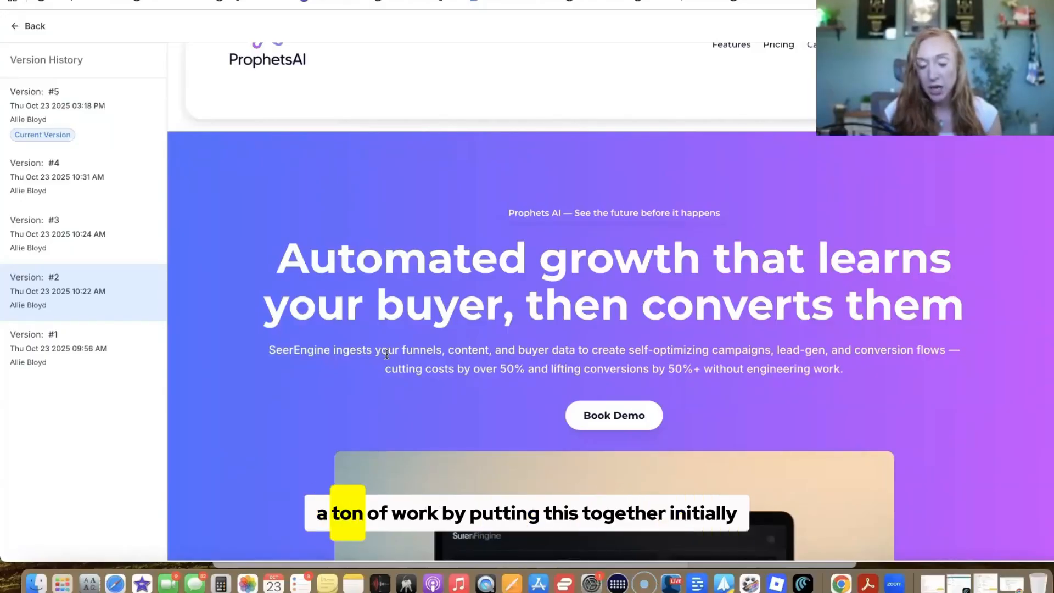
scroll(382, 349, down, 2)
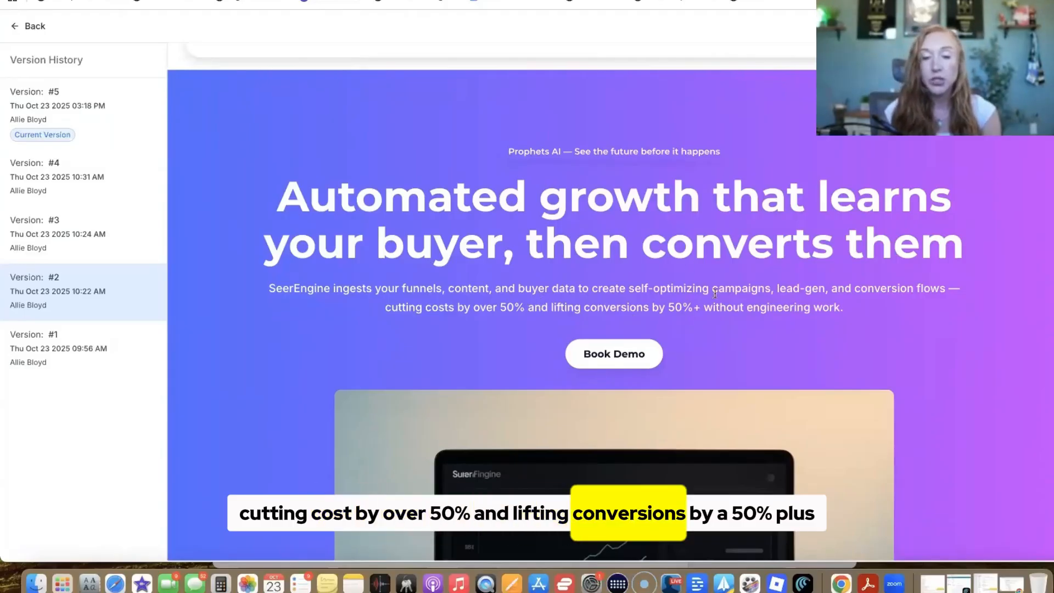
Review the Knowledge and Distribution cards of page version #2 and the newer versions, and return to the page editor
scroll(766, 368, down, 10)
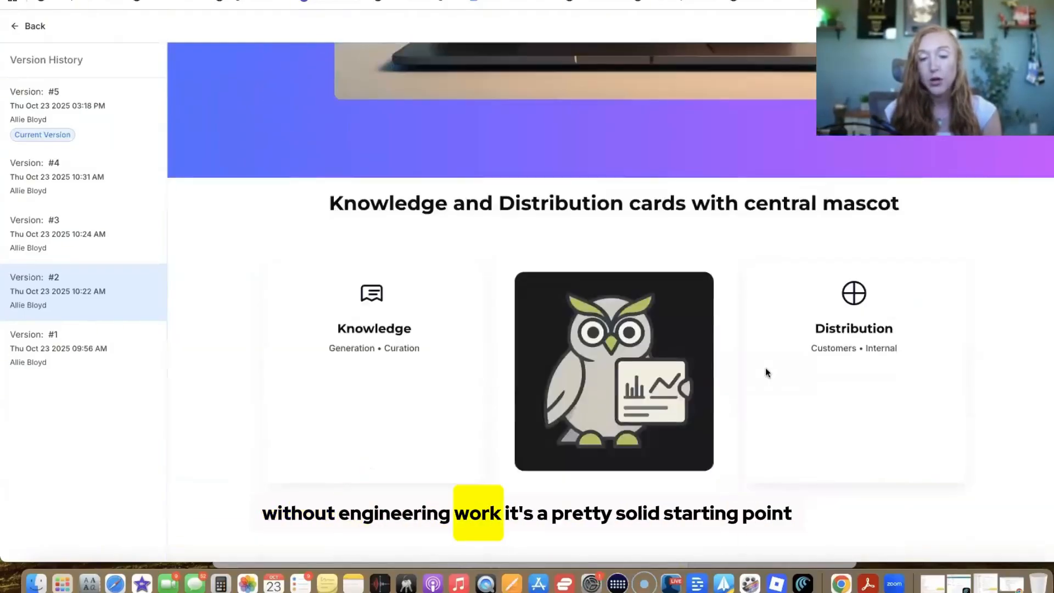
click(106, 242)
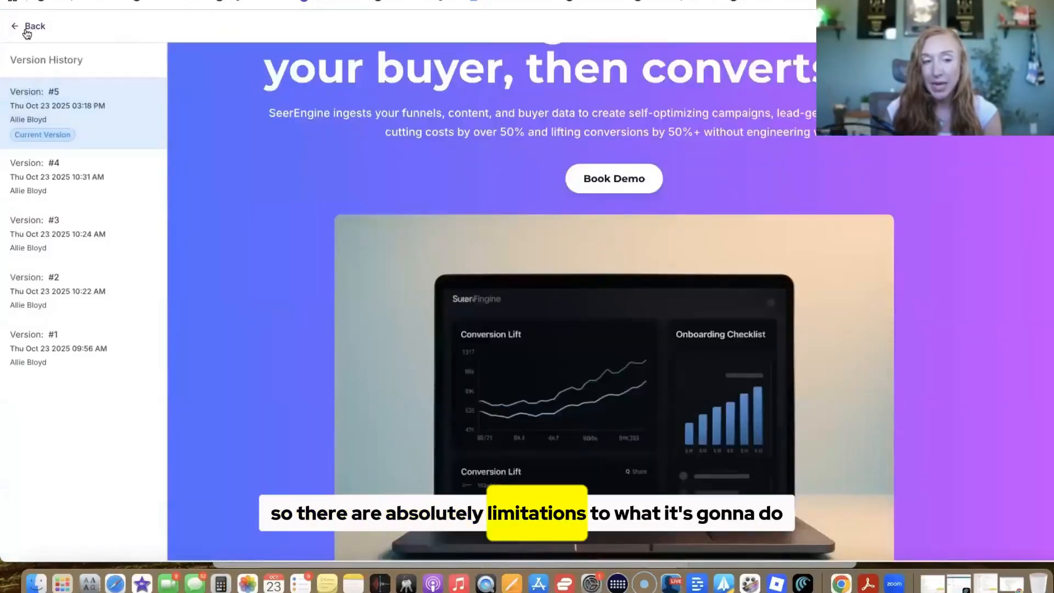
click(26, 30)
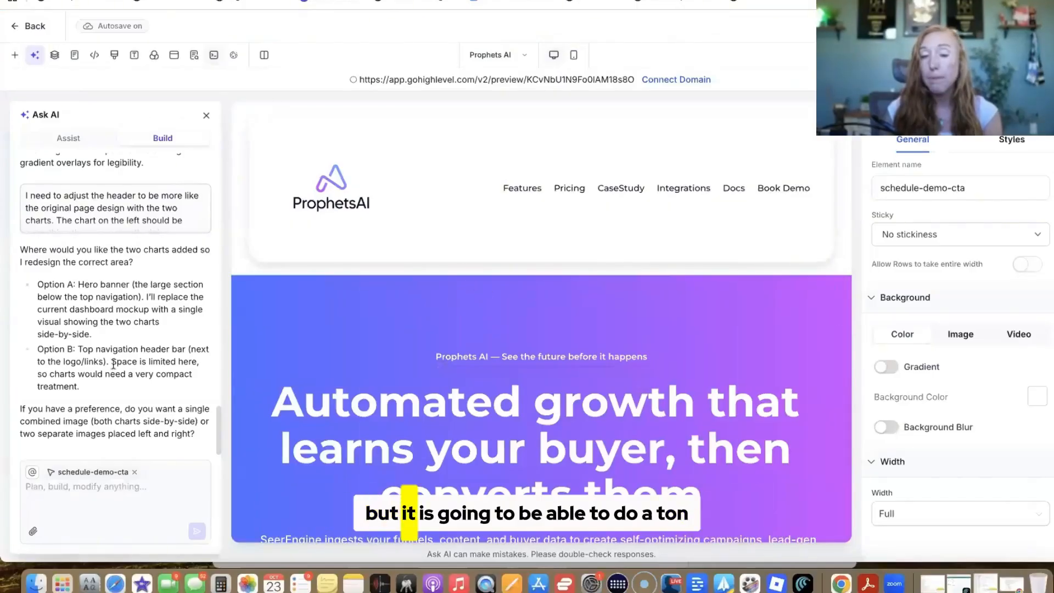
Target the Knowledge and Distribution headline and start an Ask AI prompt requesting a strong headline focused on time saved, money saved and money made
click(120, 482)
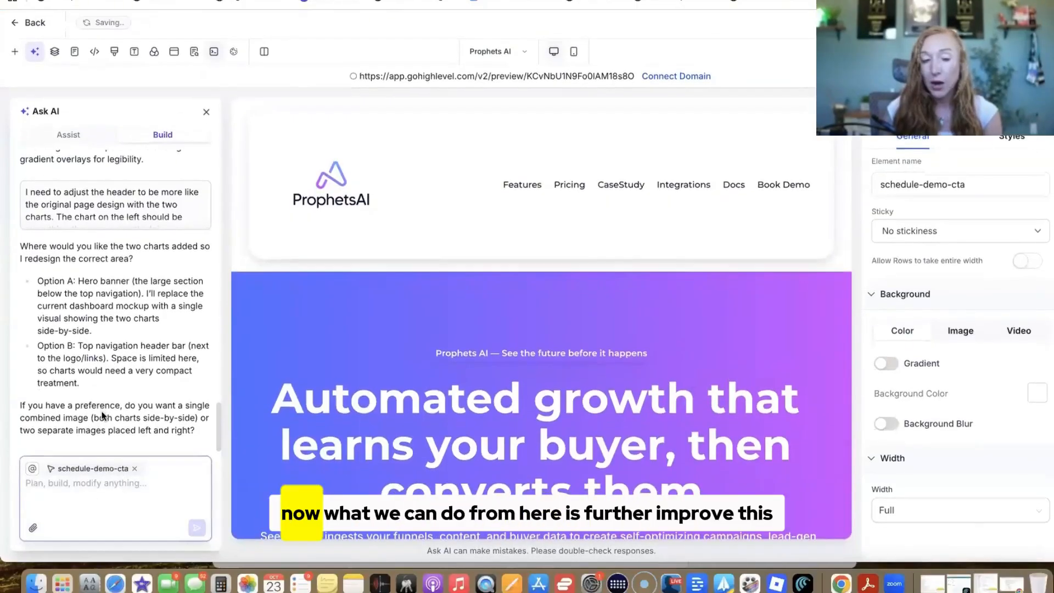
scroll(423, 316, down, 5)
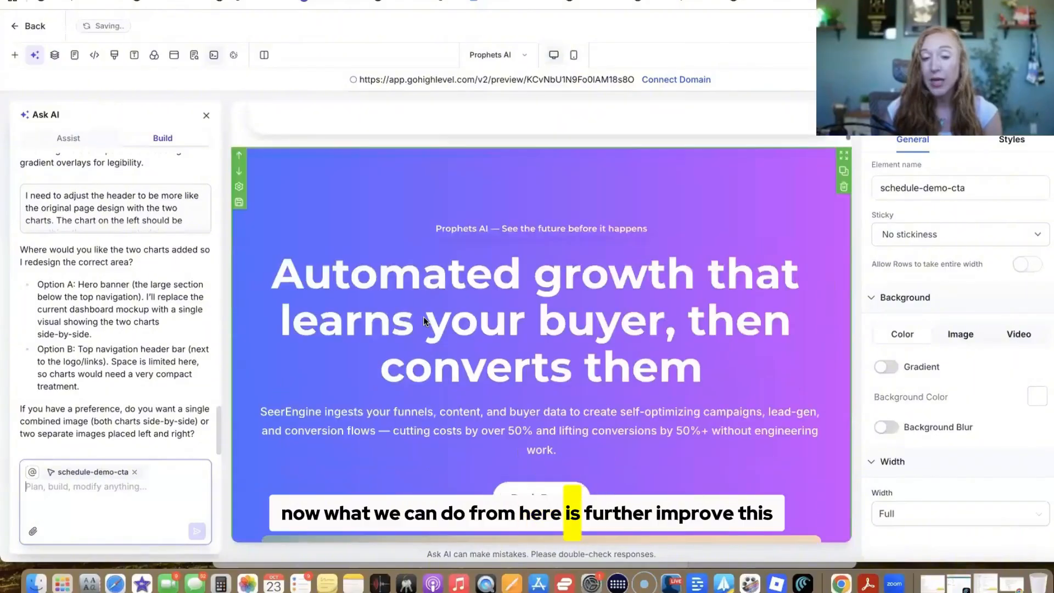
scroll(416, 345, down, 4)
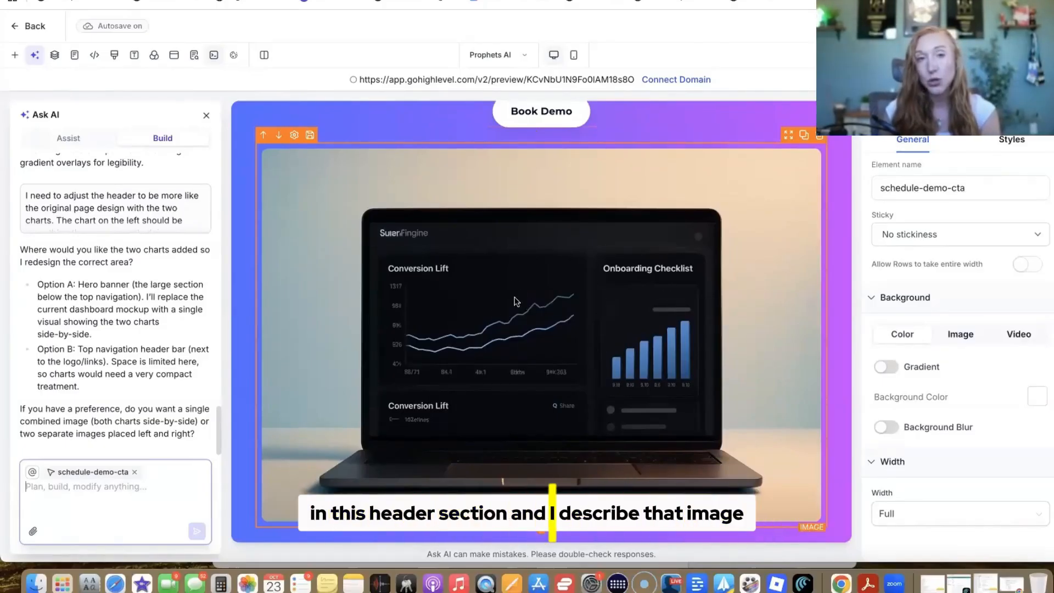
scroll(592, 279, down, 2)
scroll(592, 279, down, 10)
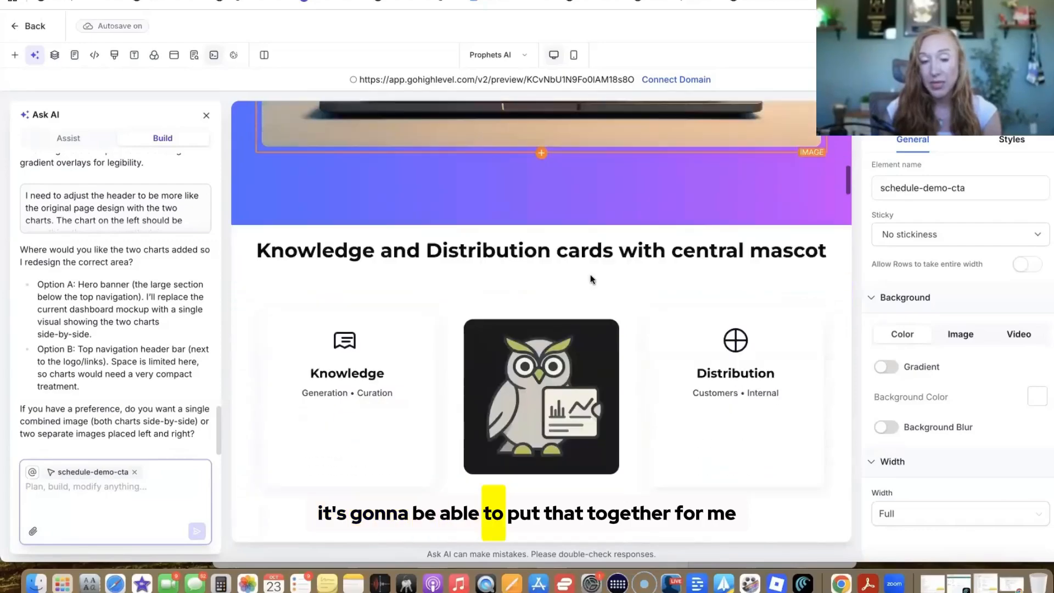
click(306, 217)
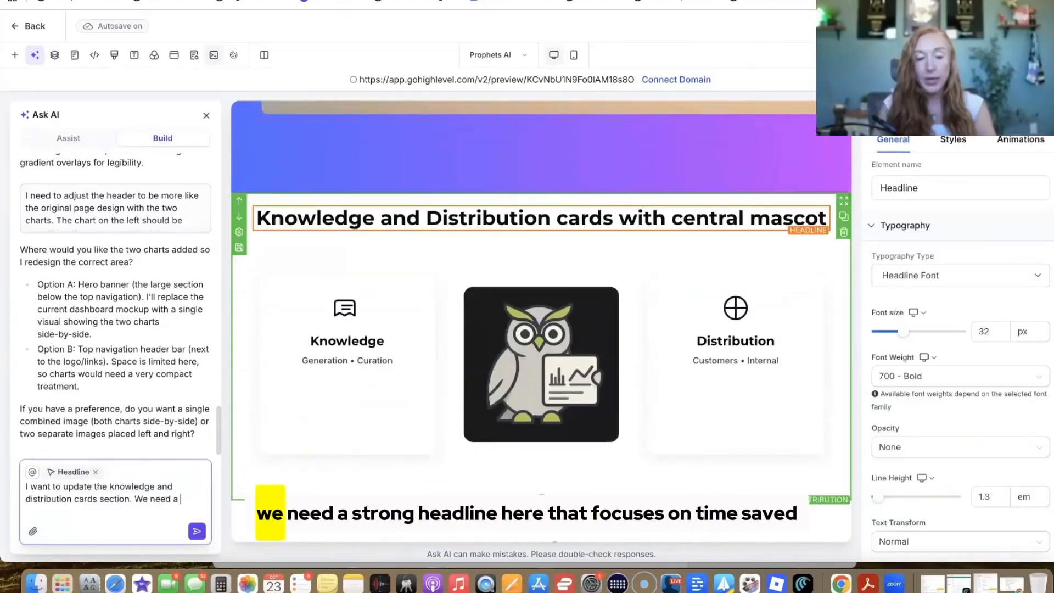
text(str)
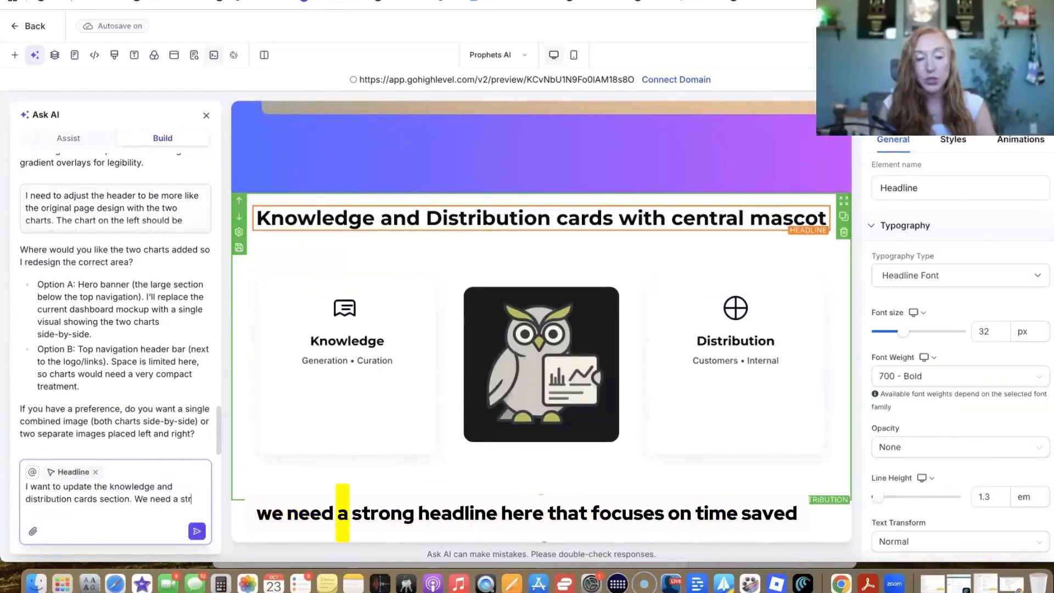
text(ong headline here )
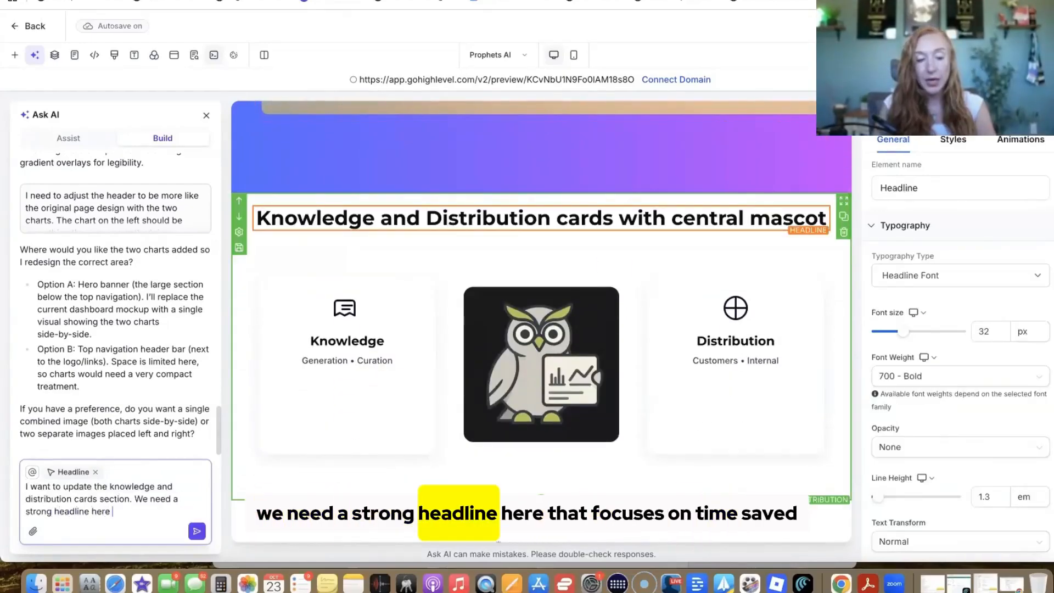
text(that focuses on time )
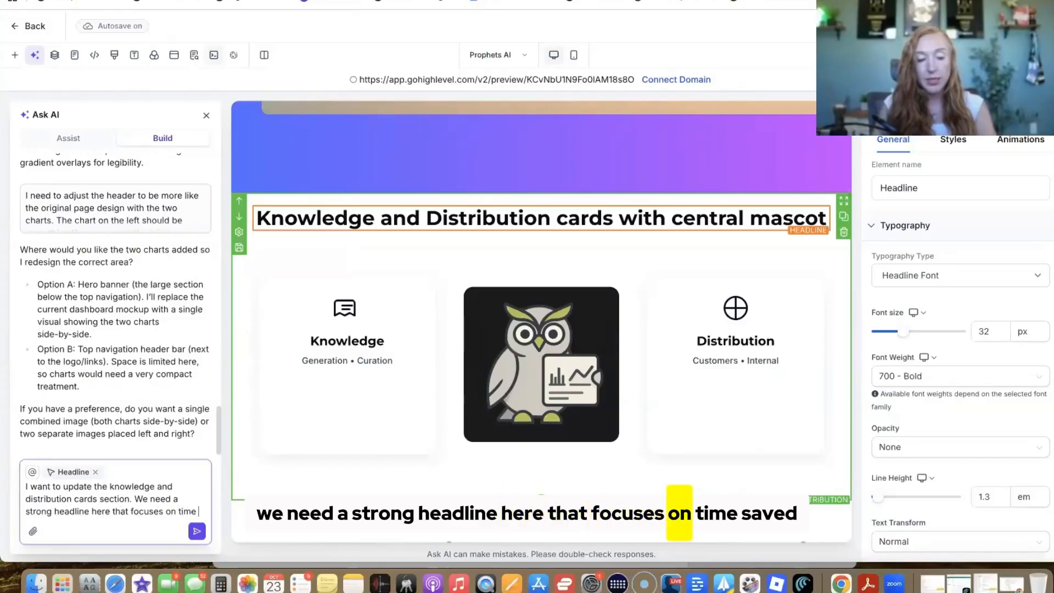
text(saved, mone)
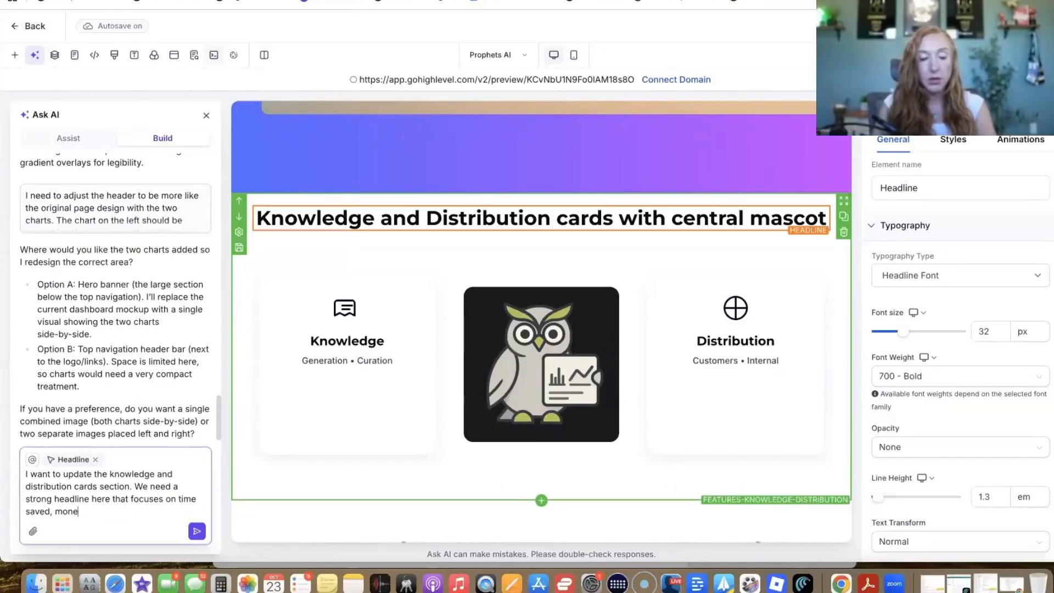
text(y saved, and money )
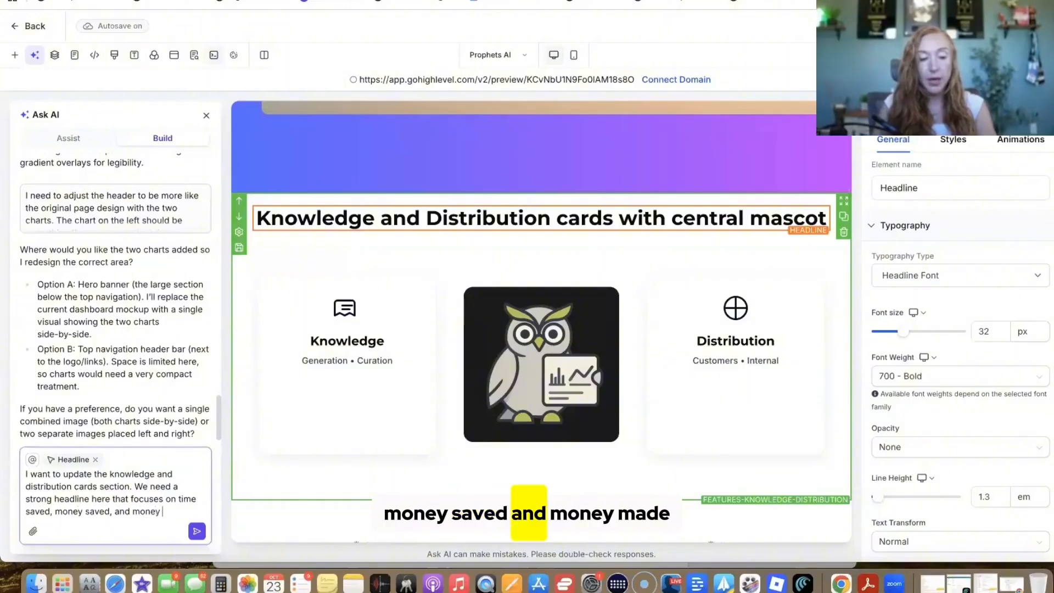
Extend the prompt so each column covers one element: Prophets AI cutting costs, saving time and increasing revenue without additional money or setting up the tech
text(made. Then each co)
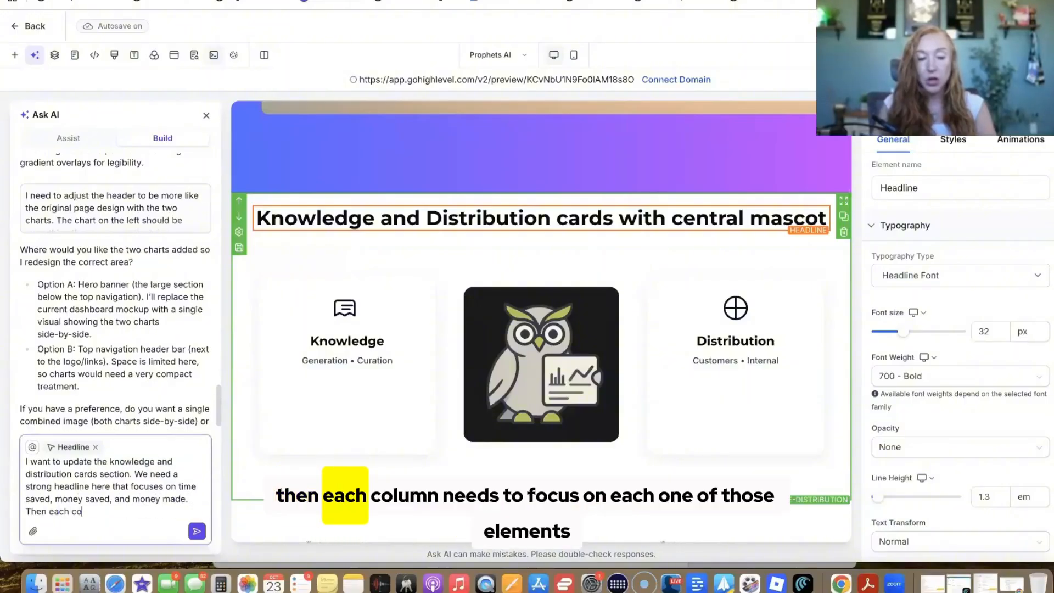
text(lumn needs to foc)
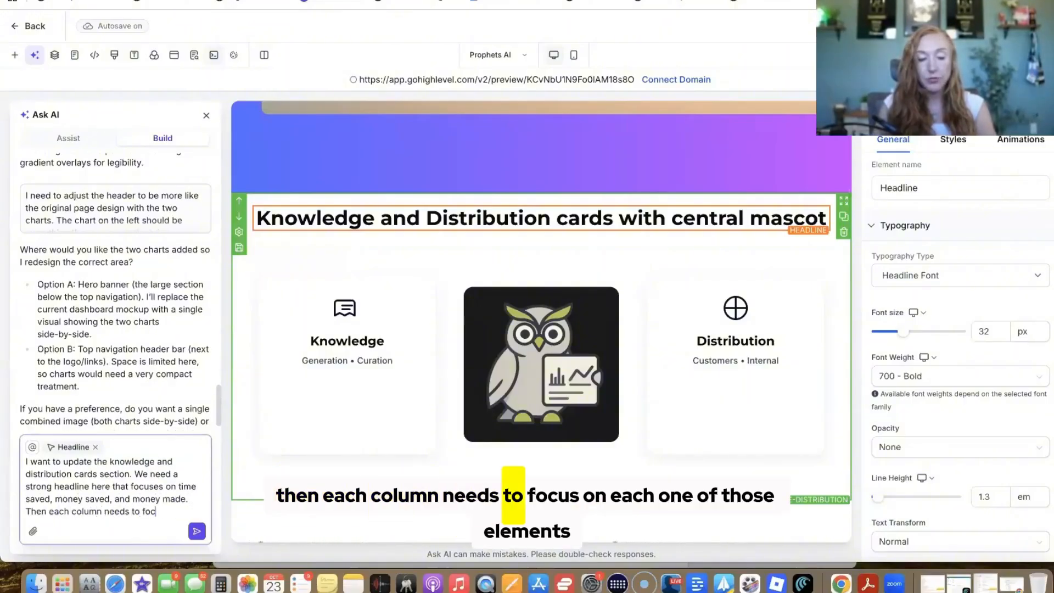
text(us on each one of th)
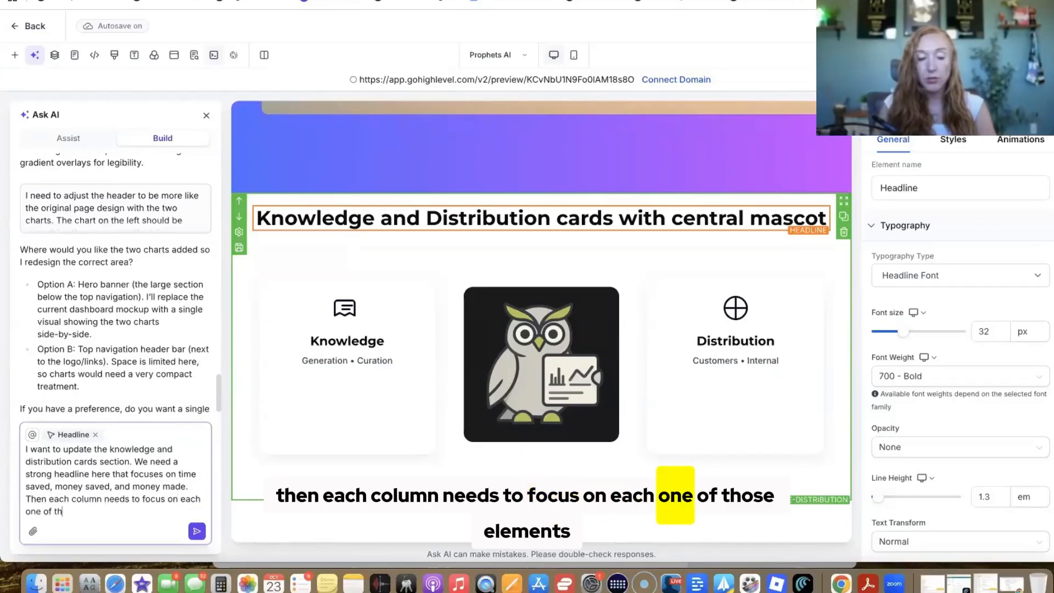
text(ose elements and talk a)
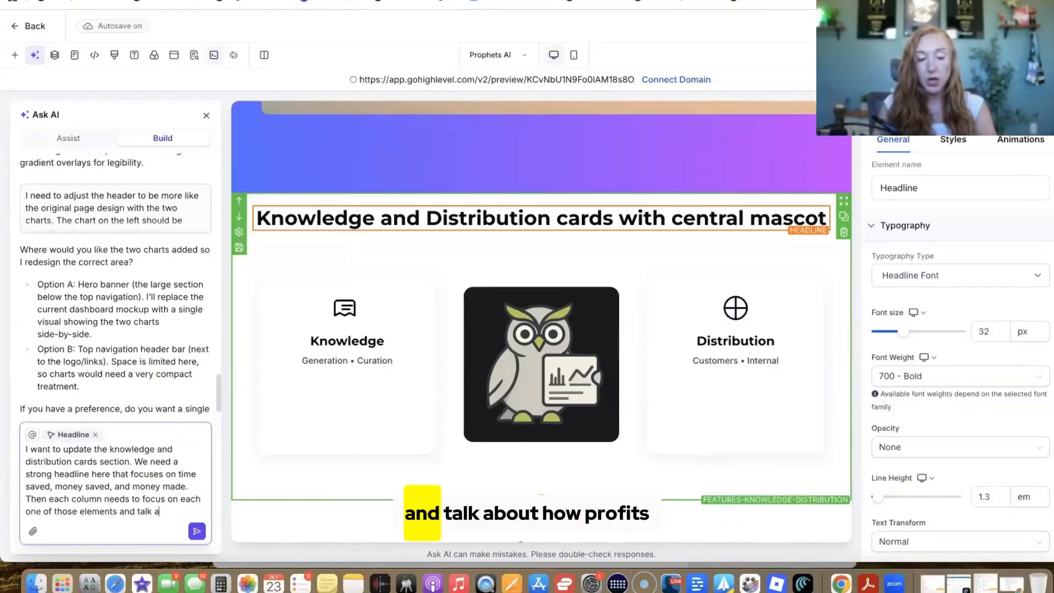
text(bout how Prophets)
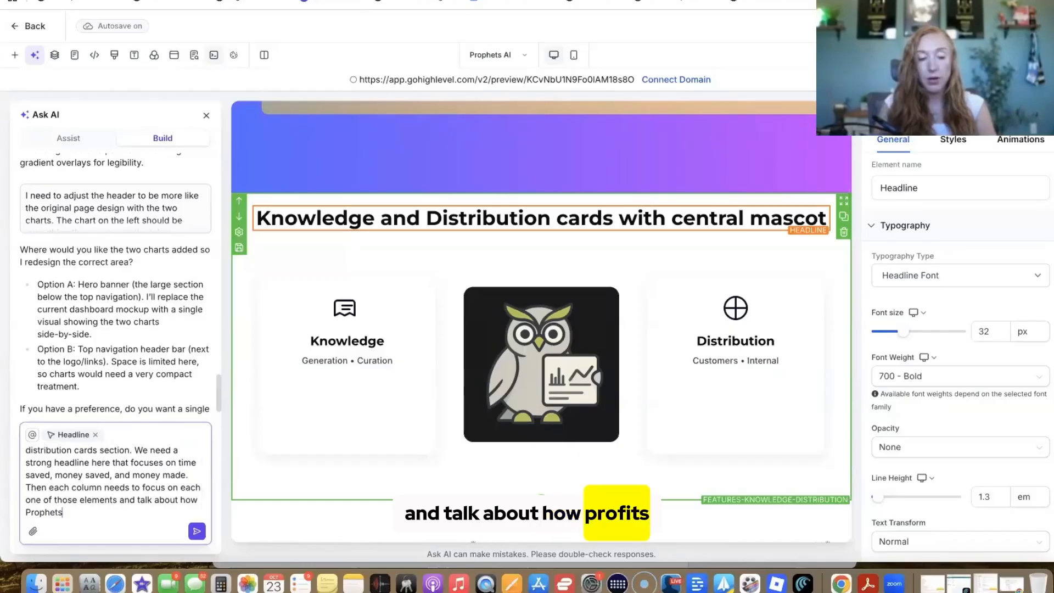
text( AI will cut the)
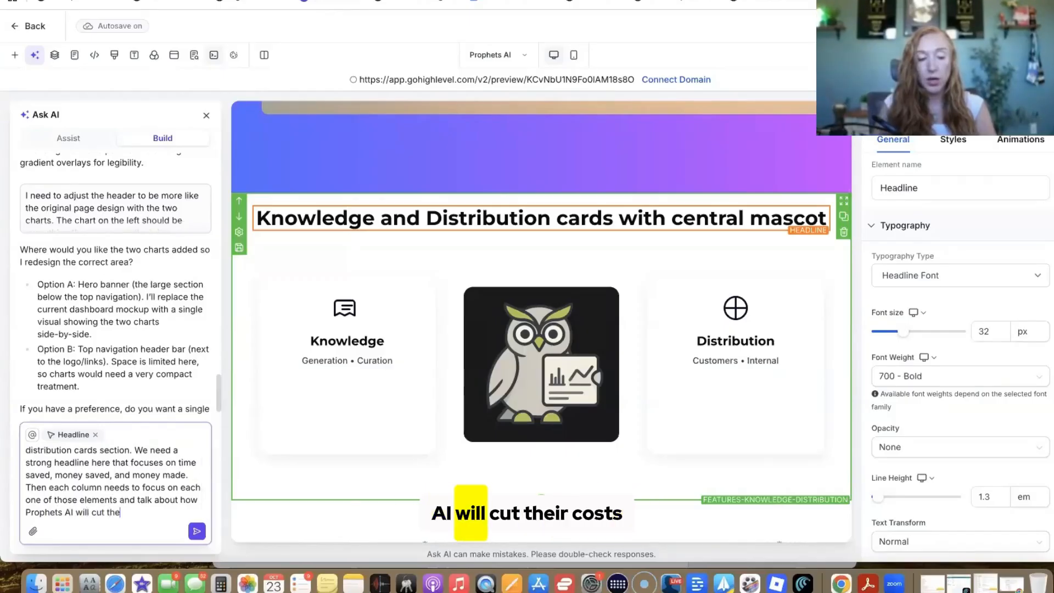
text(ir costs, )
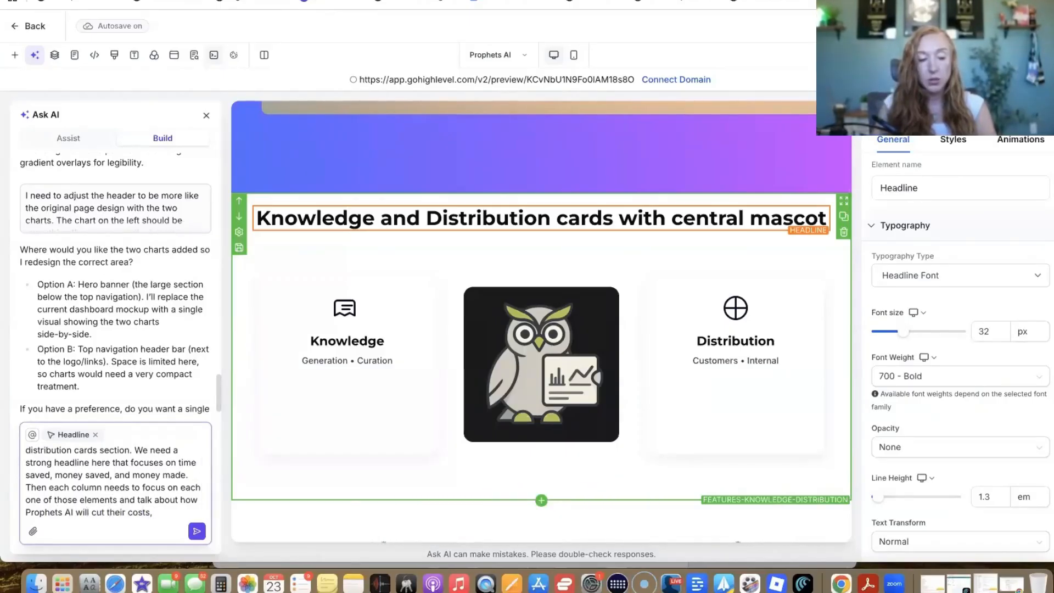
text(will save them time and)
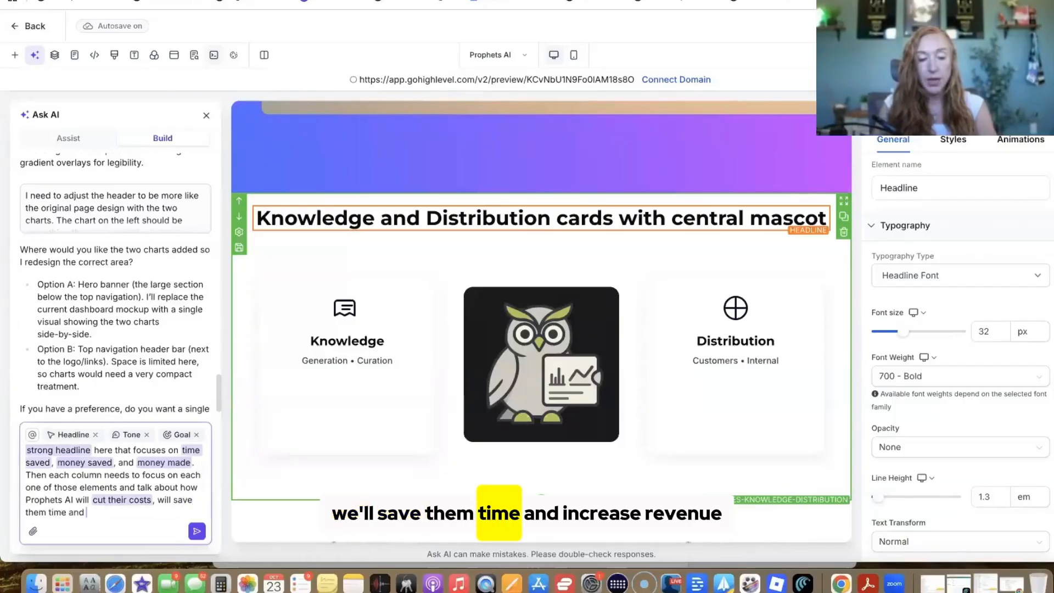
text( increase revne)
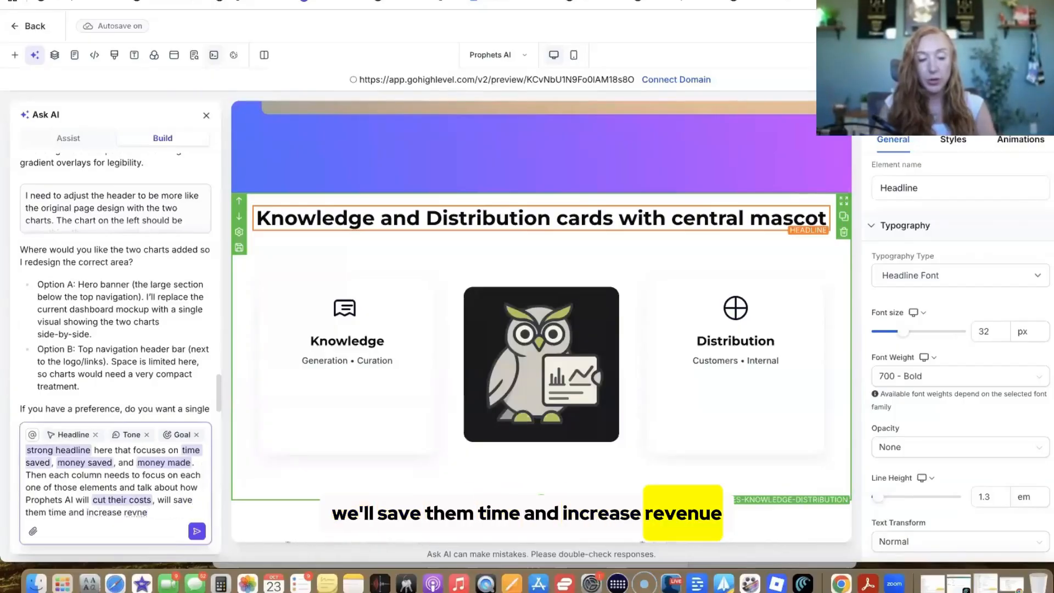
key(BackSpace)
key(BackSpace)
text(e)
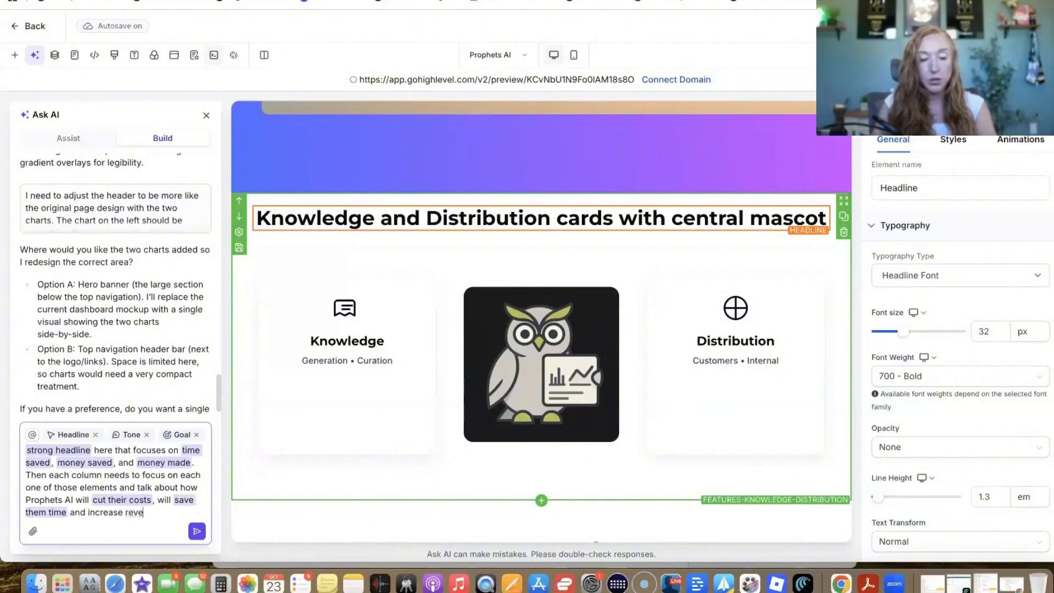
text(nue in their business without investing any additional money or setting up the tech themself. Use our b)
Finish the prompt by requesting our branding colors and icons that look similar to the logo, and submit it
text(randing co)
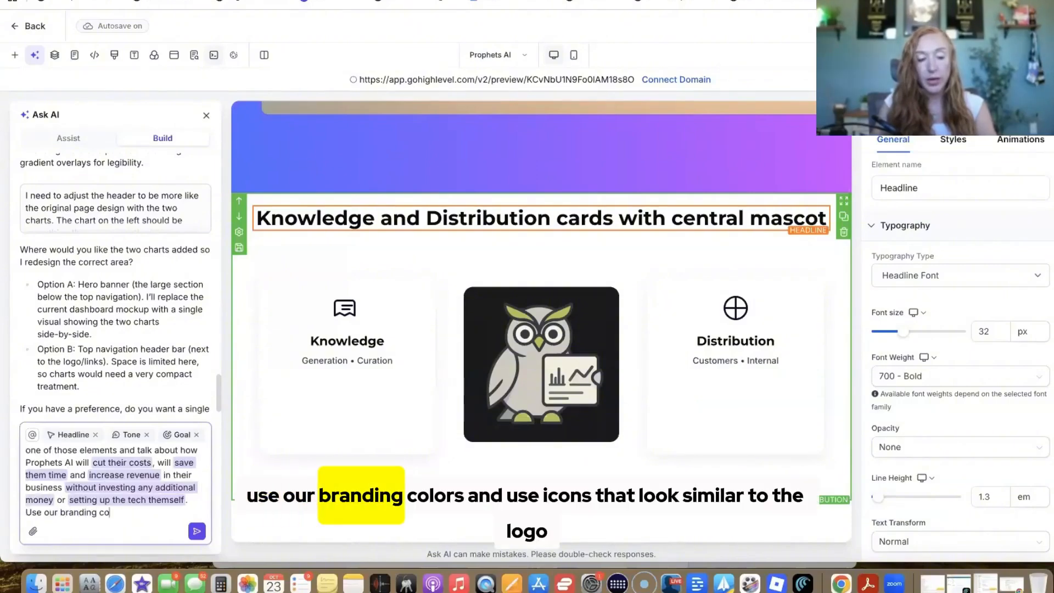
text(lors and use i)
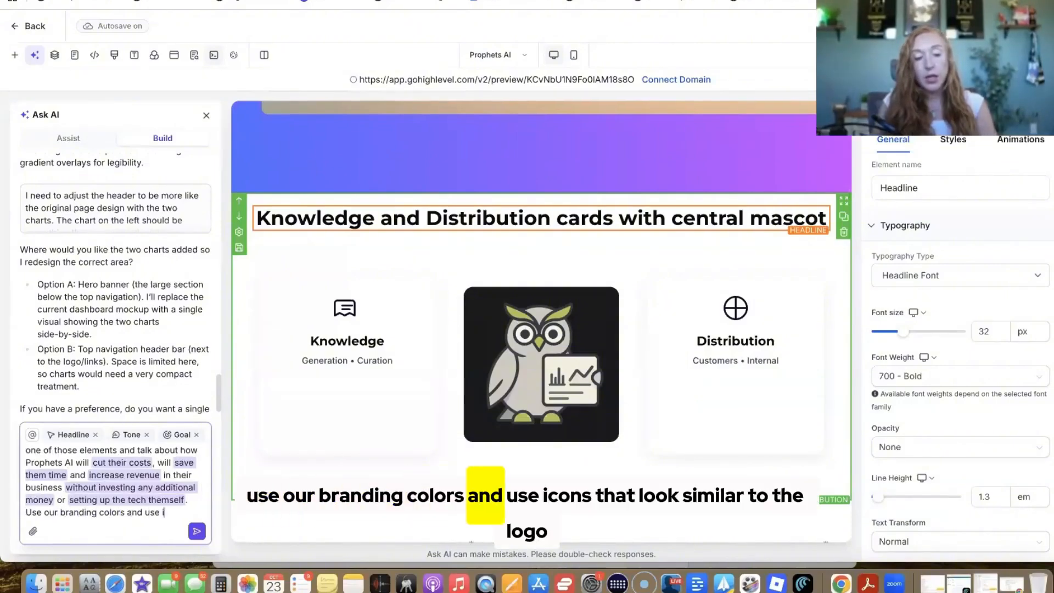
text(cons that look similar to the logo)
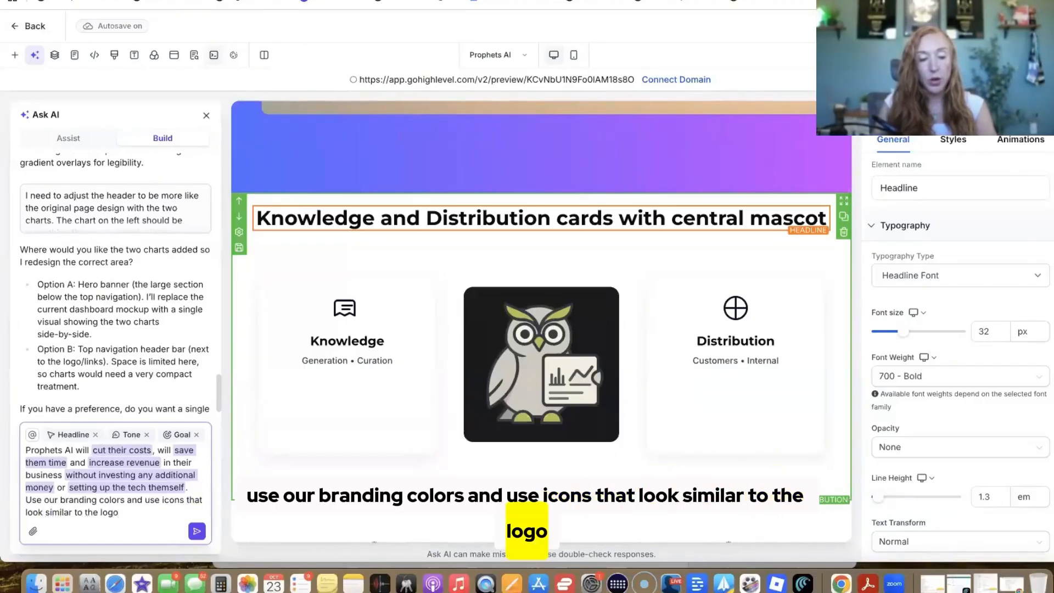
key(Return)
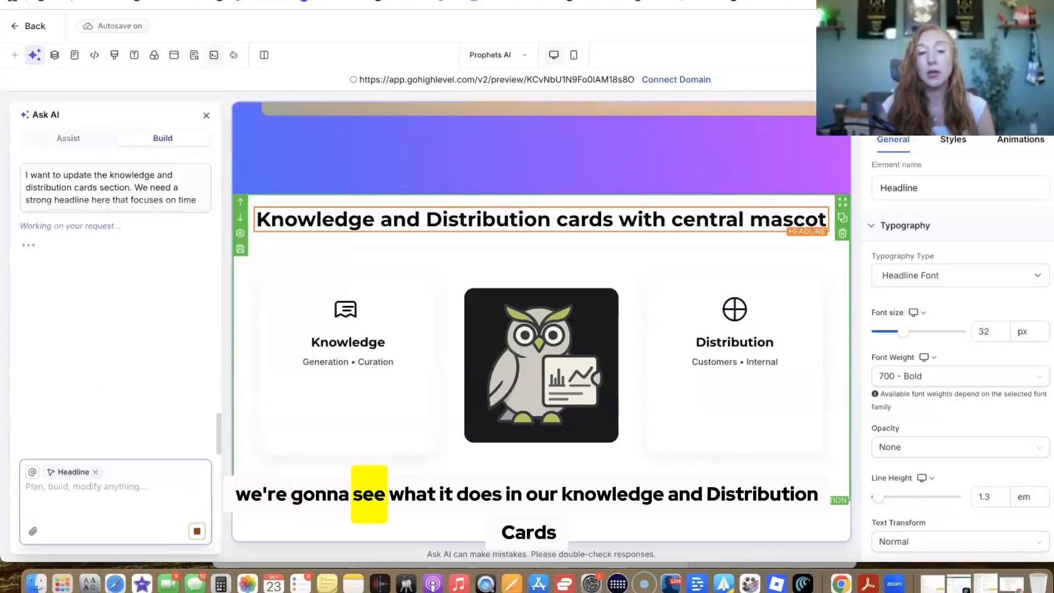
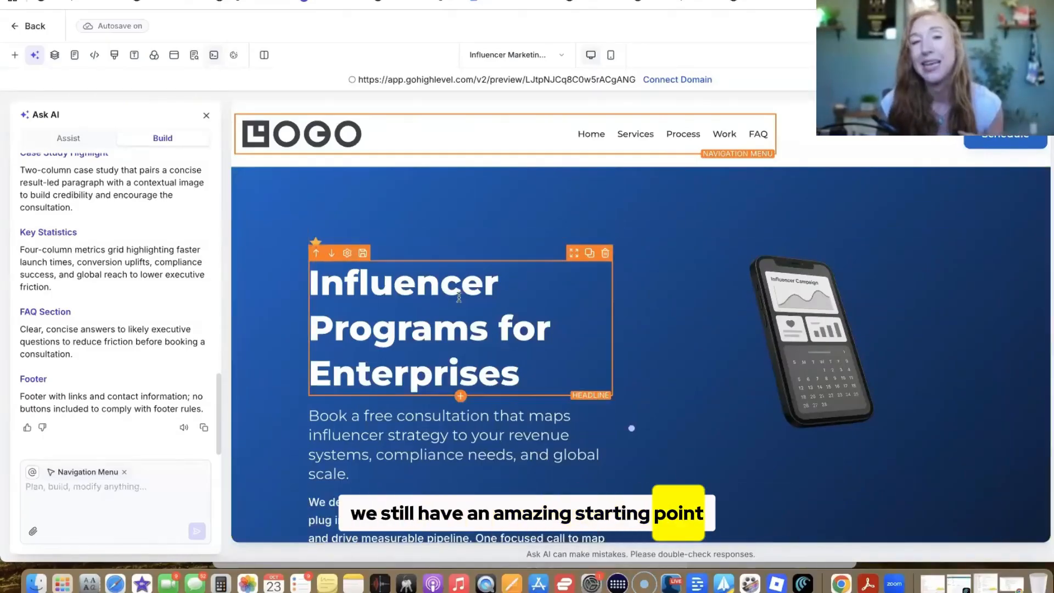
Target the hero section and start an Ask AI prompt requesting an image of an influencer marketing a product on social with tons of views and engagement
click(108, 493)
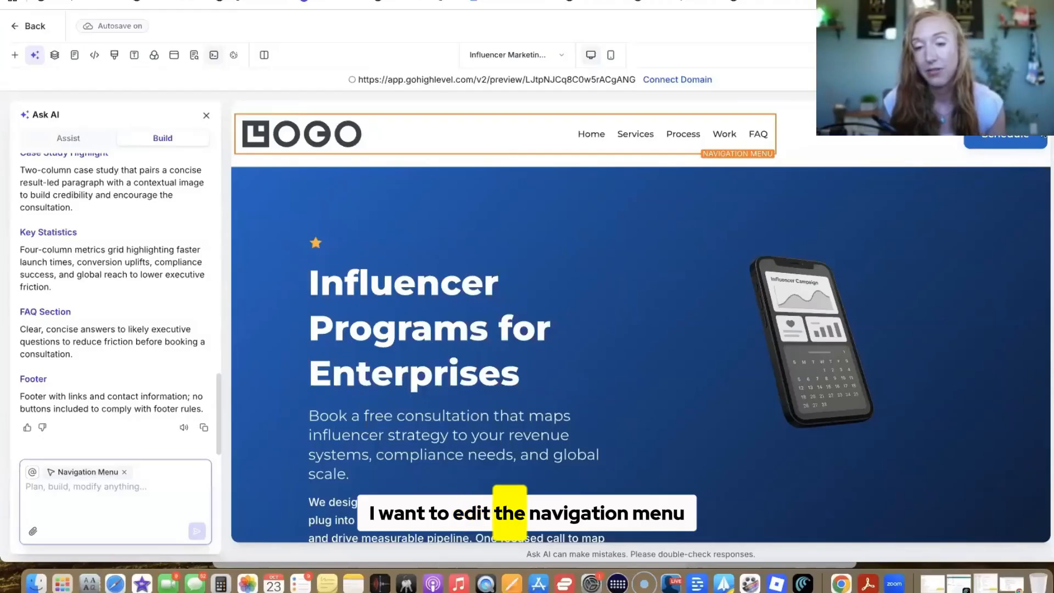
click(602, 195)
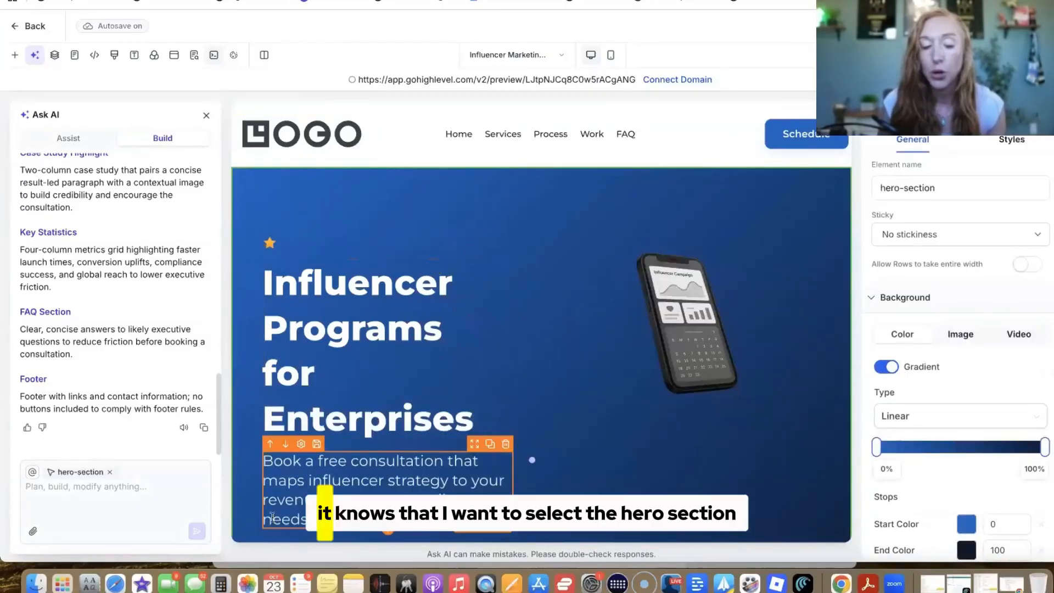
click(153, 488)
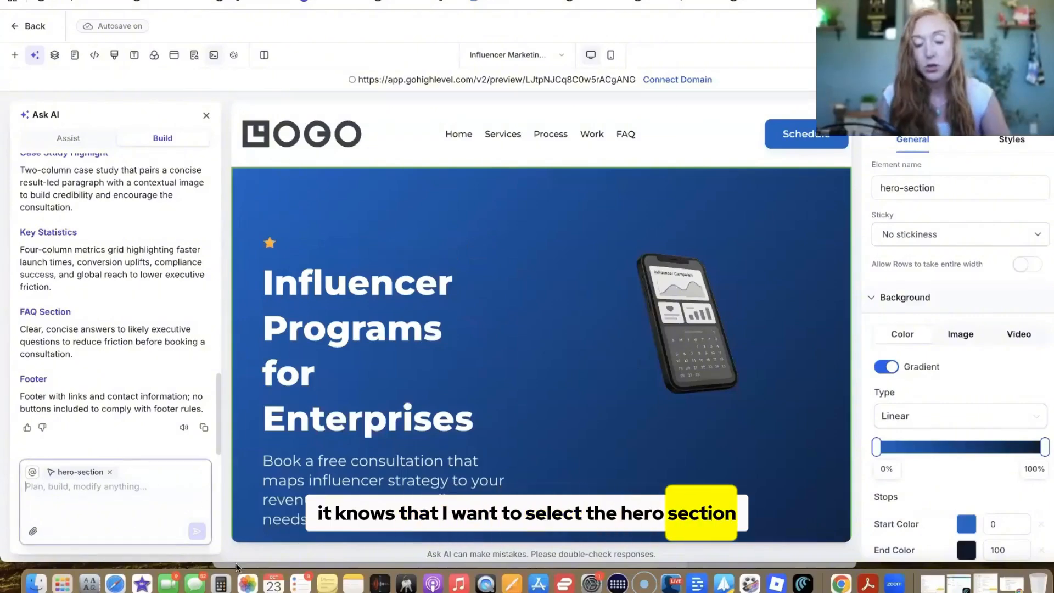
text(Give me)
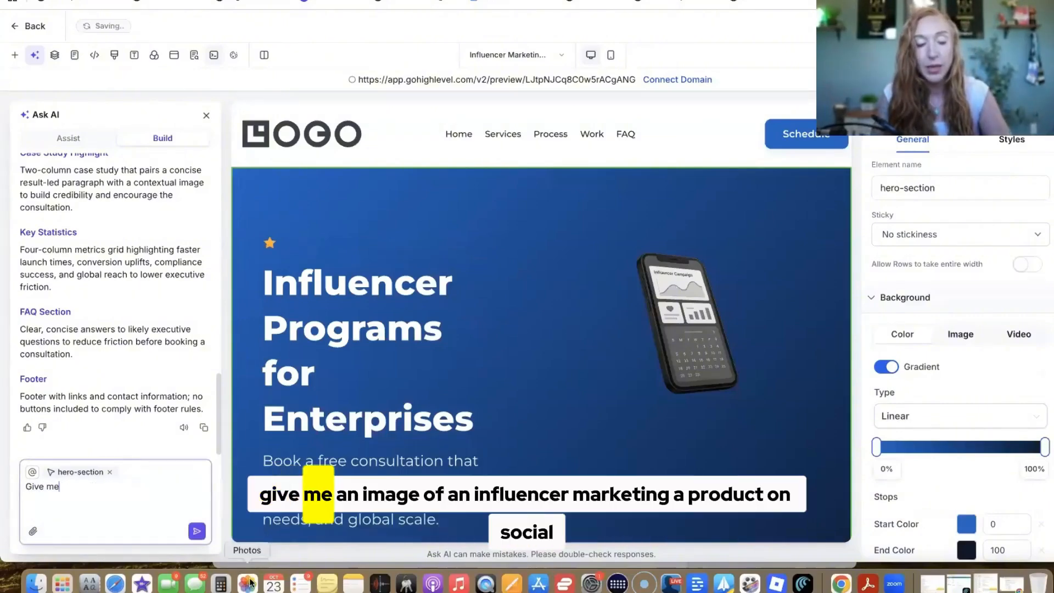
text( an image of an inclu)
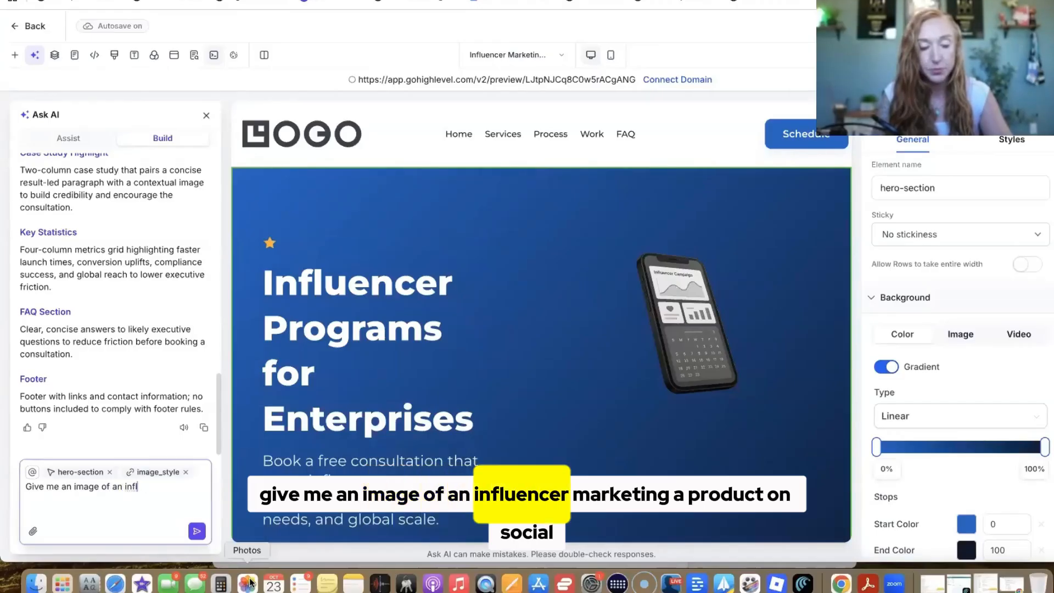
text(uencer marketin)
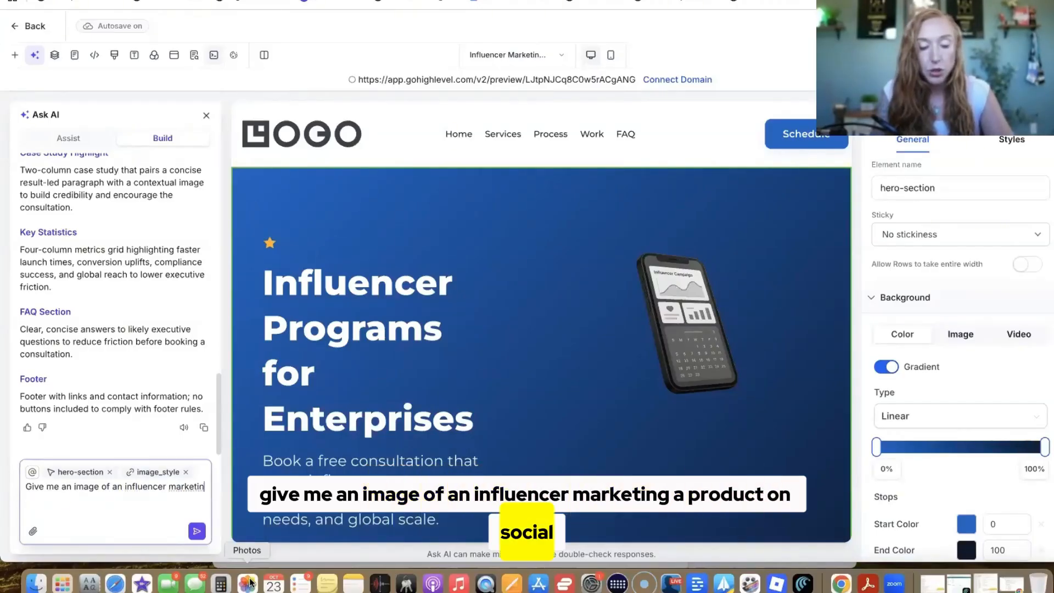
text(g a product on socia)
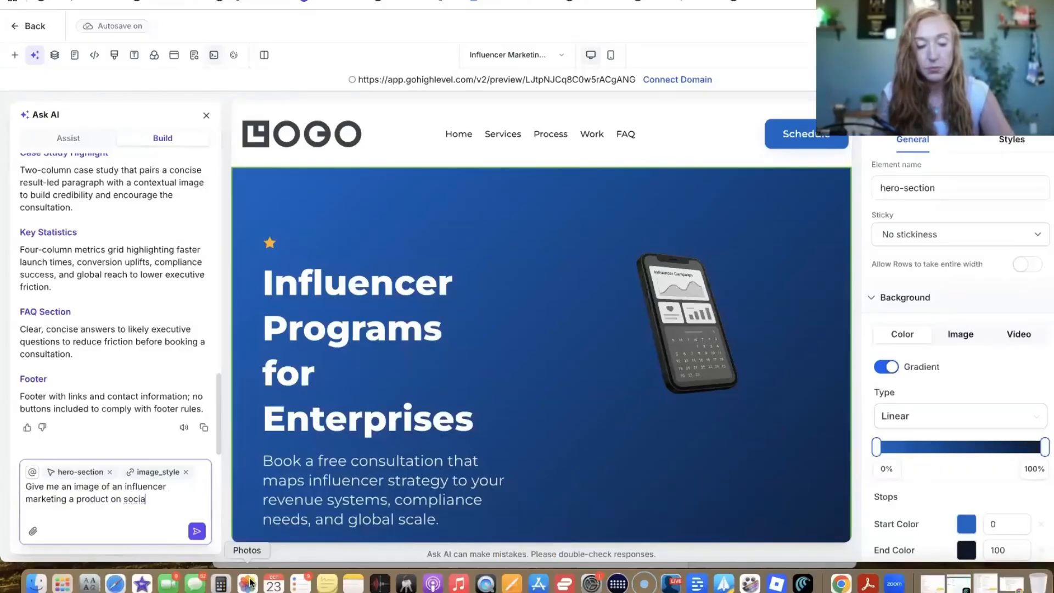
text(l with tons of views)
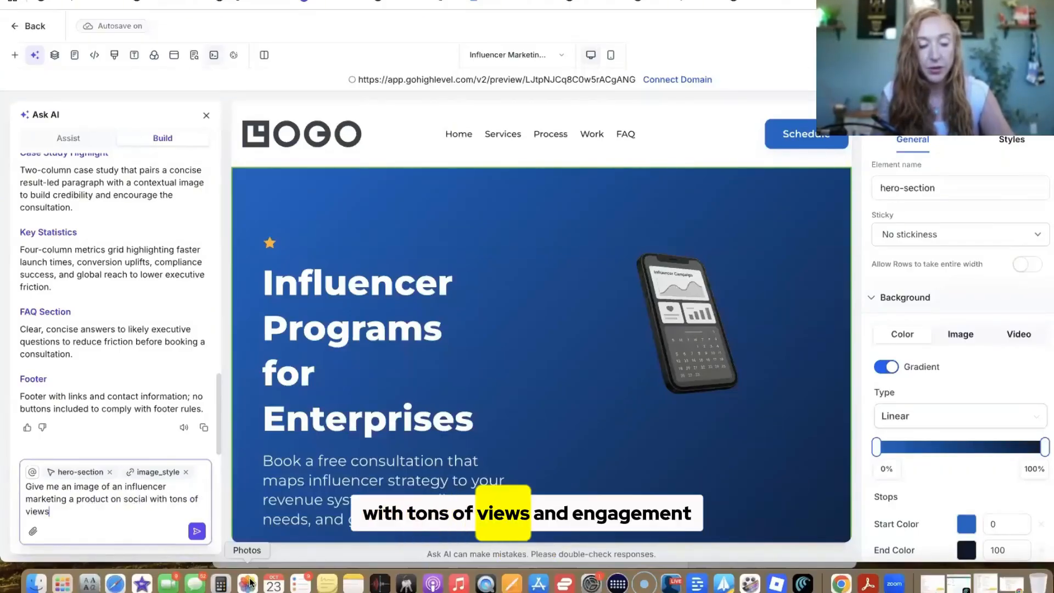
text( and engagement. )
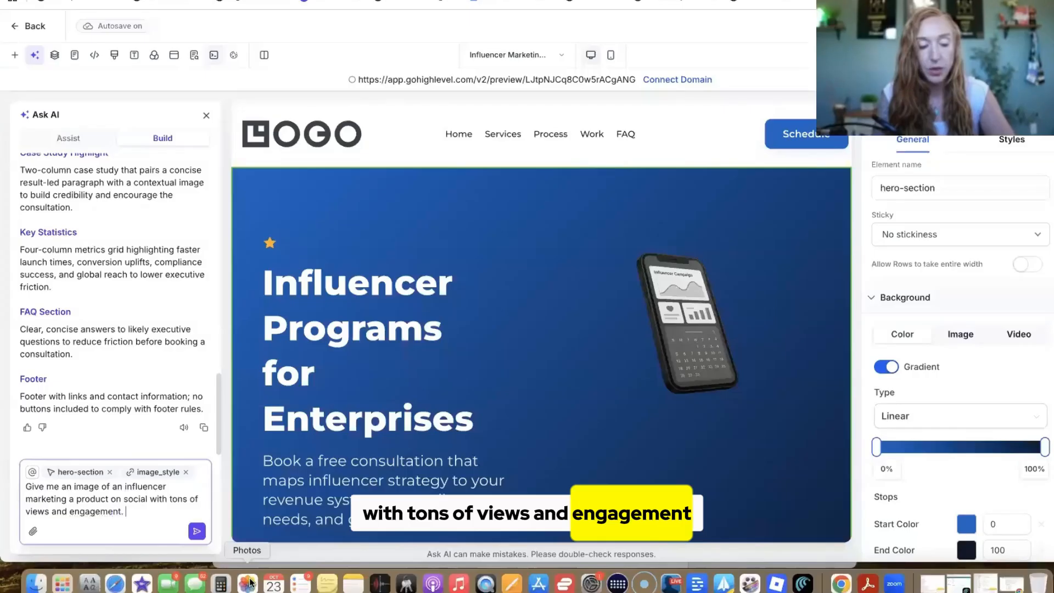
Extend the prompt so the headline focuses on getting the masses to adopt their product or service by showing them being used by favorite social media personalities
text(The headline sho)
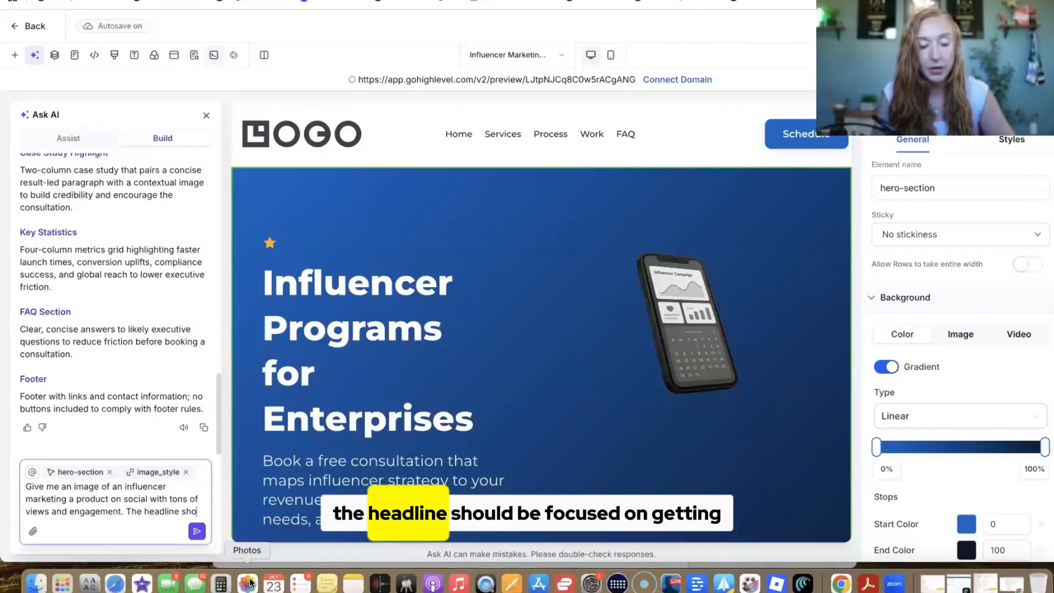
text(uld be focued on )
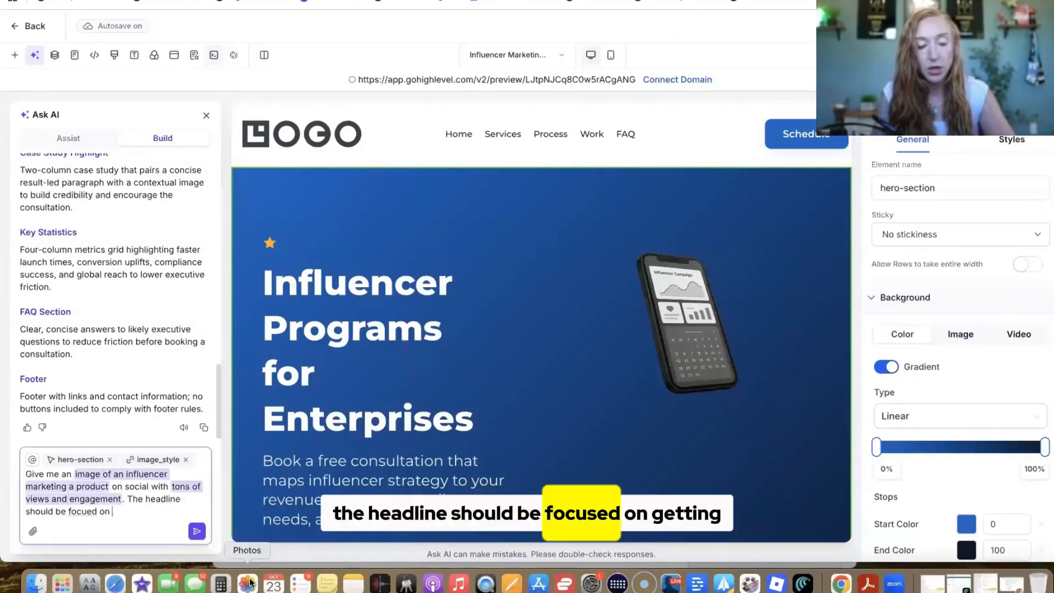
text(getting the mass)
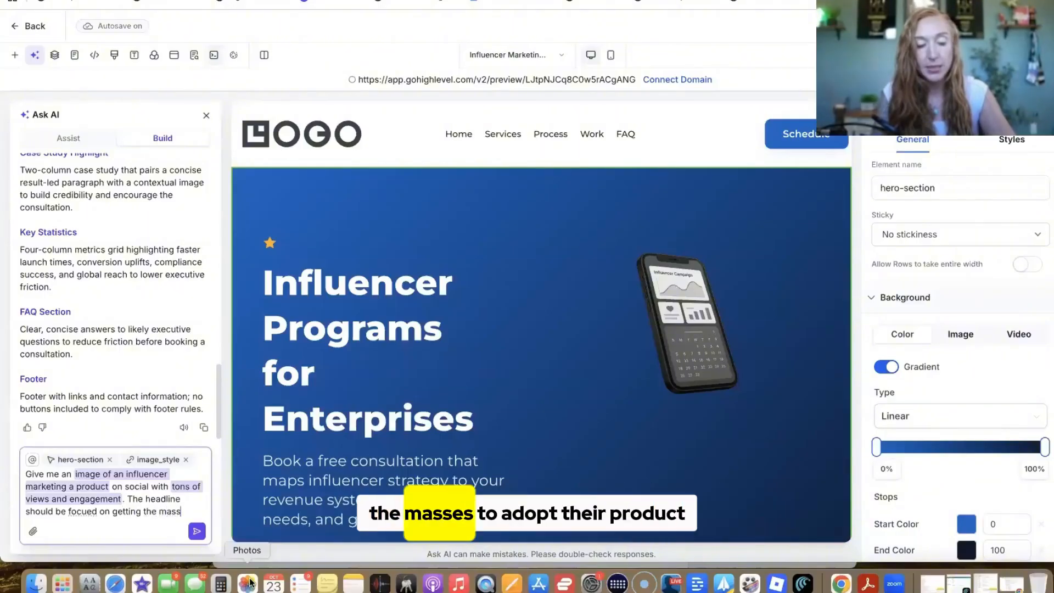
text(es to adopt their )
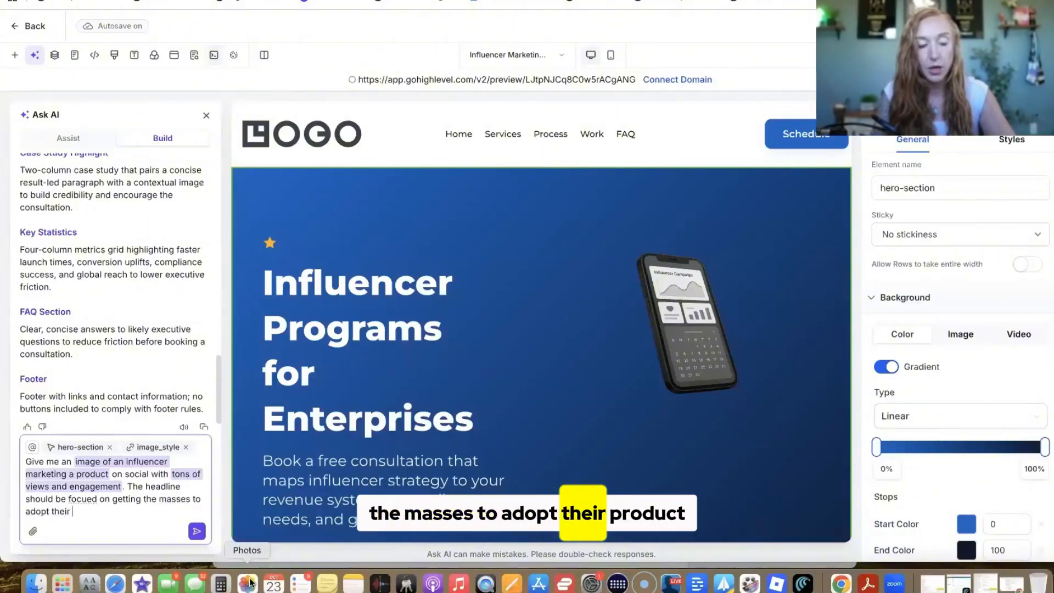
text(peroduct or se)
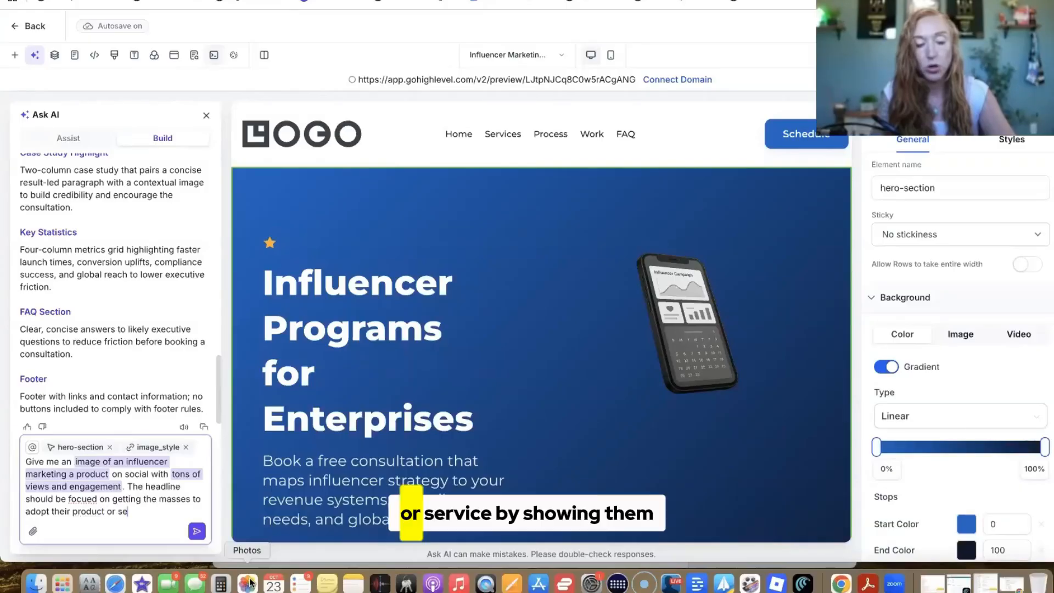
text(rvice by )
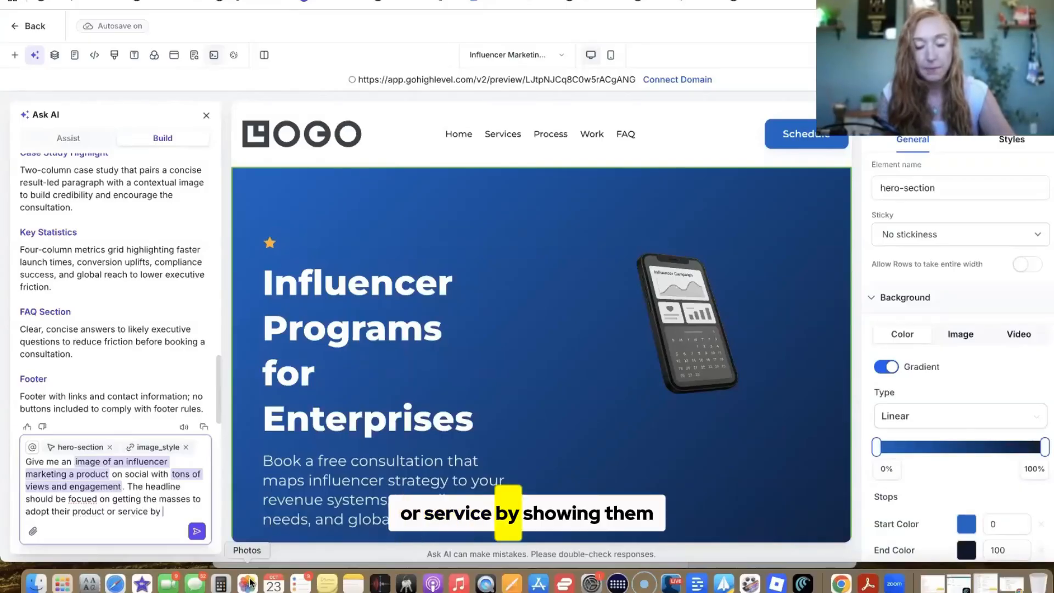
text(showing the)
text(m )
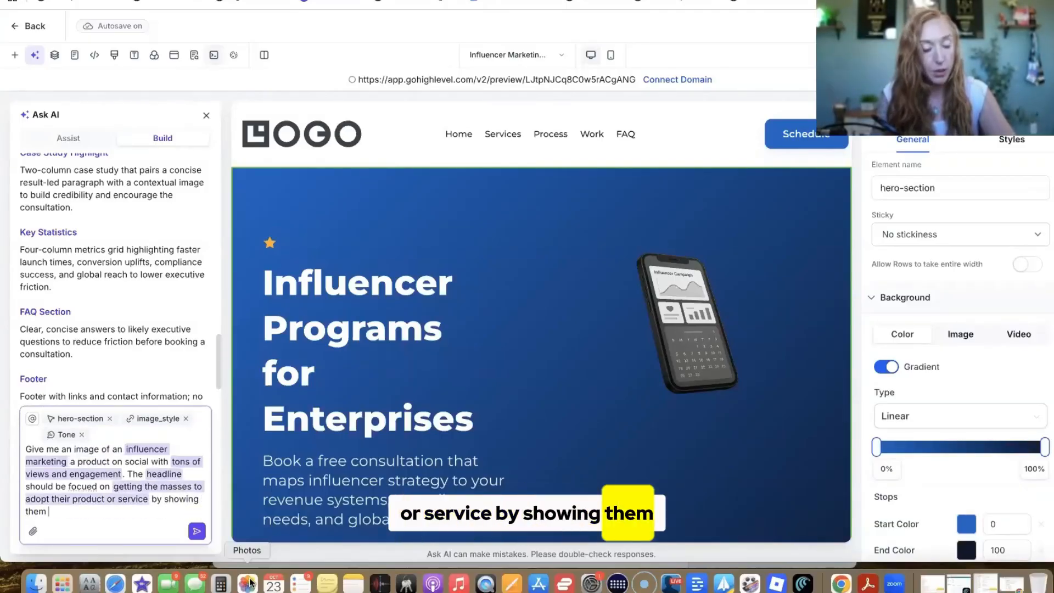
text(being used)
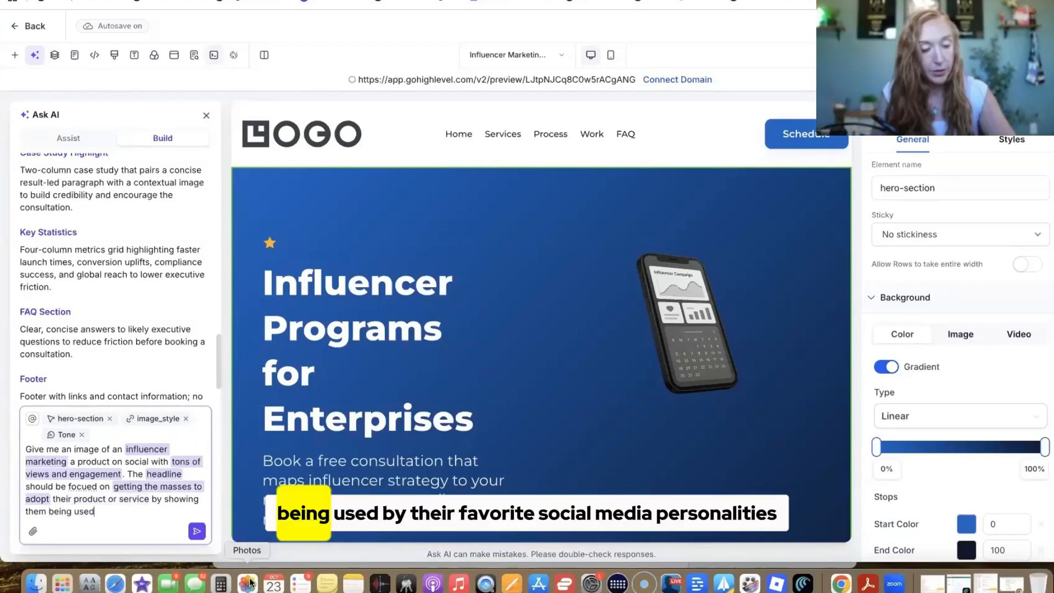
text( by their favorite )
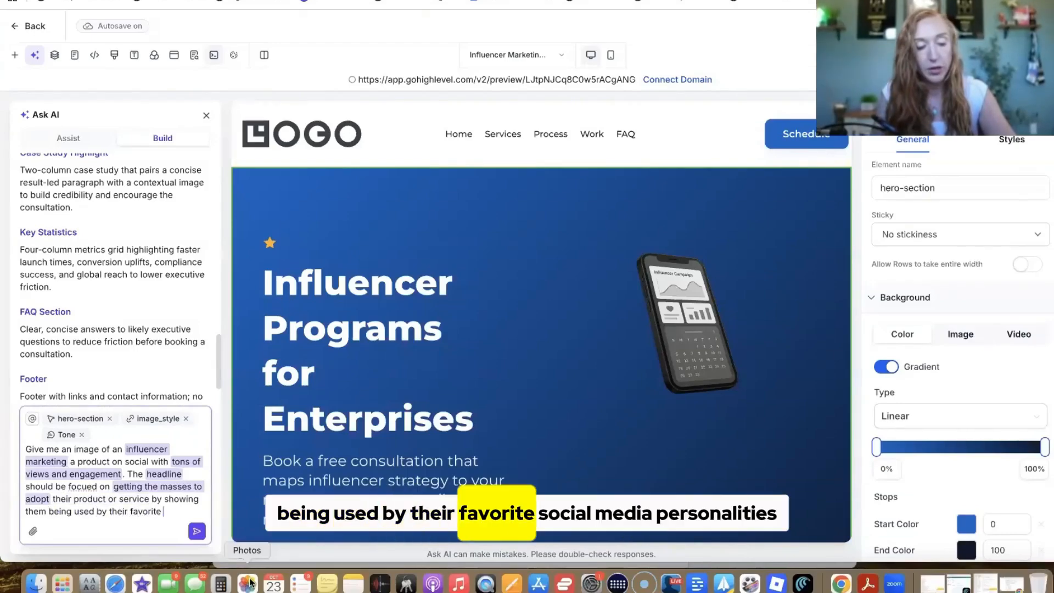
text(social media perso)
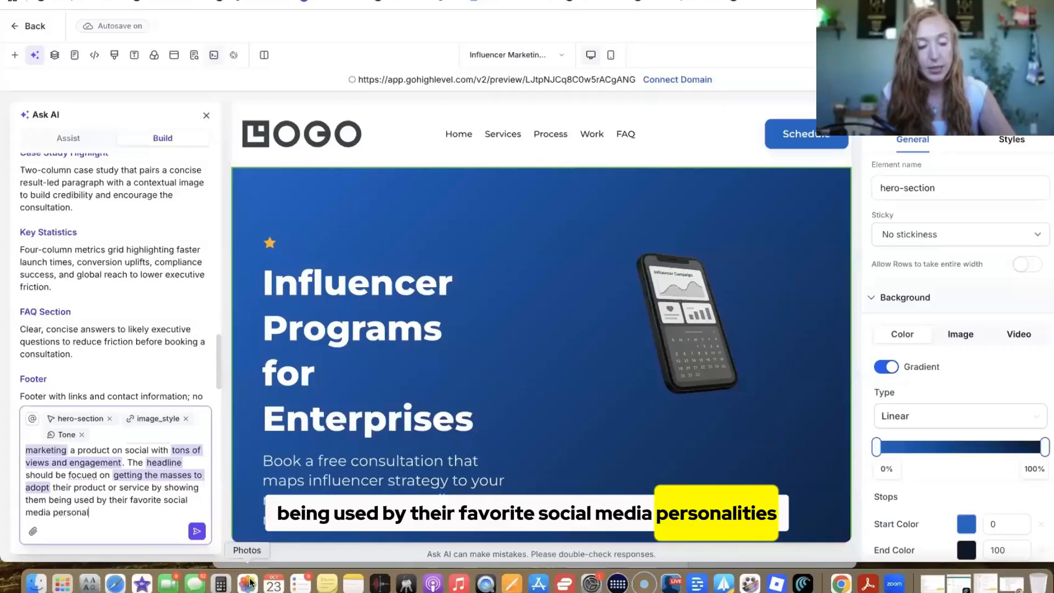
Finish the hero section prompt by asking for an upbeat and fun style, and submit it
text(nalities. I wan t)
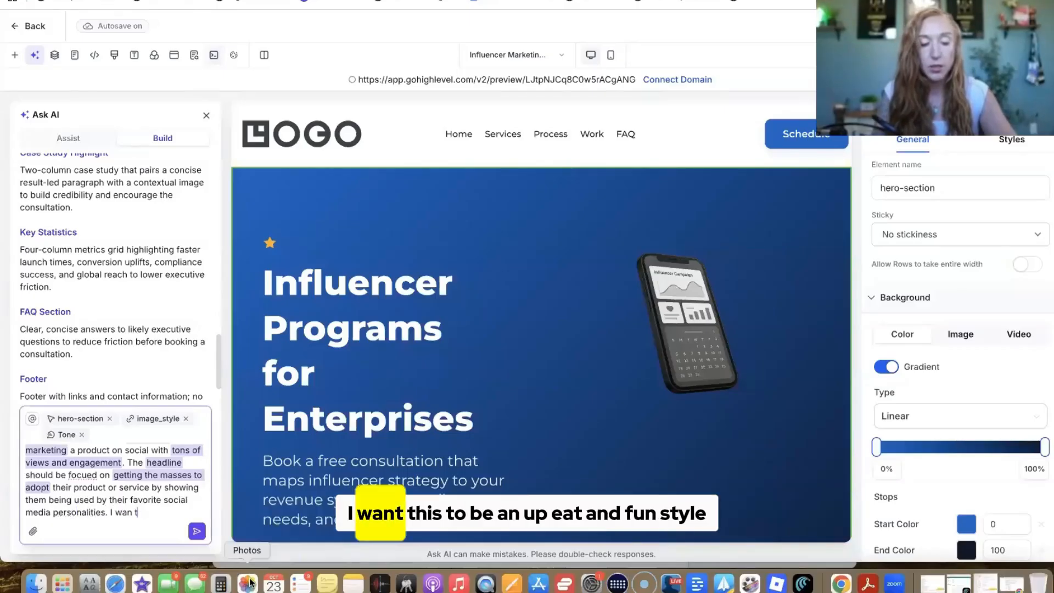
text( this to be a)
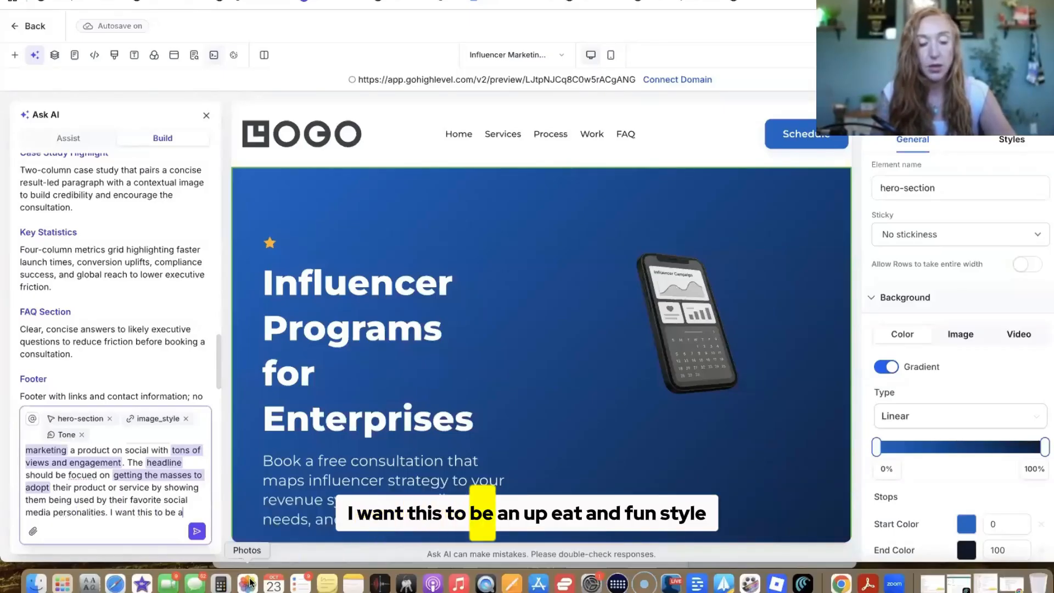
text(nd up)
key(BackSpace)
key(BackSpace)
key(BackSpace)
key(BackSpace)
text(u)
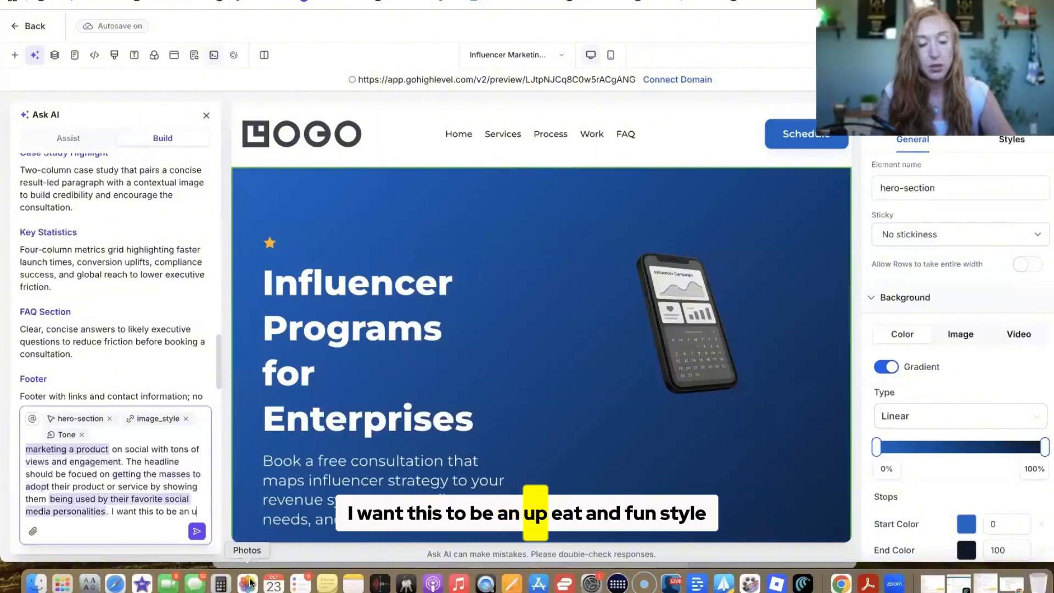
text(pbeat and fun style)
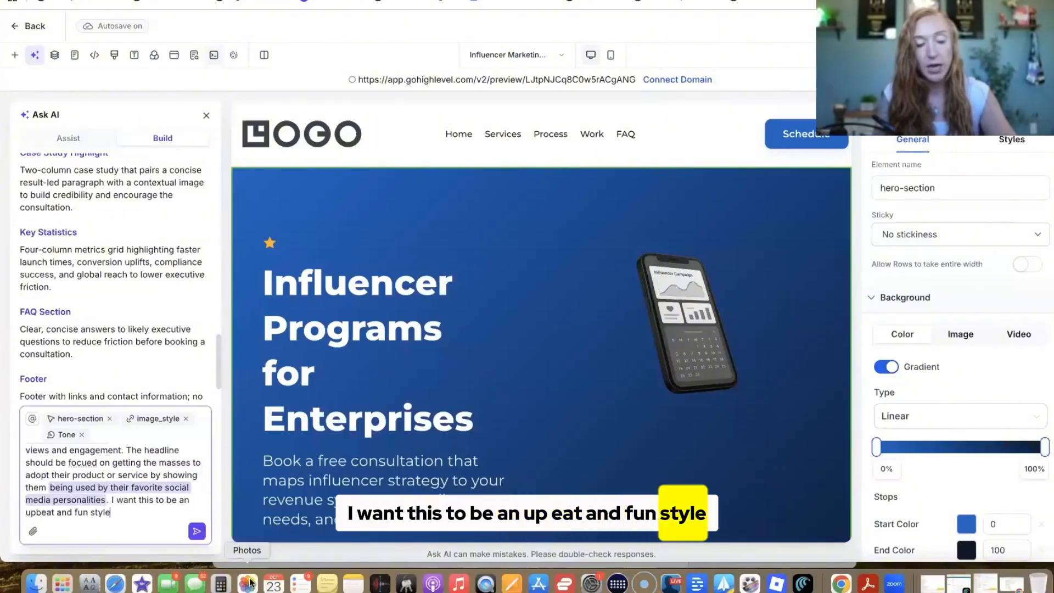
key(Return)
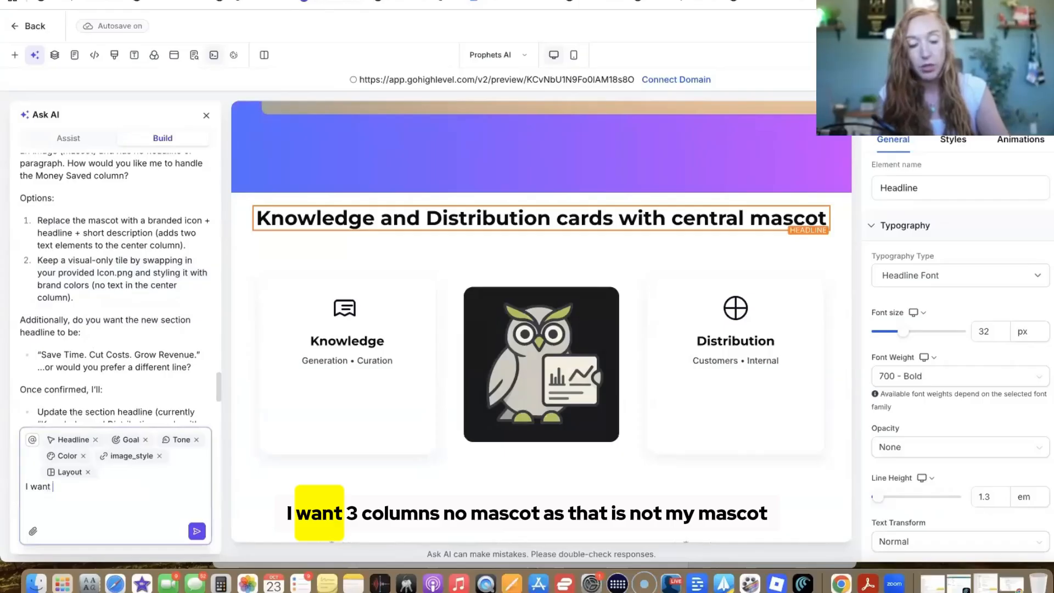
Reply to Ask AI on the Prophets AI page requesting 3 columns, no mascot, and an icon, headline and paragraph in each column, and submit it
text(3 columns, no )
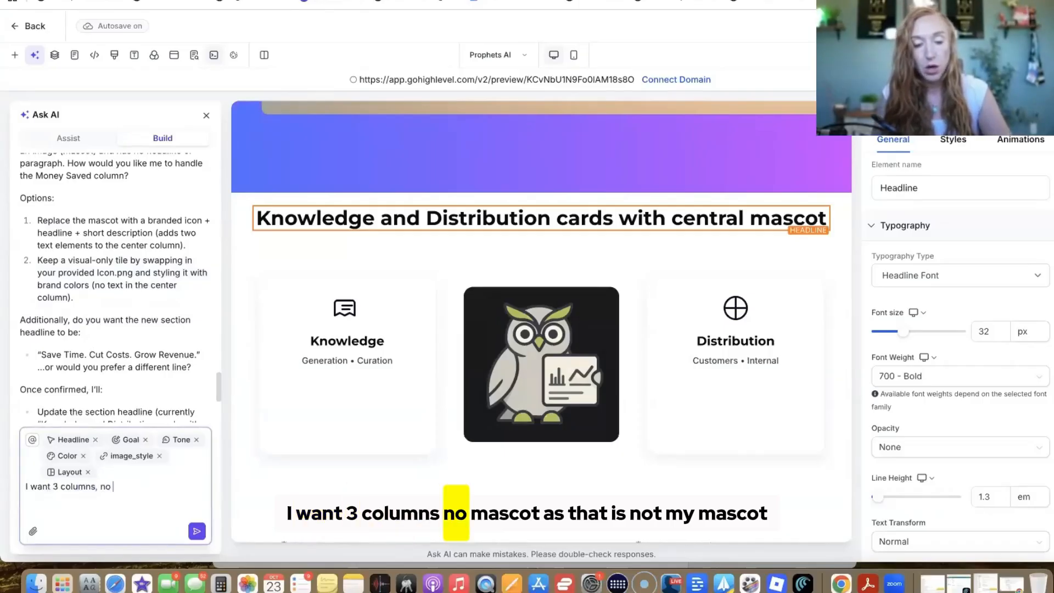
text(mascot as)
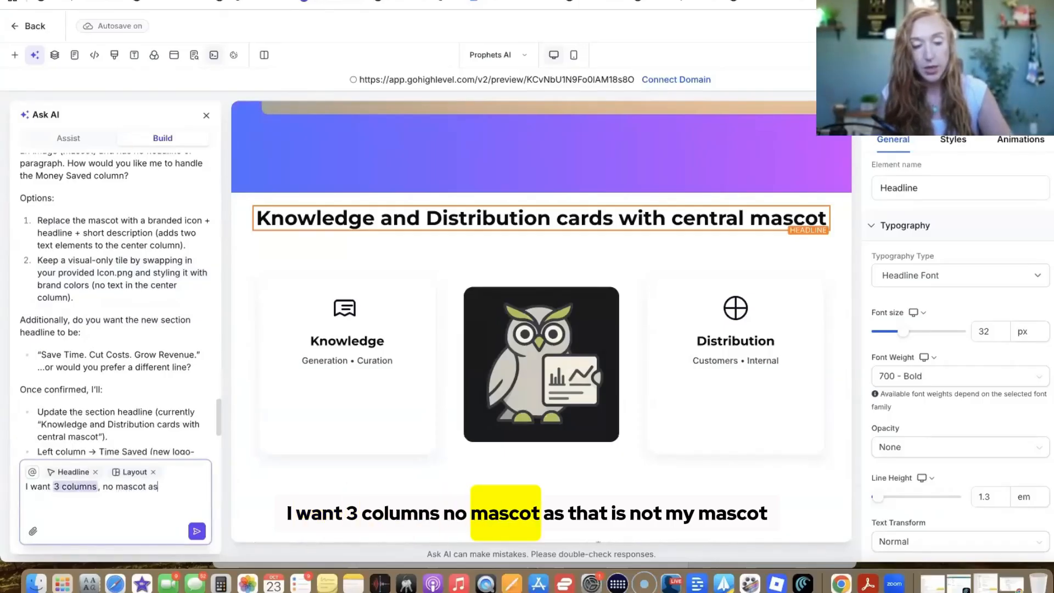
text( that is not )
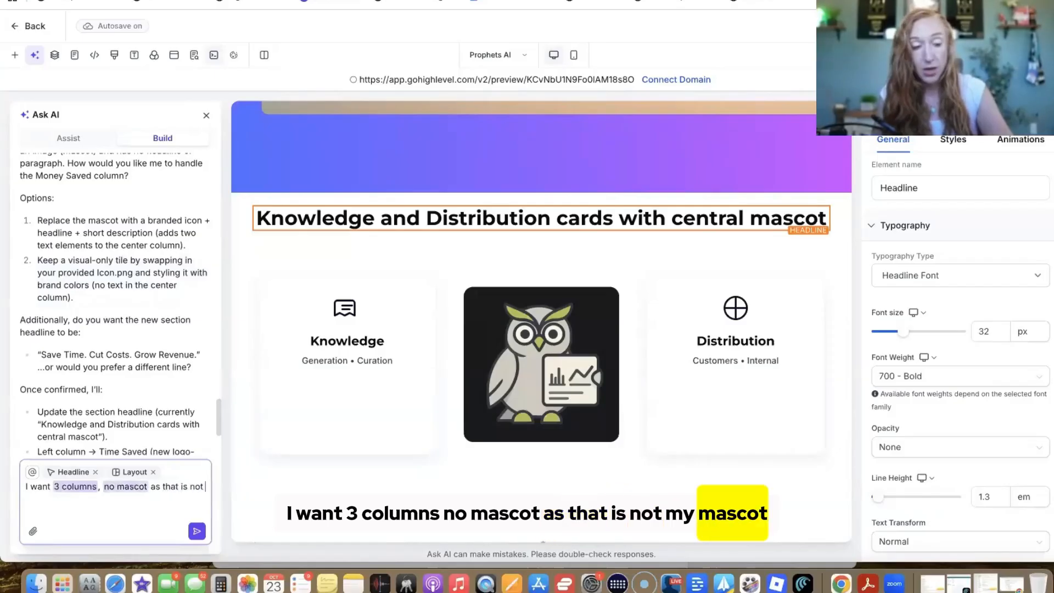
text(my mascot.)
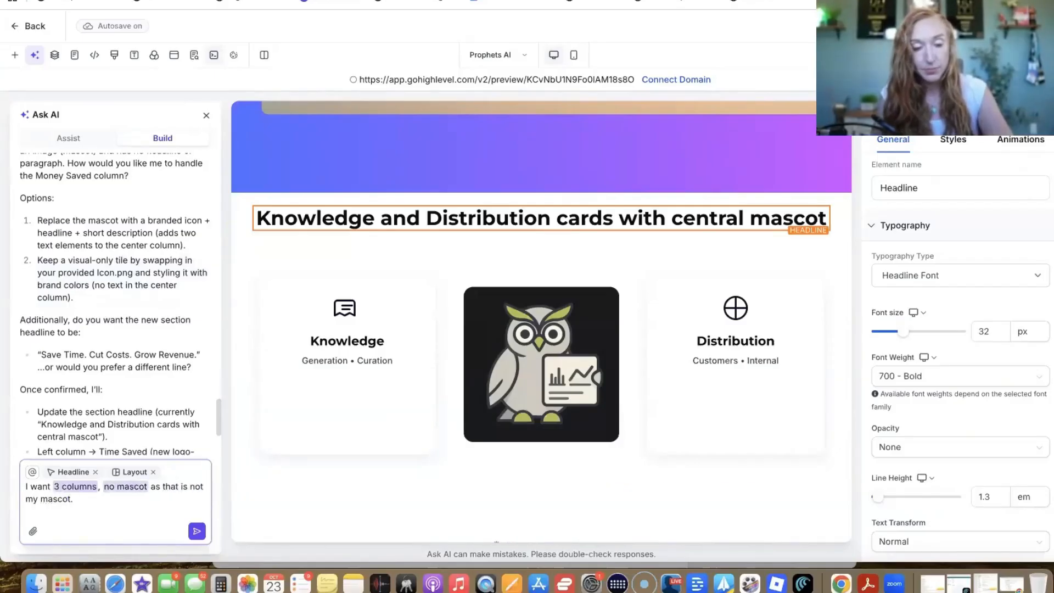
text( I want eac)
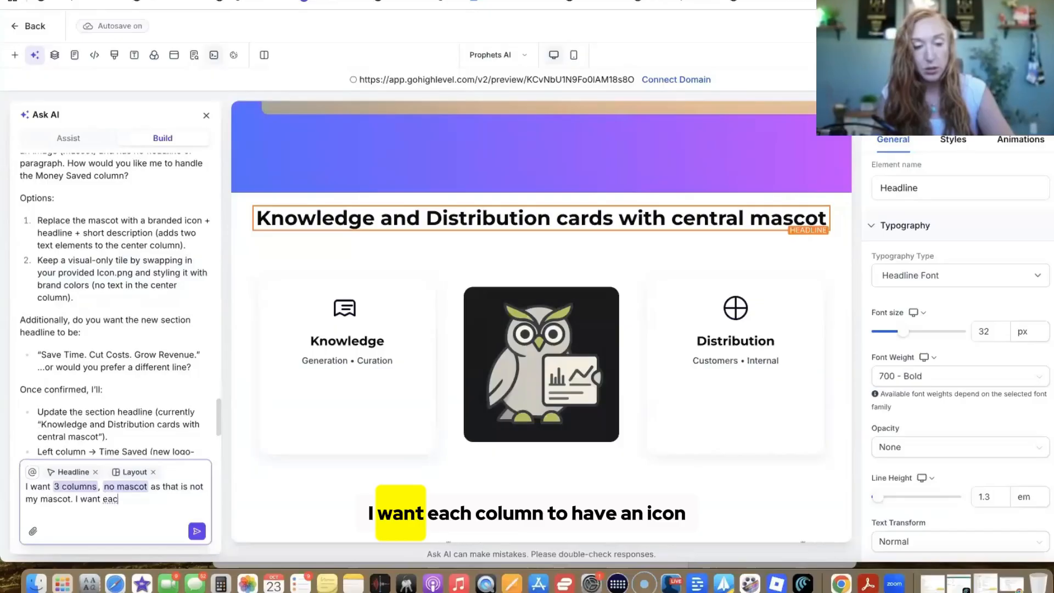
text(h column to have)
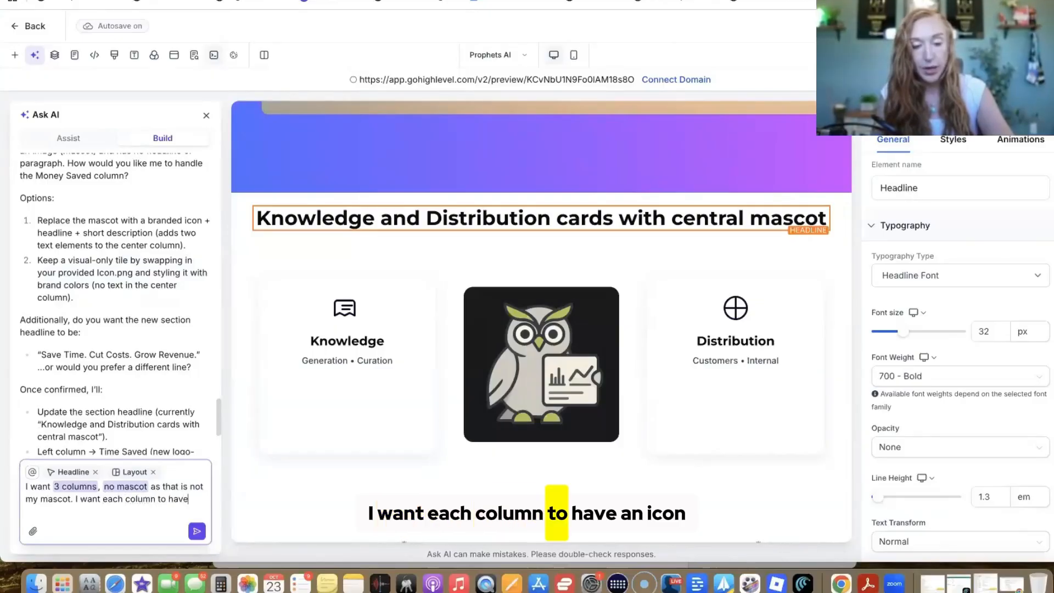
text( an icon, headline )
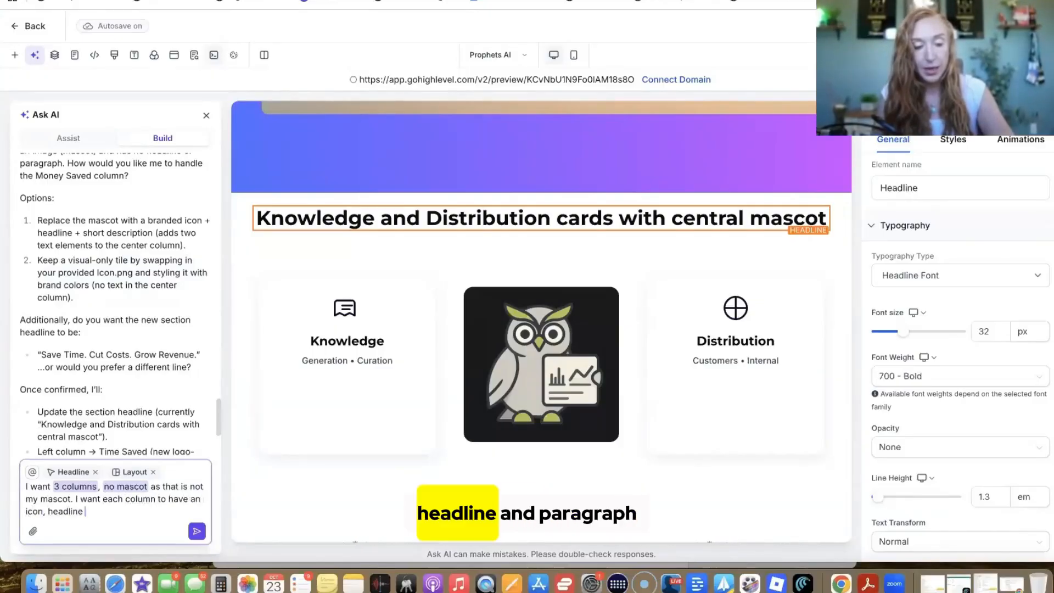
text(and paragraph)
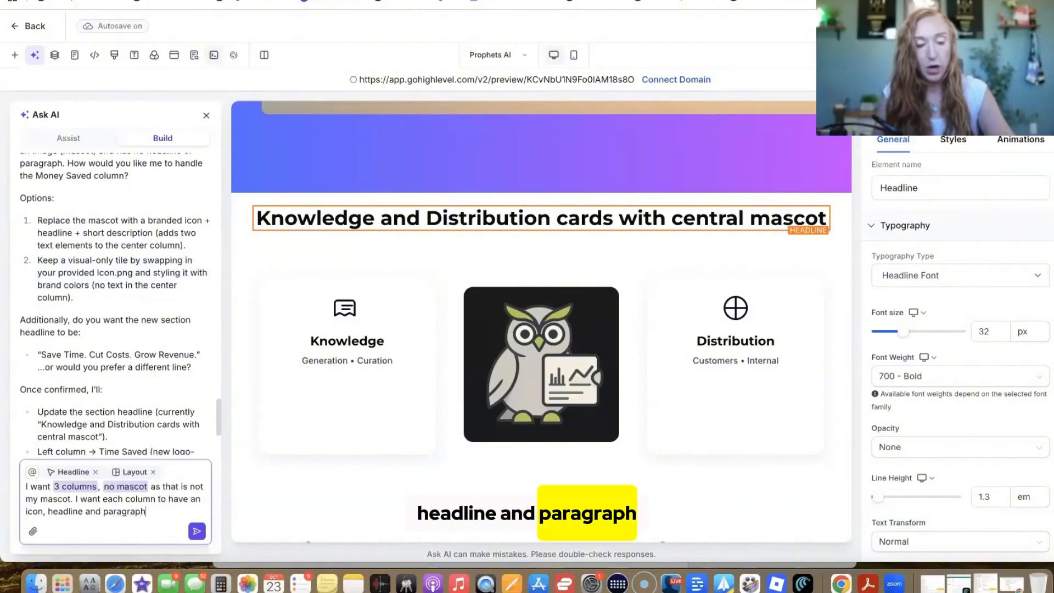
key(Return)
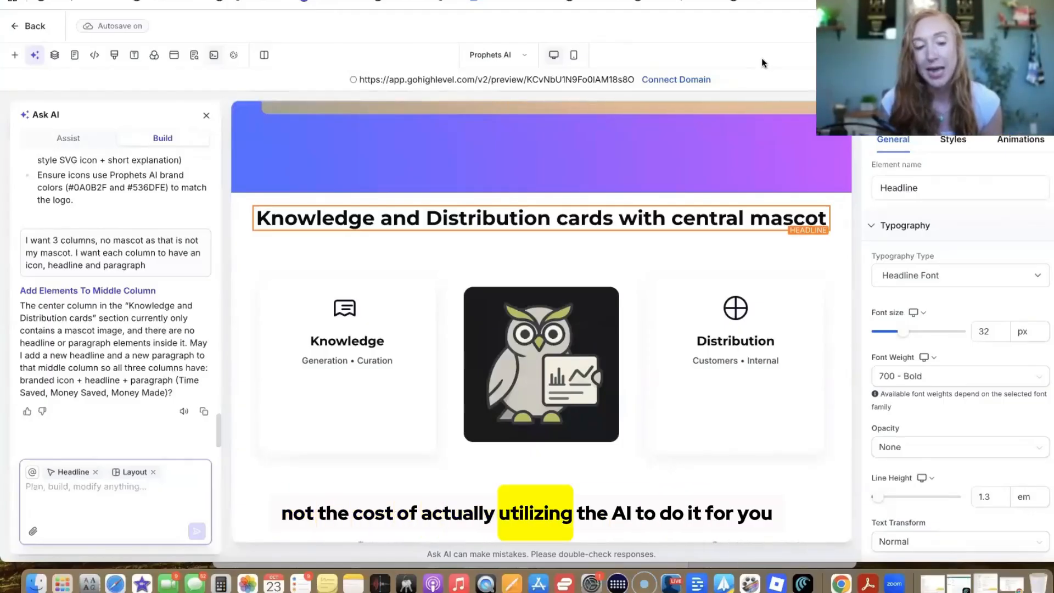
scroll(714, 183, down, 10)
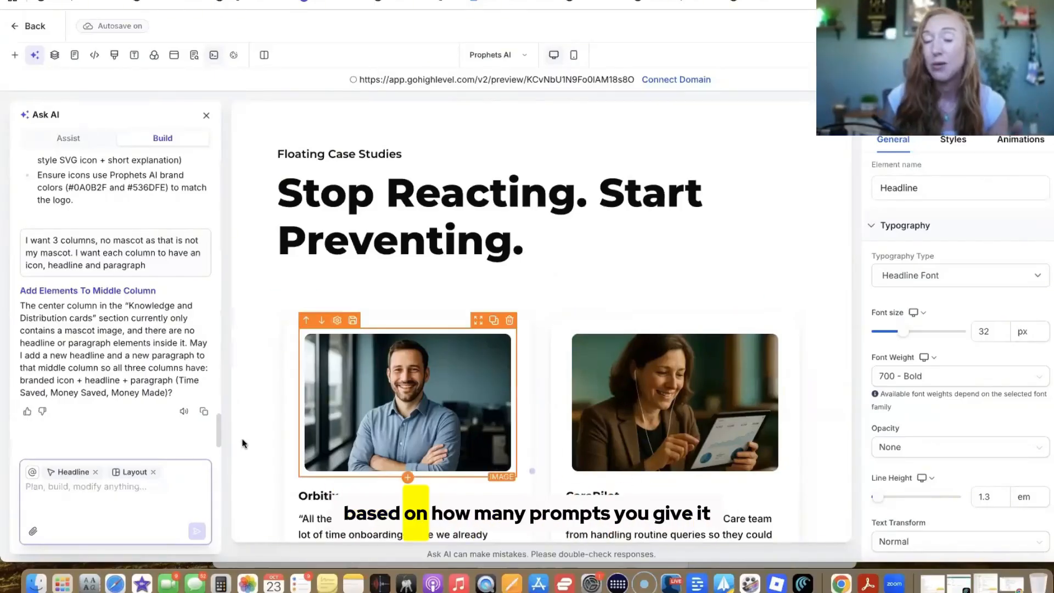
scroll(80, 430, up, 5)
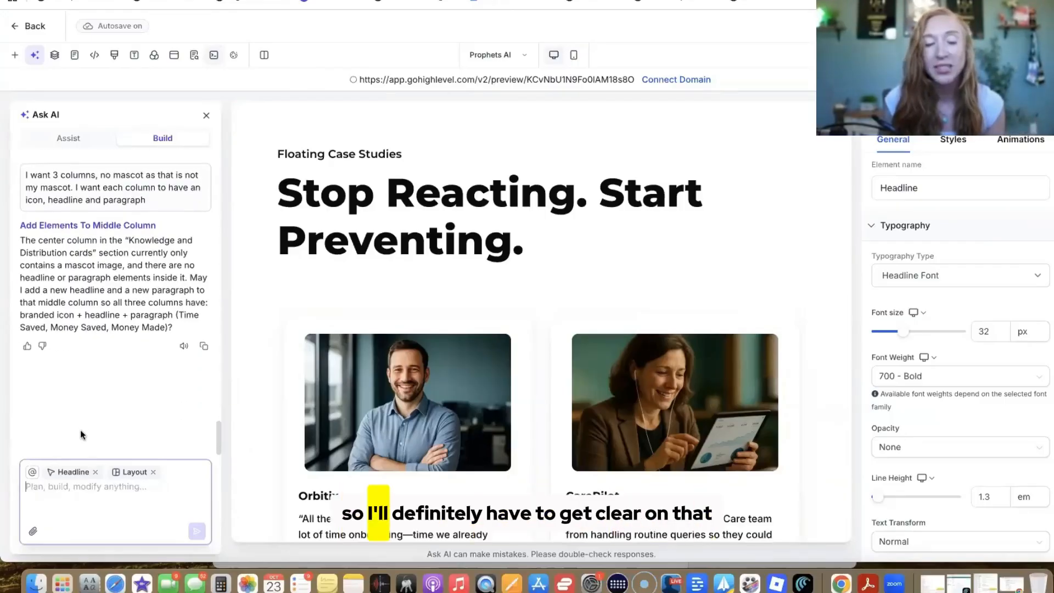
Read Ask AI's reply about adding a headline and paragraph to the middle column on the Prophets AI page
scroll(81, 430, down, 6)
scroll(80, 429, up, 6)
scroll(80, 429, down, 3)
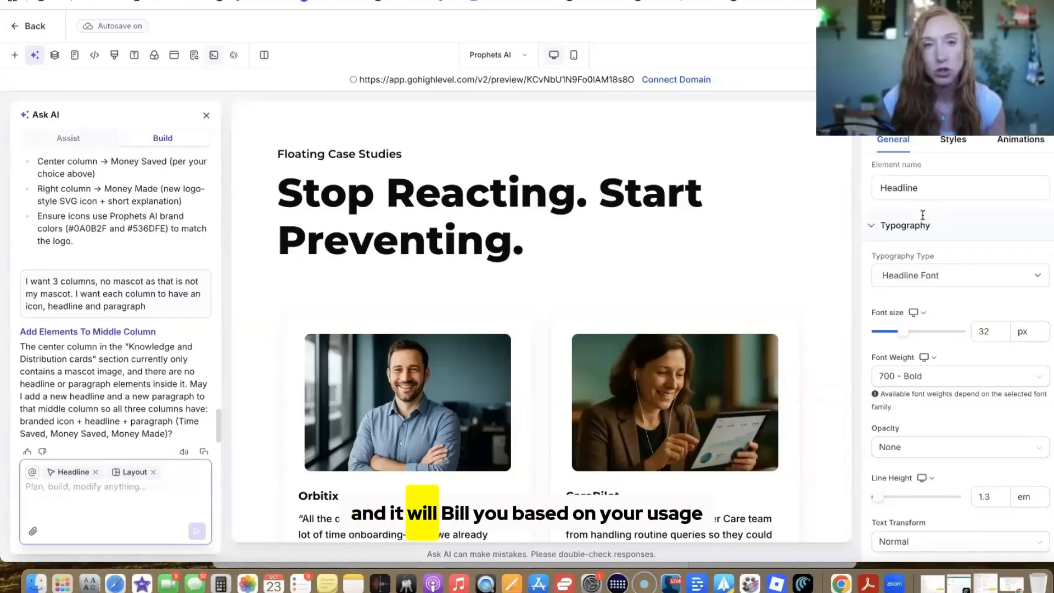
scroll(199, 431, down, 2)
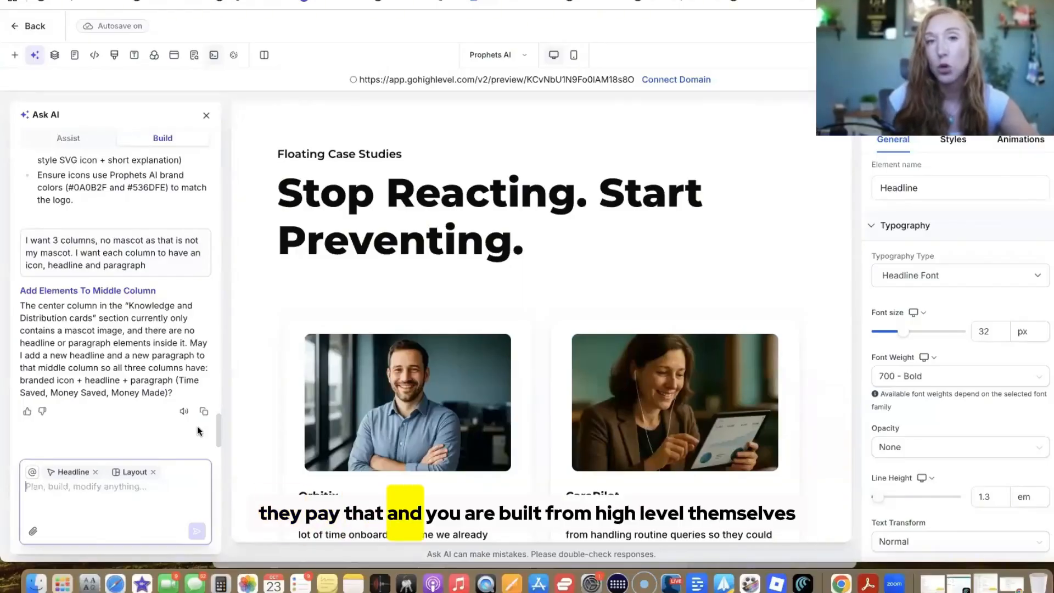
scroll(137, 369, up, 3)
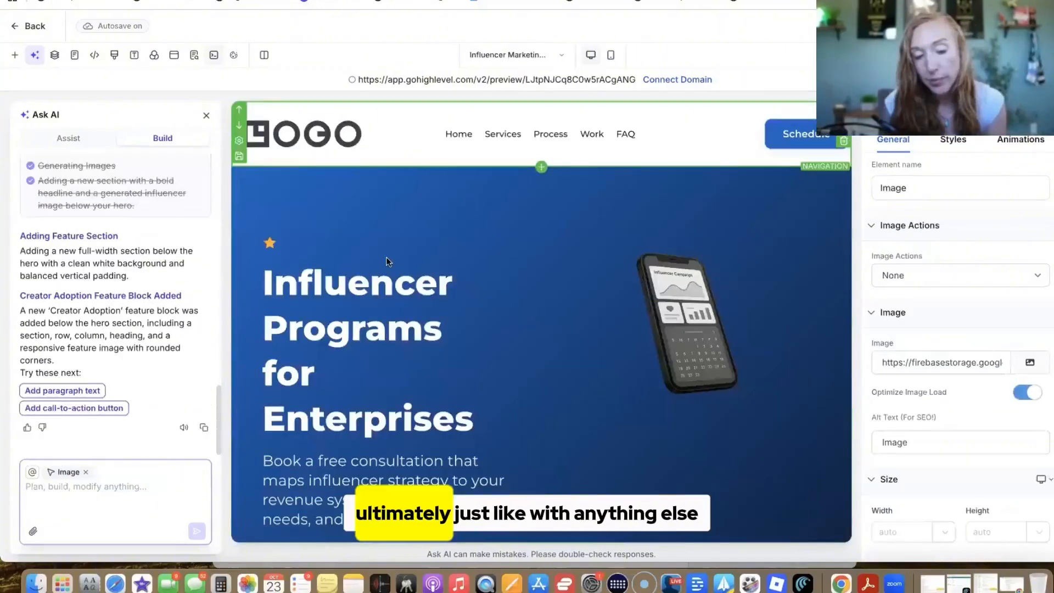
Review the influencer marketing page's hero section and the generated headline and image section beneath it, down to the brand logos
scroll(396, 264, down, 3)
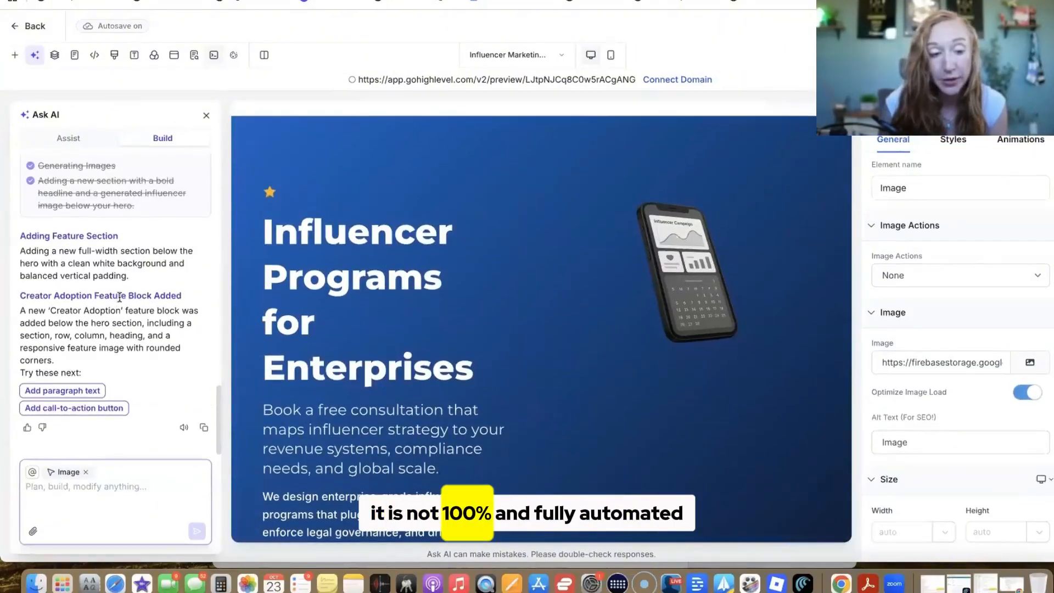
scroll(119, 297, up, 2)
scroll(120, 297, up, 3)
scroll(370, 348, down, 9)
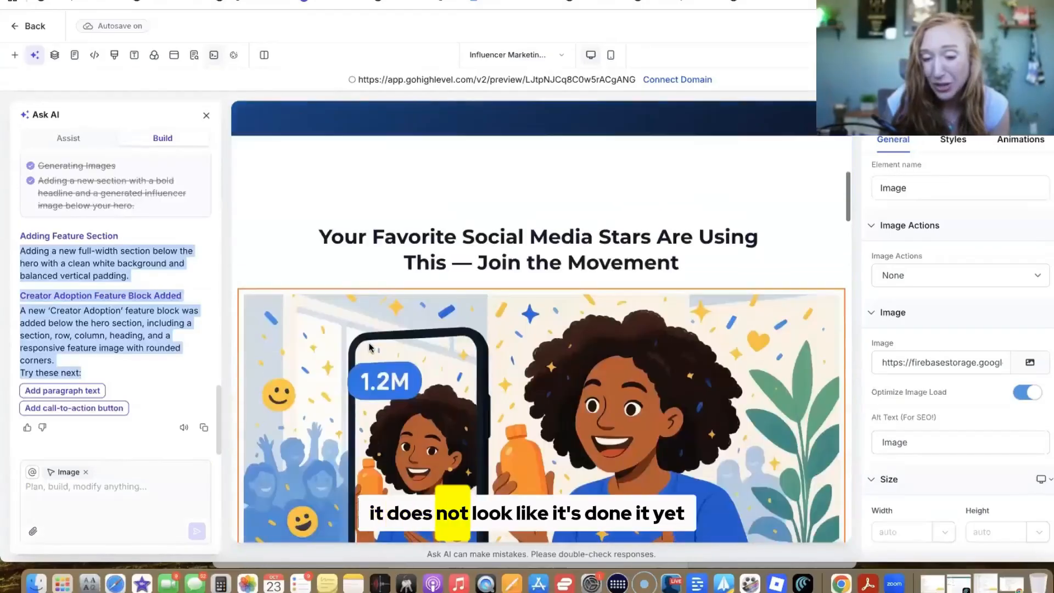
scroll(369, 348, down, 3)
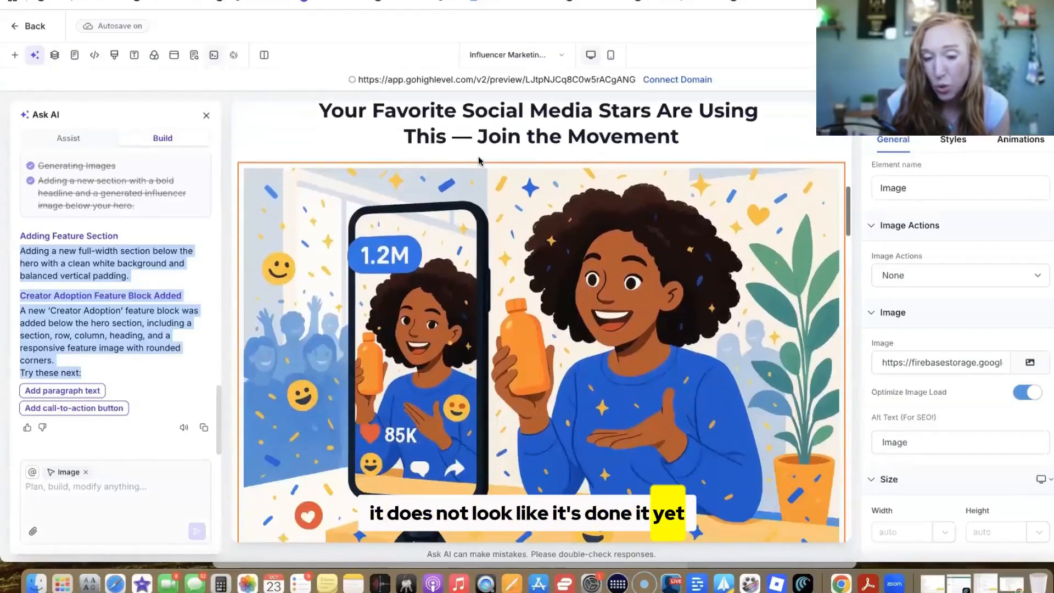
scroll(504, 203, down, 5)
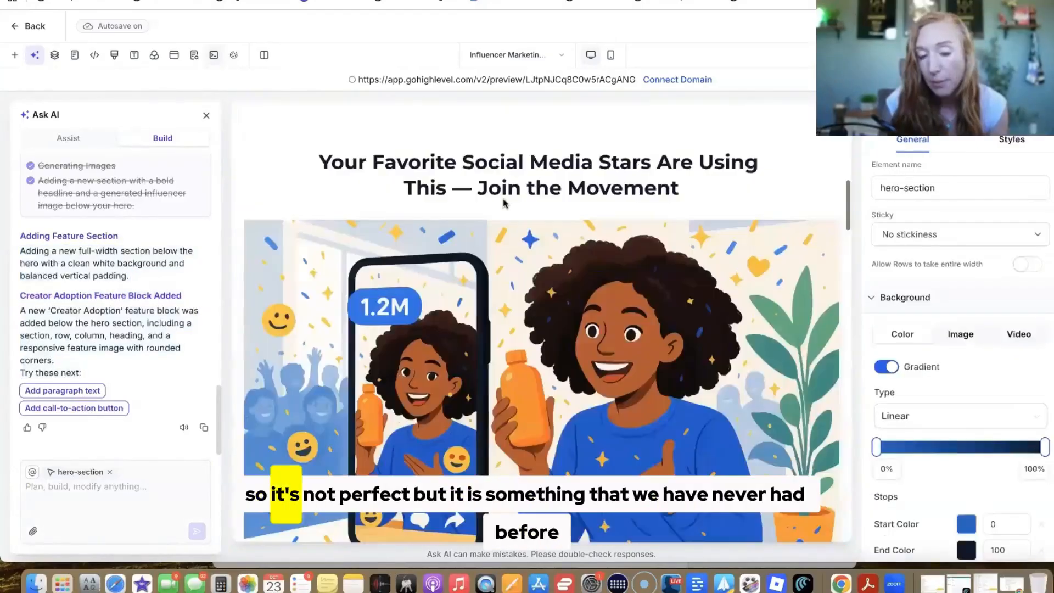
scroll(469, 280, down, 2)
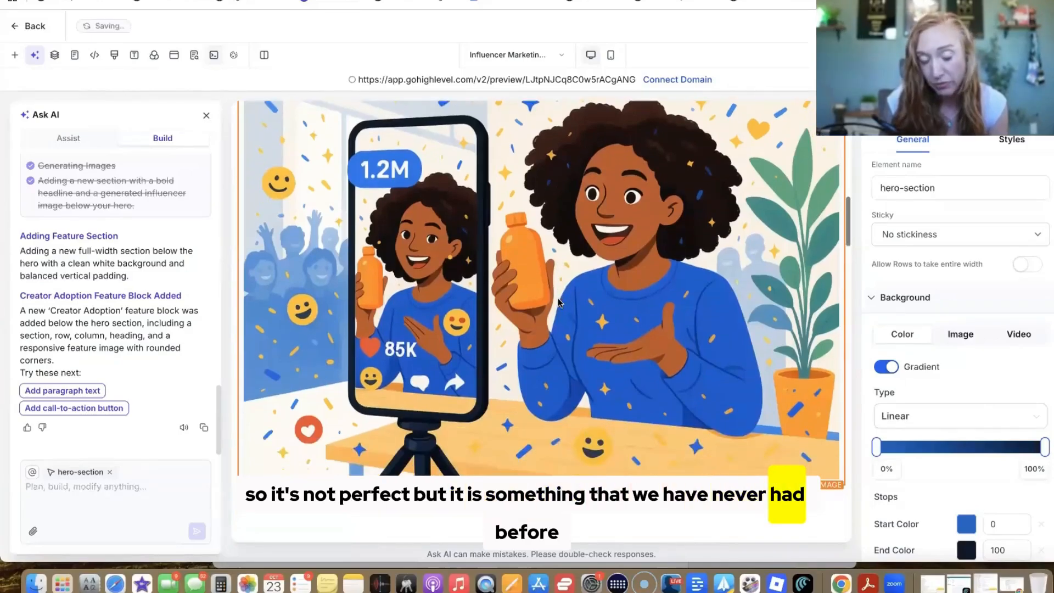
scroll(557, 298, down, 1)
scroll(559, 301, up, 2)
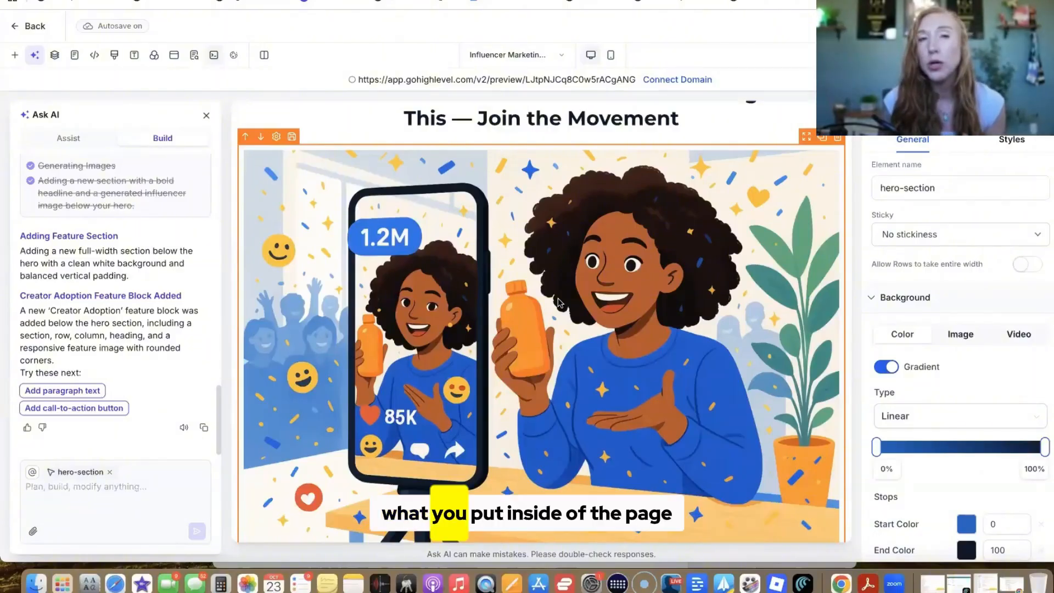
scroll(603, 187, down, 5)
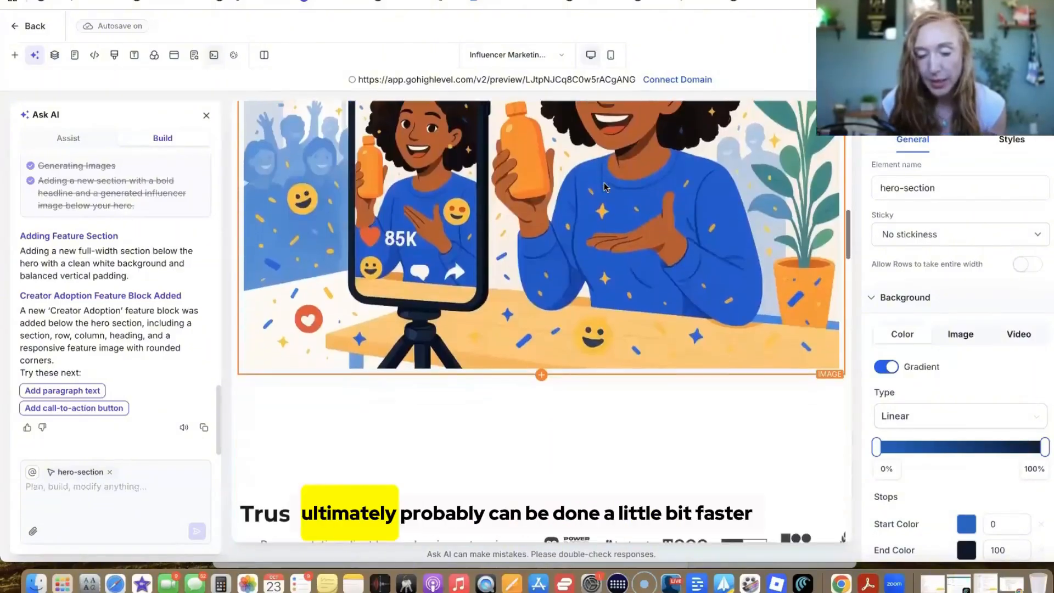
scroll(604, 188, down, 2)
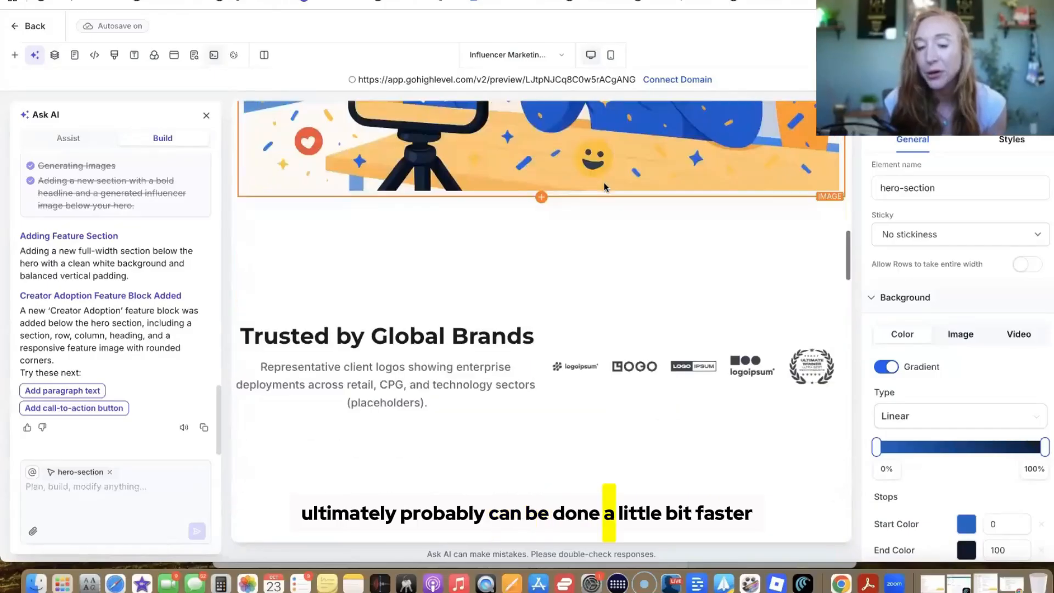
scroll(584, 219, up, 7)
scroll(585, 218, up, 8)
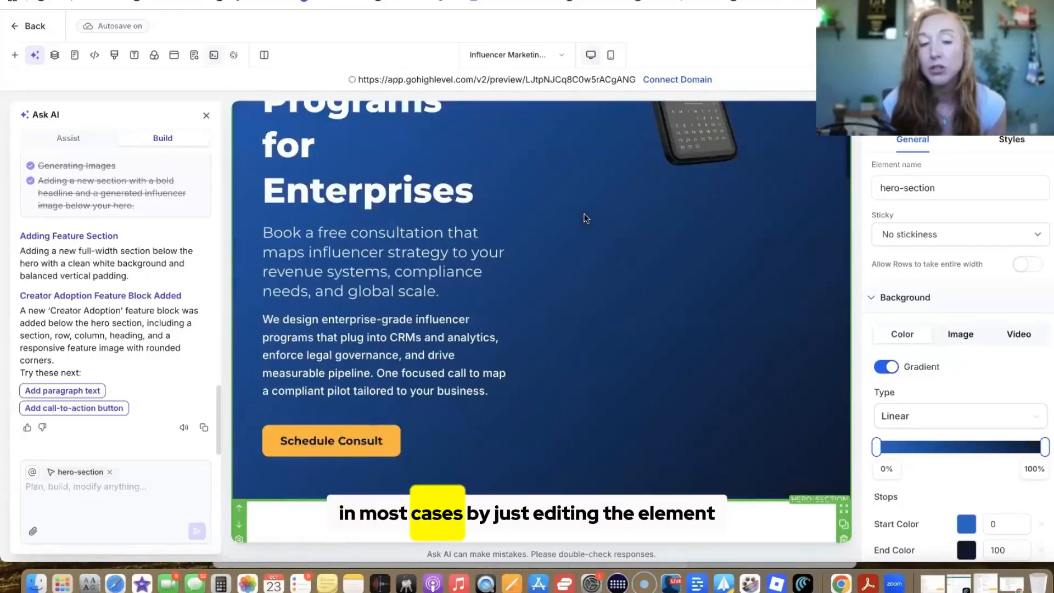
Select the entire hero headline text on the influencer marketing page
click(346, 291)
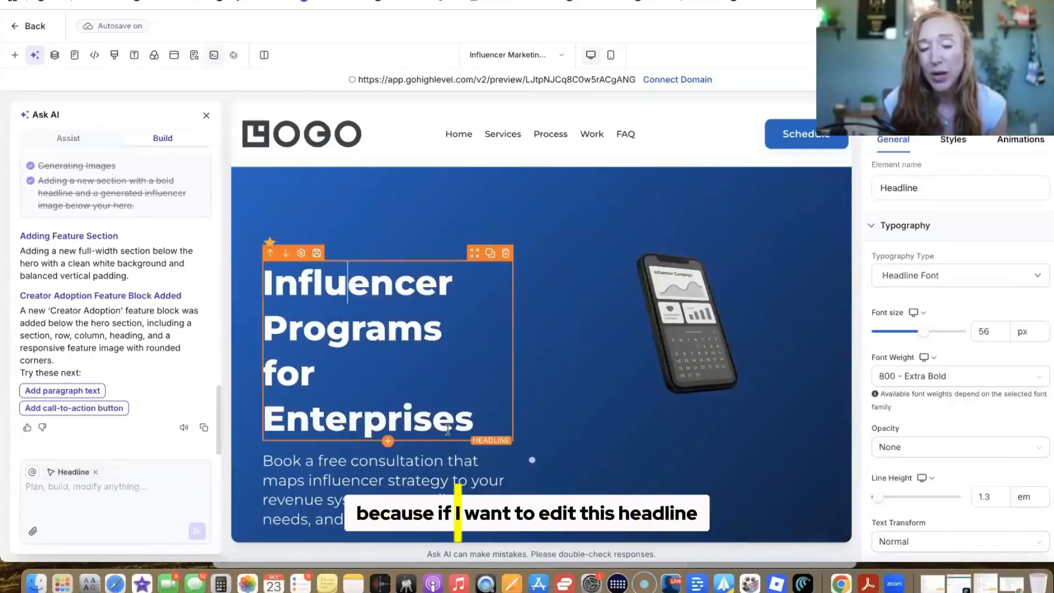
key(super+a)
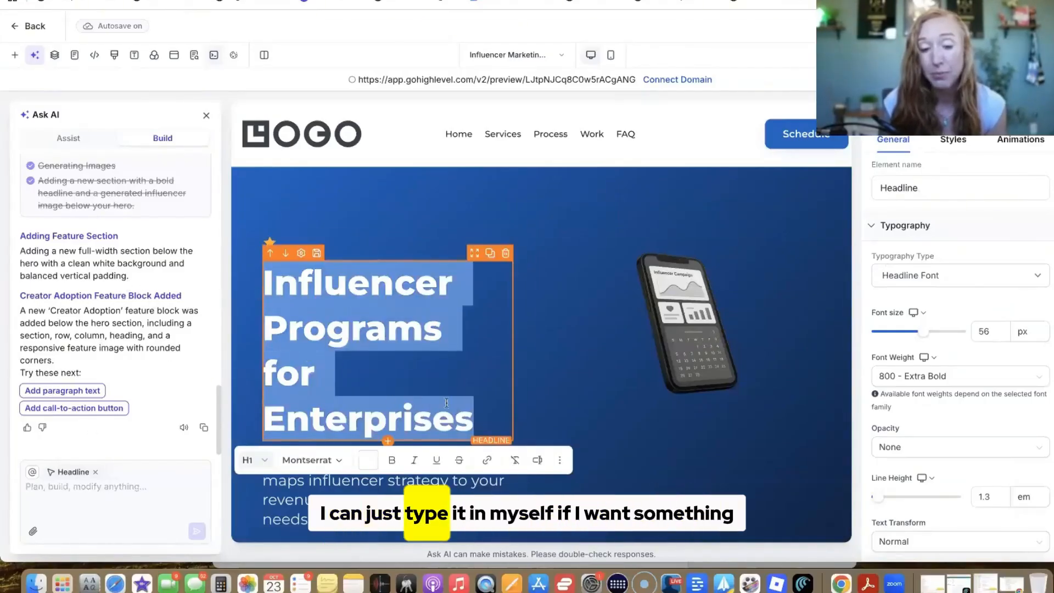
scroll(686, 313, down, 2)
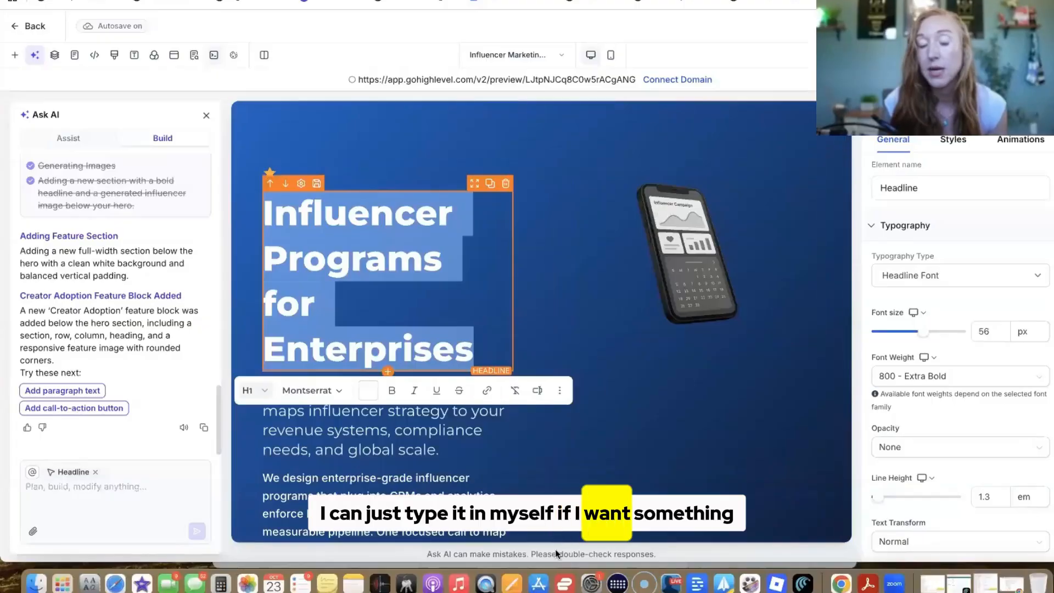
scroll(667, 483, down, 1)
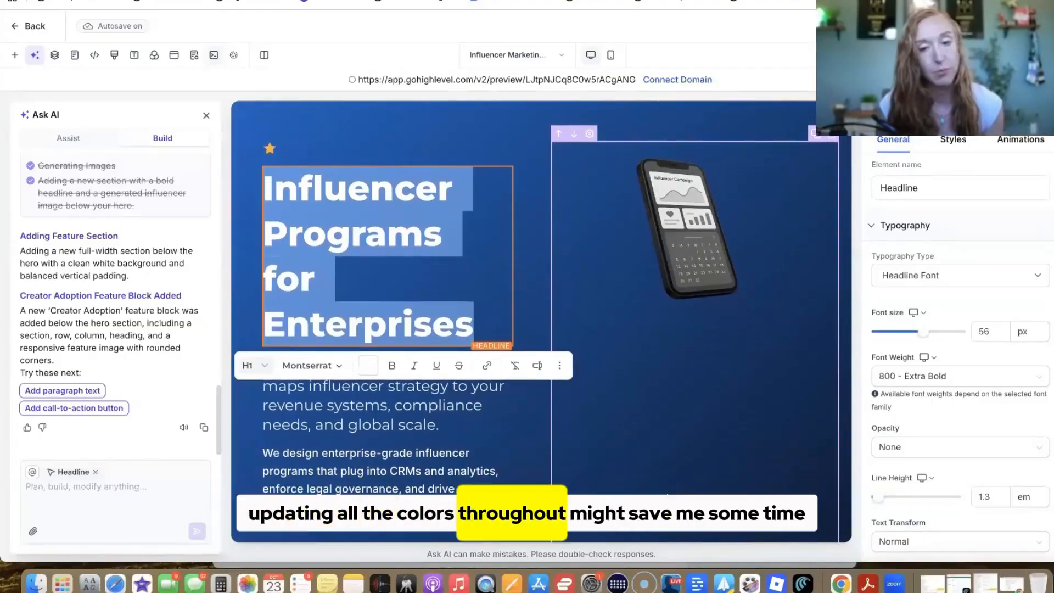
scroll(667, 483, down, 5)
scroll(610, 409, down, 5)
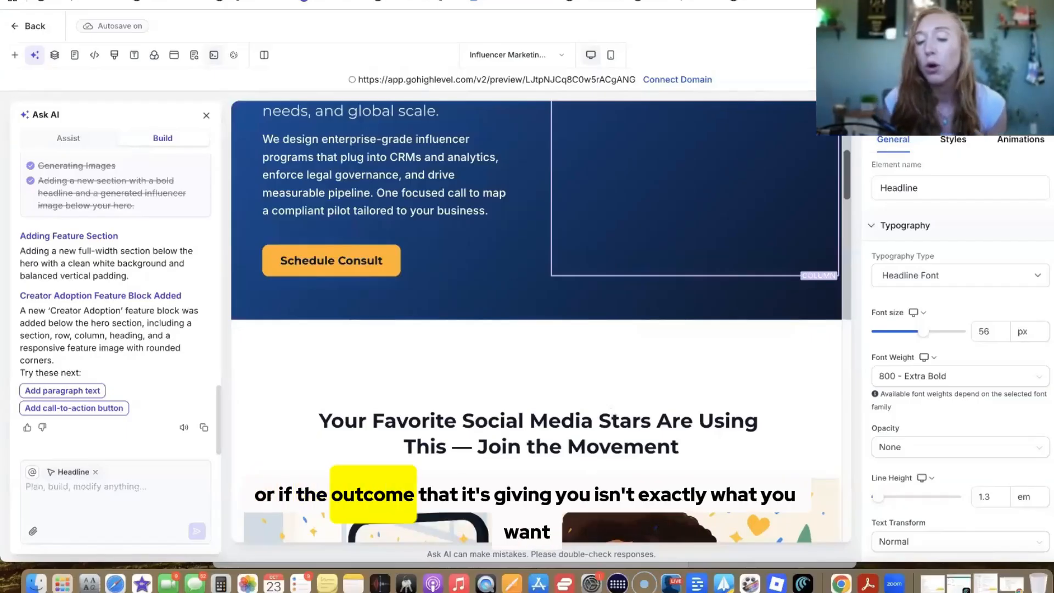
scroll(543, 301, down, 5)
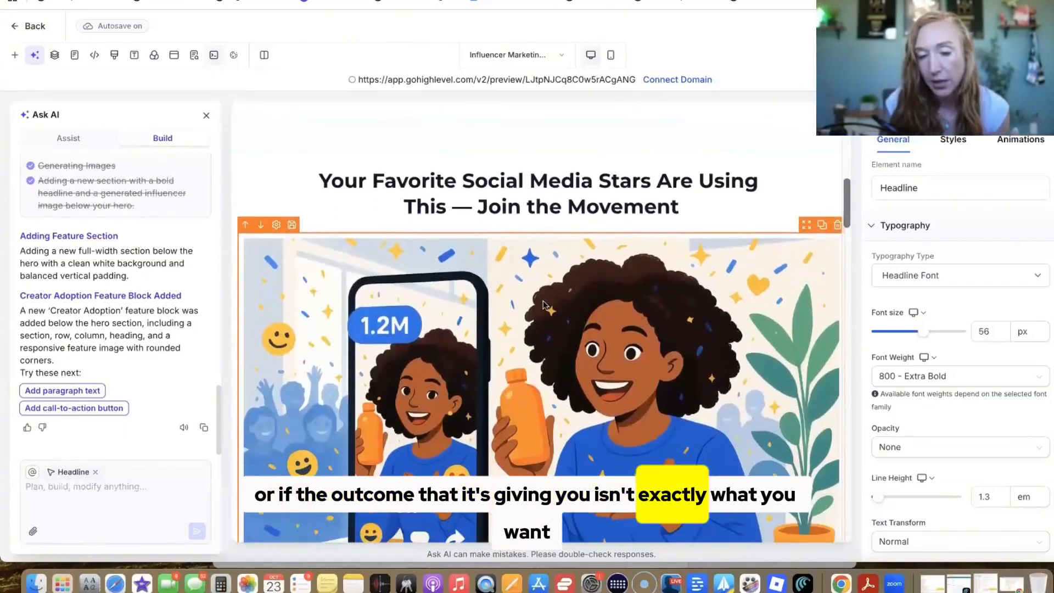
scroll(521, 307, up, 10)
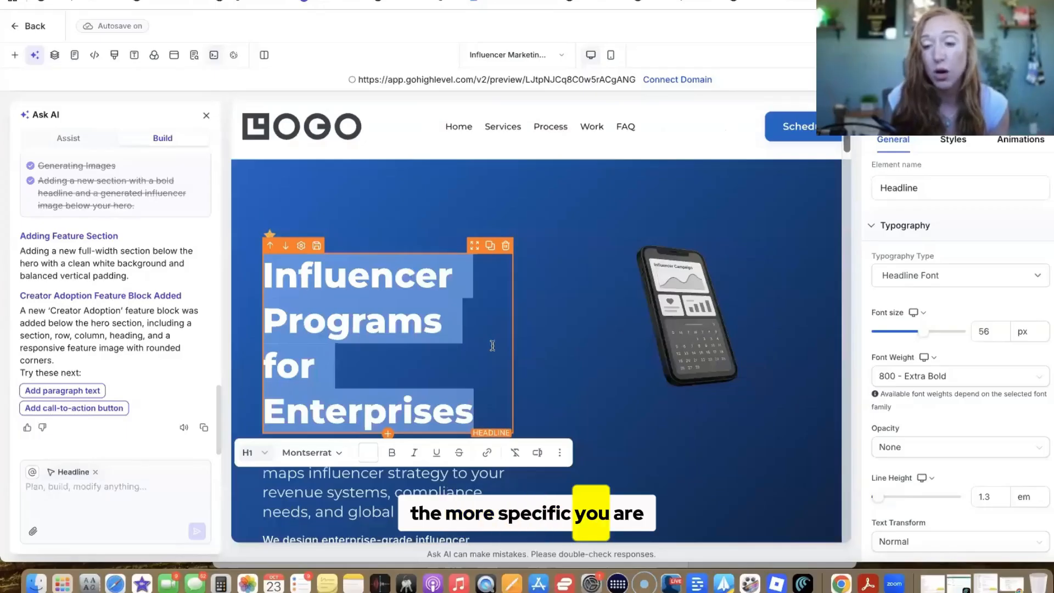
scroll(597, 285, down, 7)
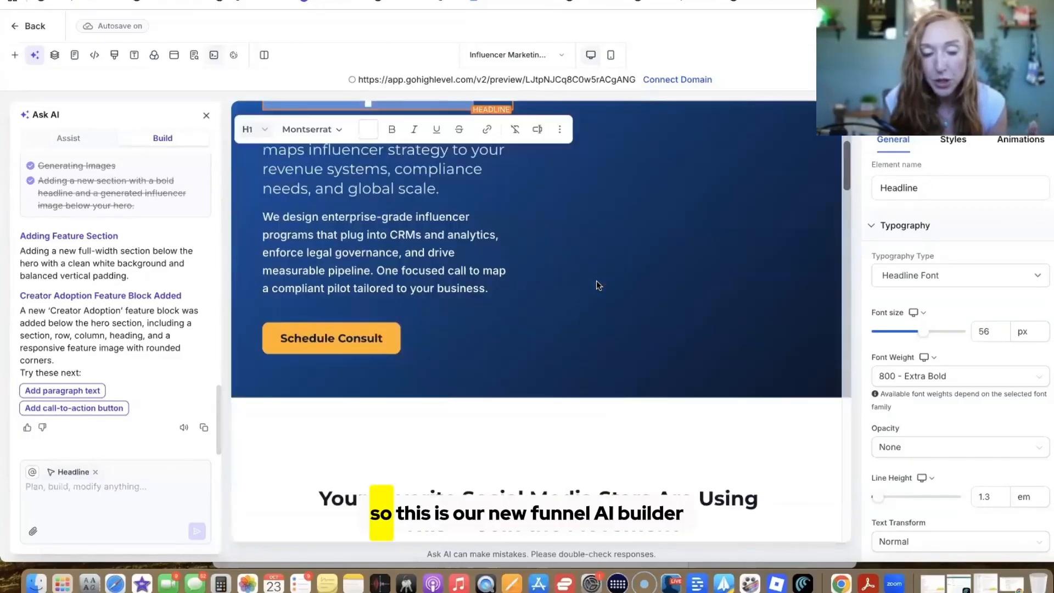
scroll(322, 112, down, 1)
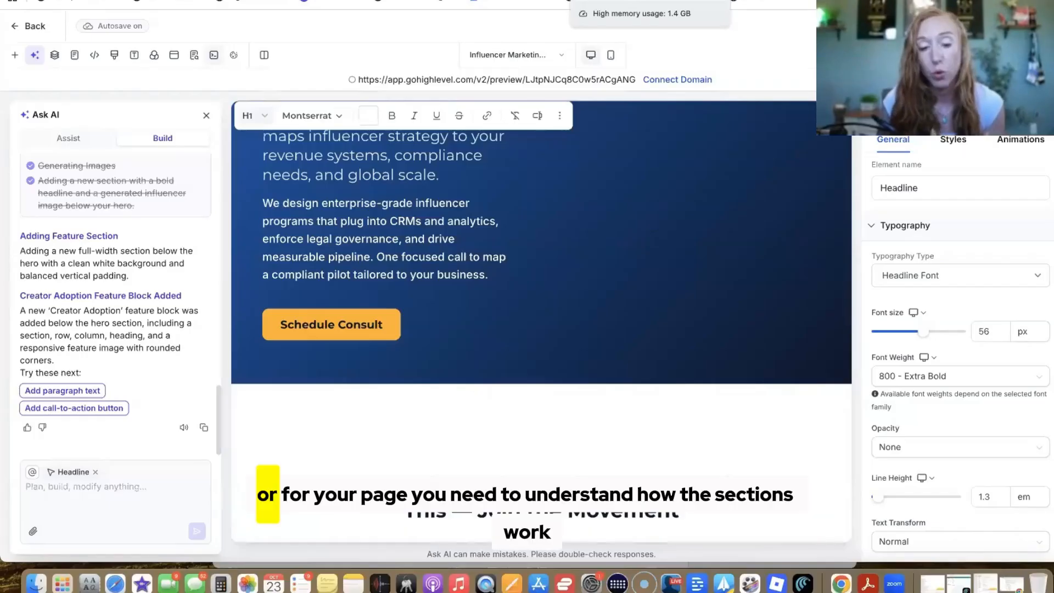
Select the hero's smartphone image, its row and the headline element in turn to inspect each one's settings
scroll(607, 159, up, 5)
click(593, 250)
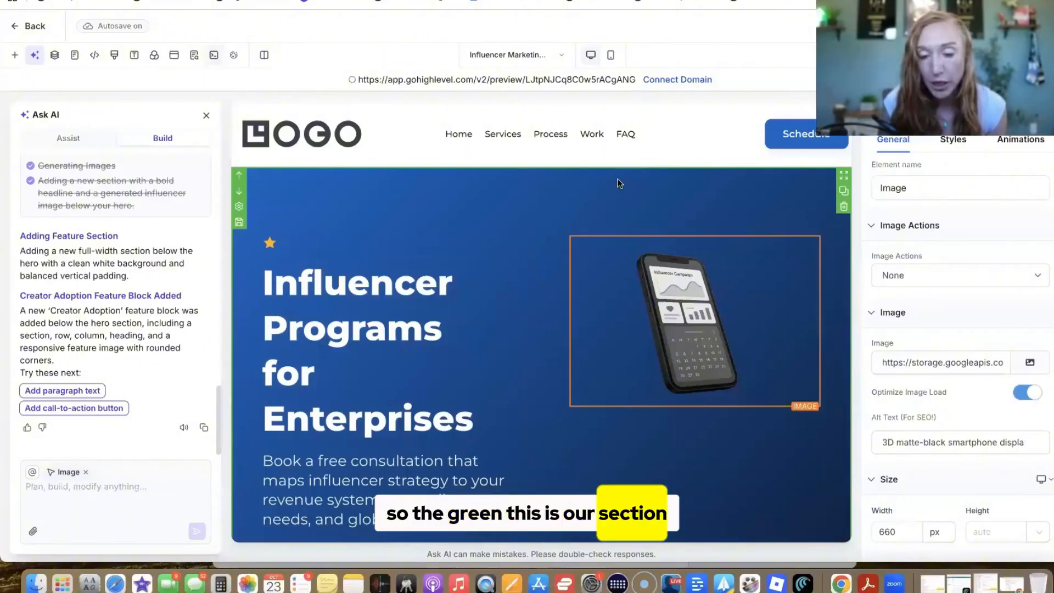
click(547, 238)
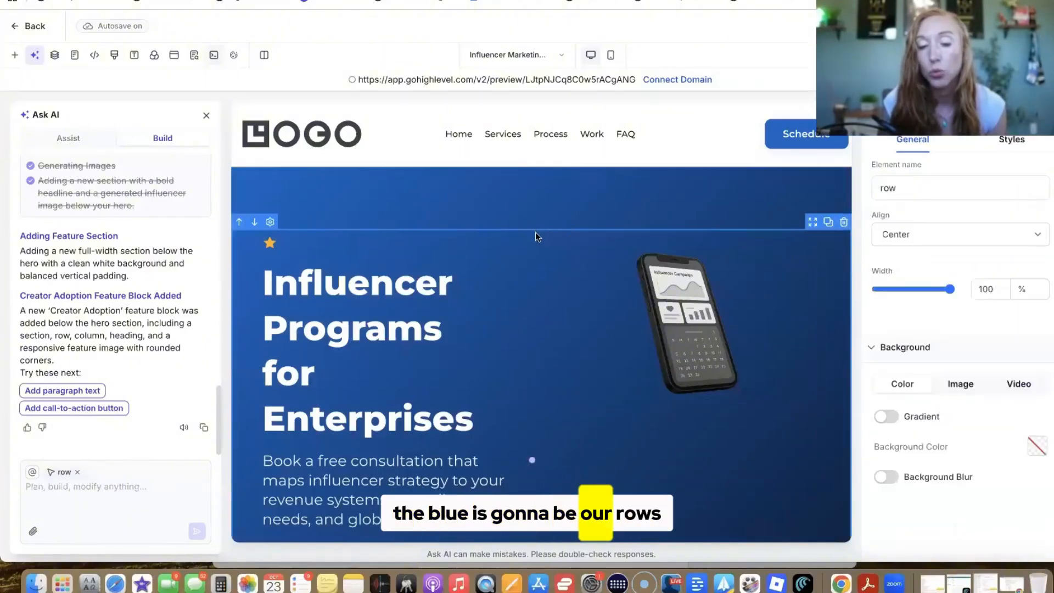
click(665, 288)
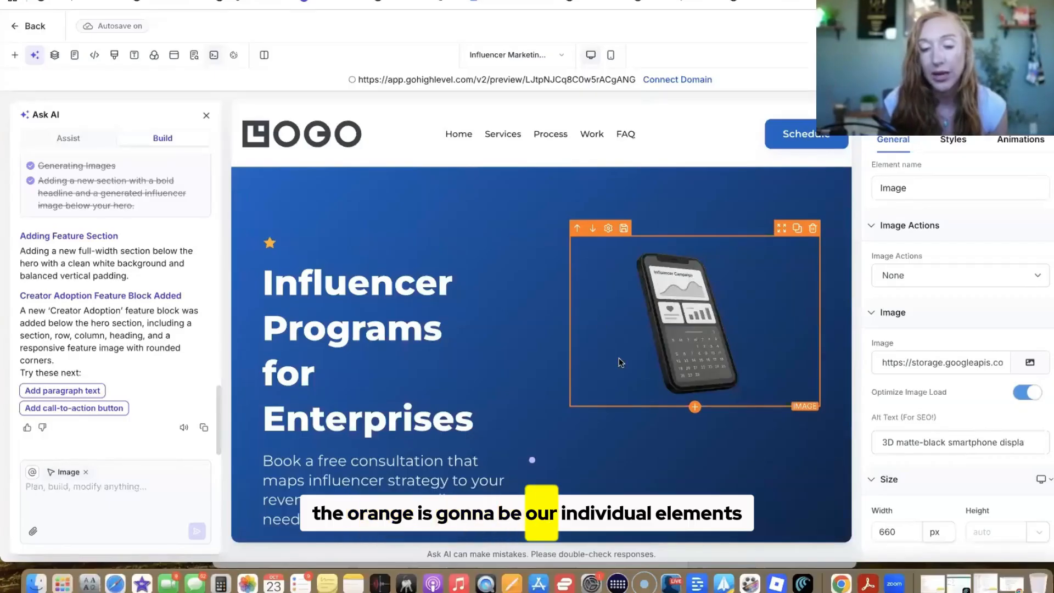
click(552, 236)
click(536, 241)
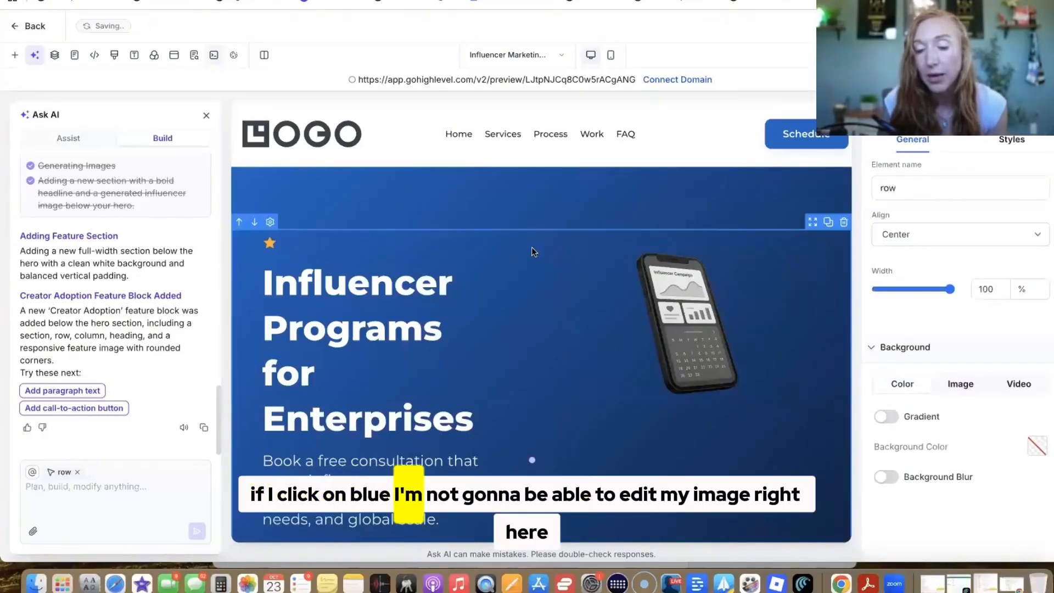
click(637, 302)
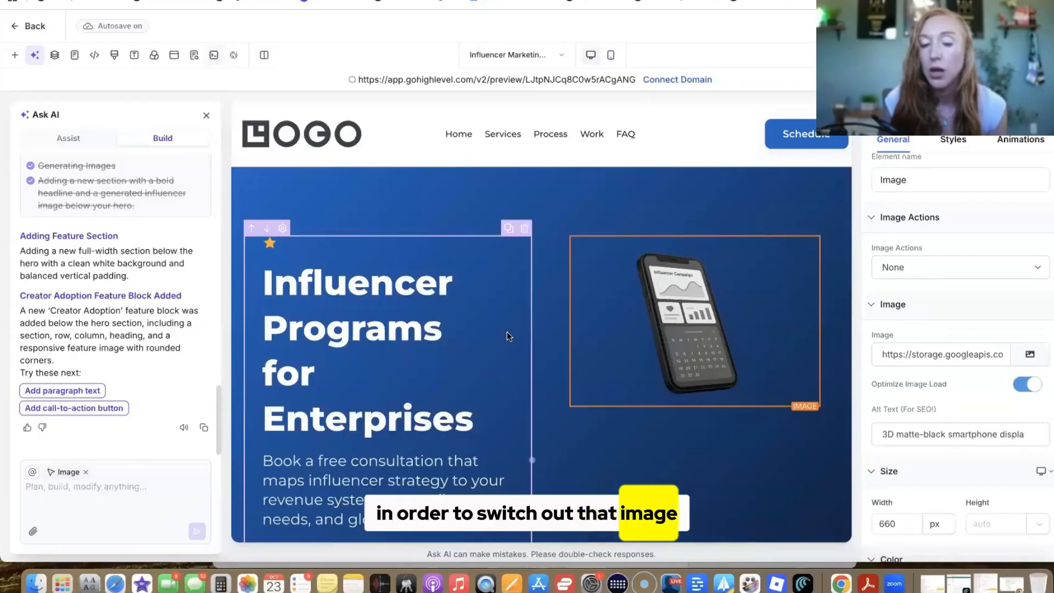
click(353, 315)
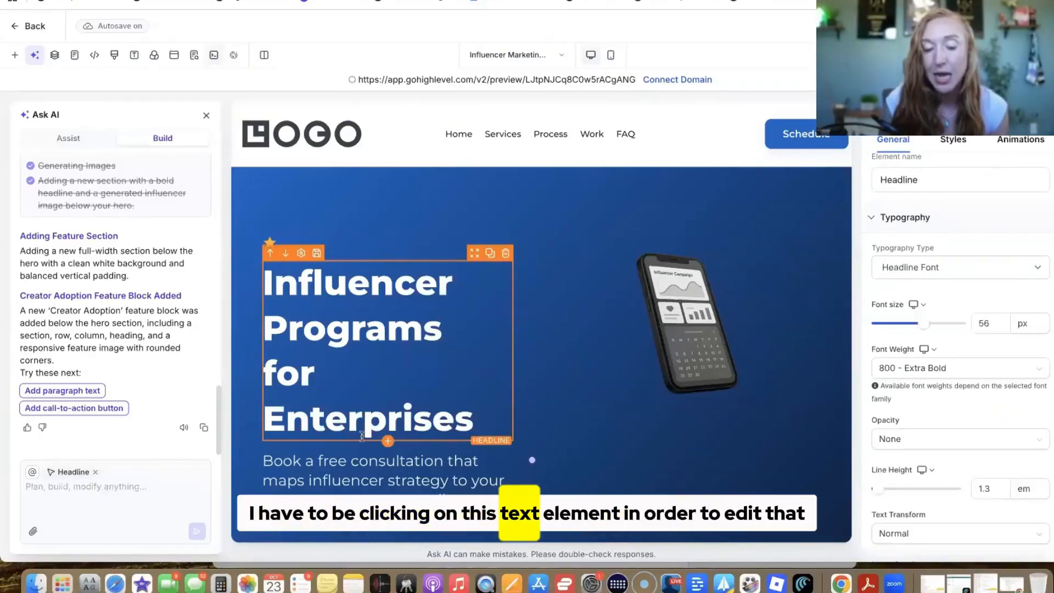
Go back to the Funnels list and create a new funnel using the Funnel AI option
scroll(403, 363, down, 3)
scroll(402, 364, down, 7)
click(194, 55)
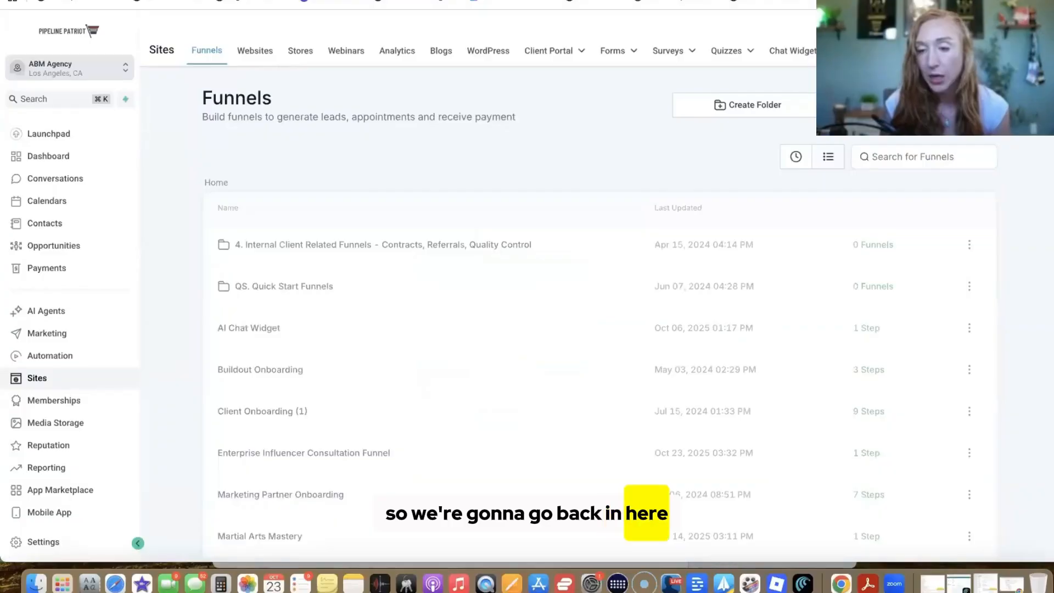
click(903, 105)
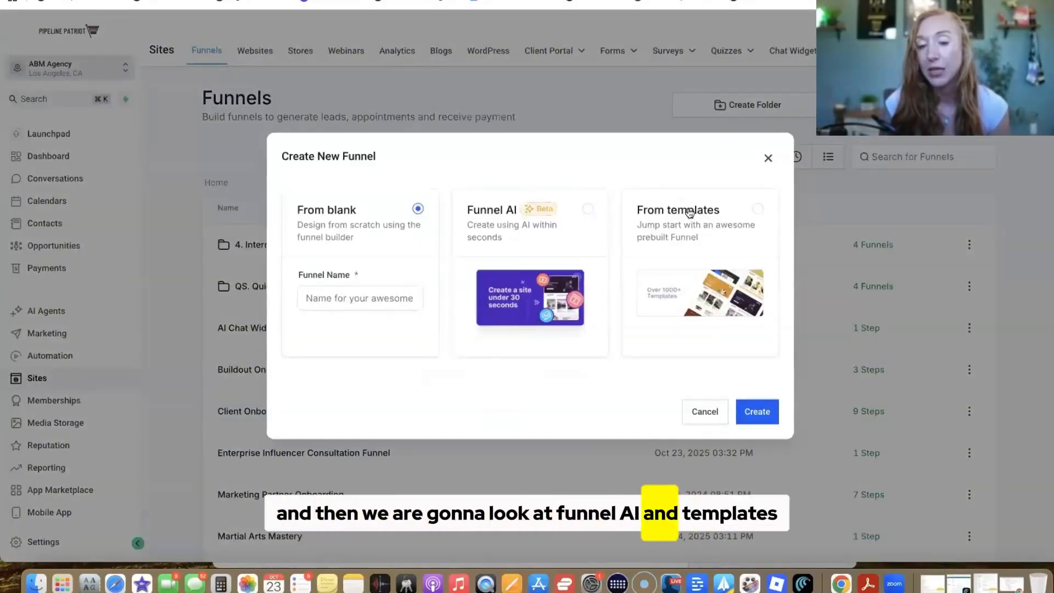
click(582, 251)
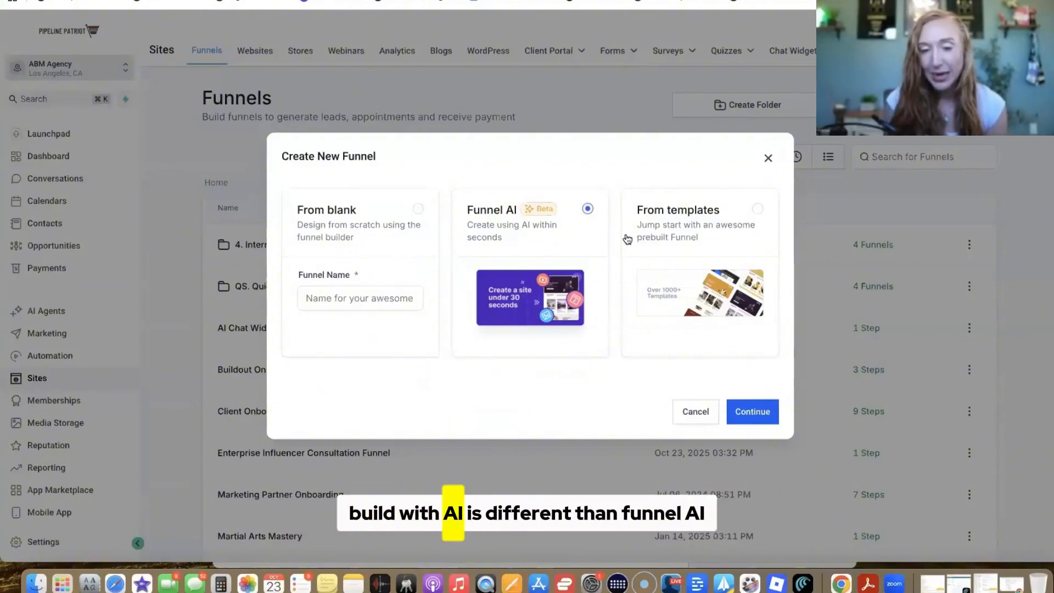
click(736, 413)
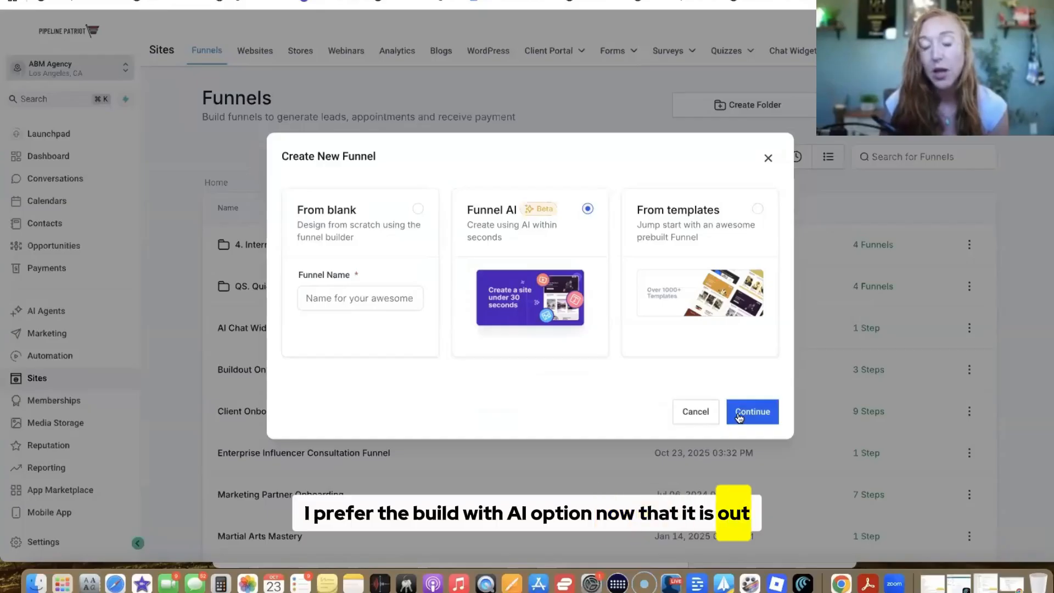
click(755, 415)
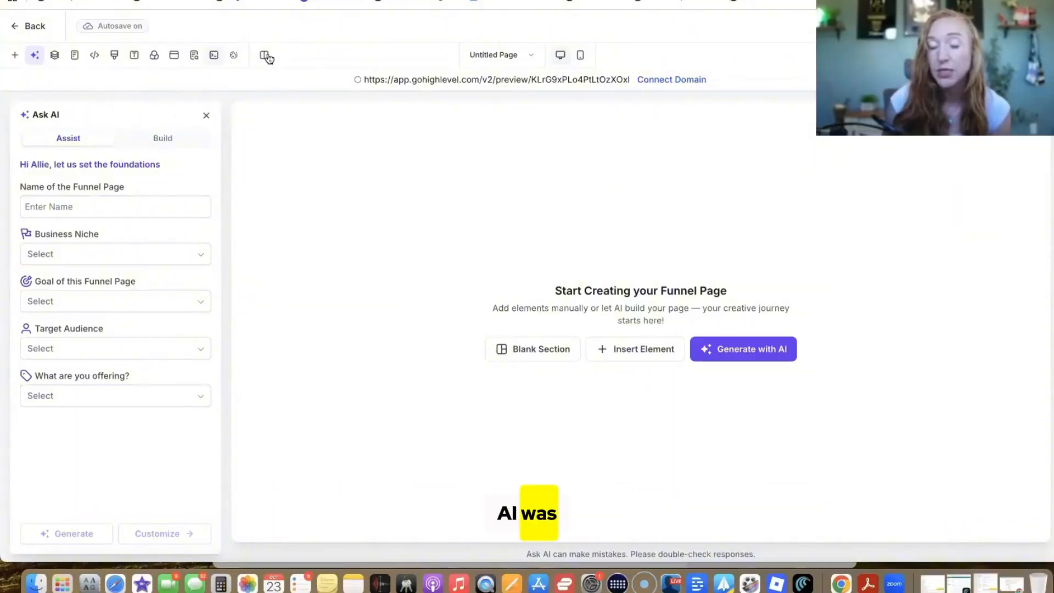
Leave the untitled Funnel AI page and start another new funnel from templates, opening the Template Library
click(35, 31)
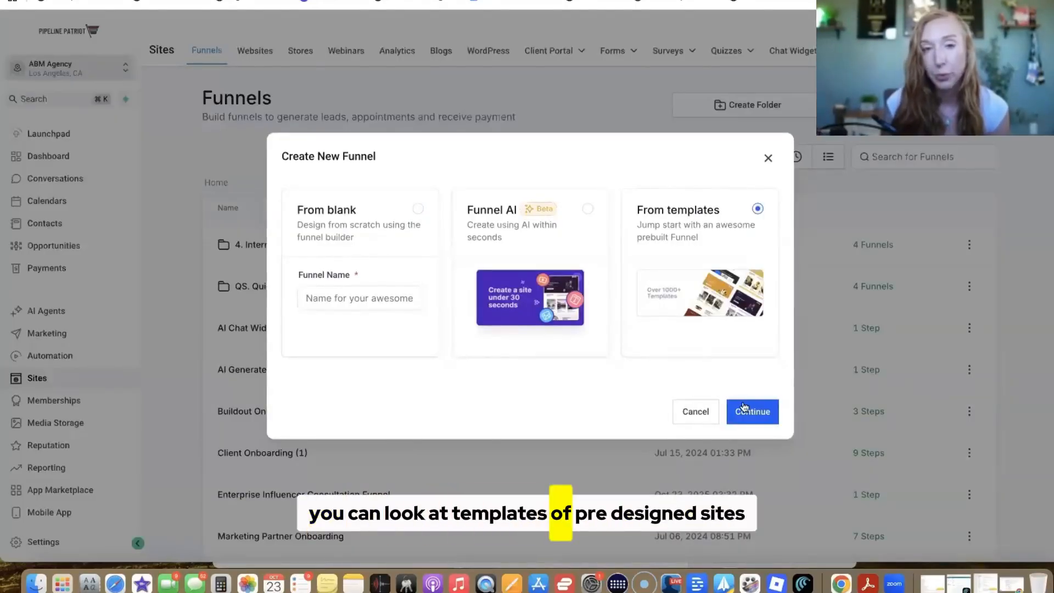
click(750, 414)
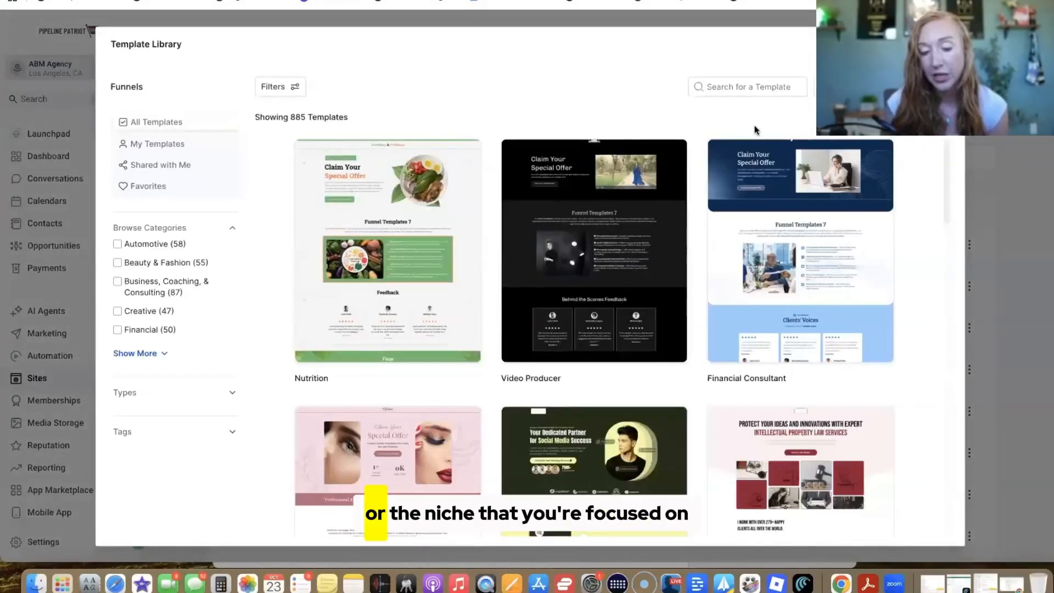
mouse_move(591, 375)
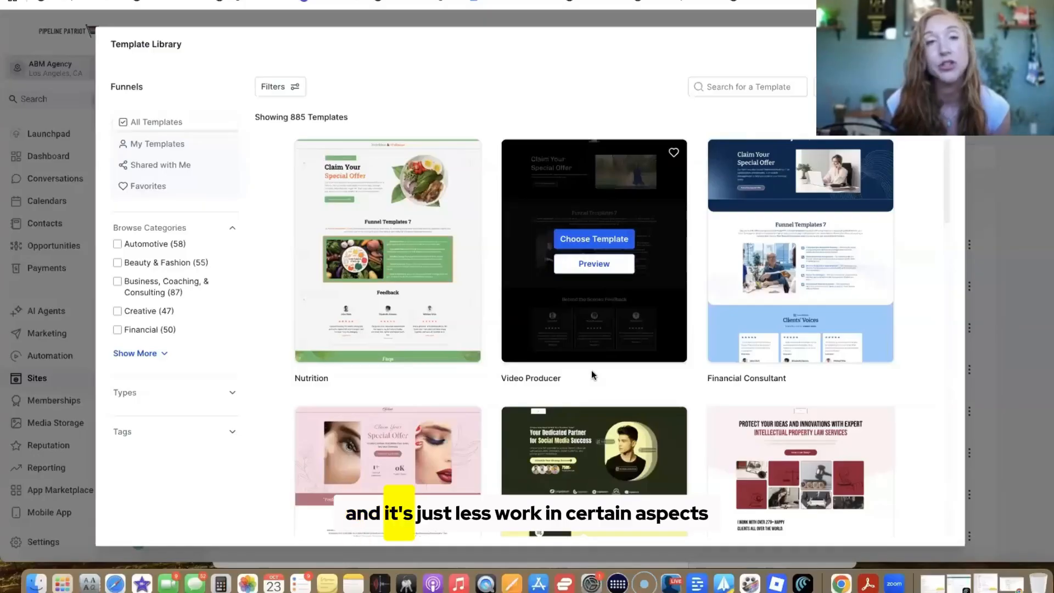
Browse the funnel templates, expand the full list of categories and activate the template search
scroll(605, 357, down, 2)
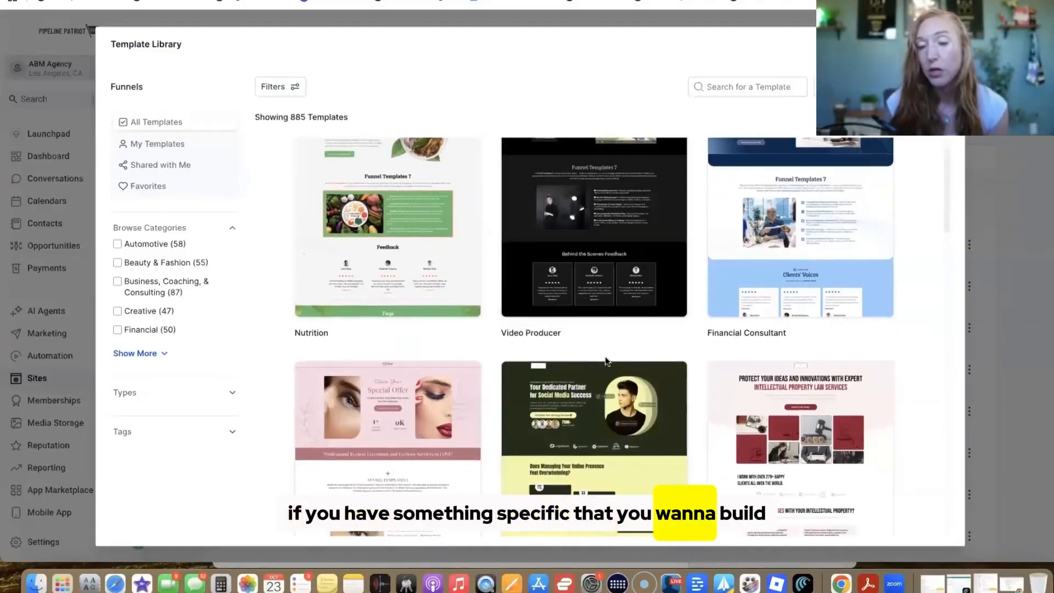
scroll(609, 379, down, 5)
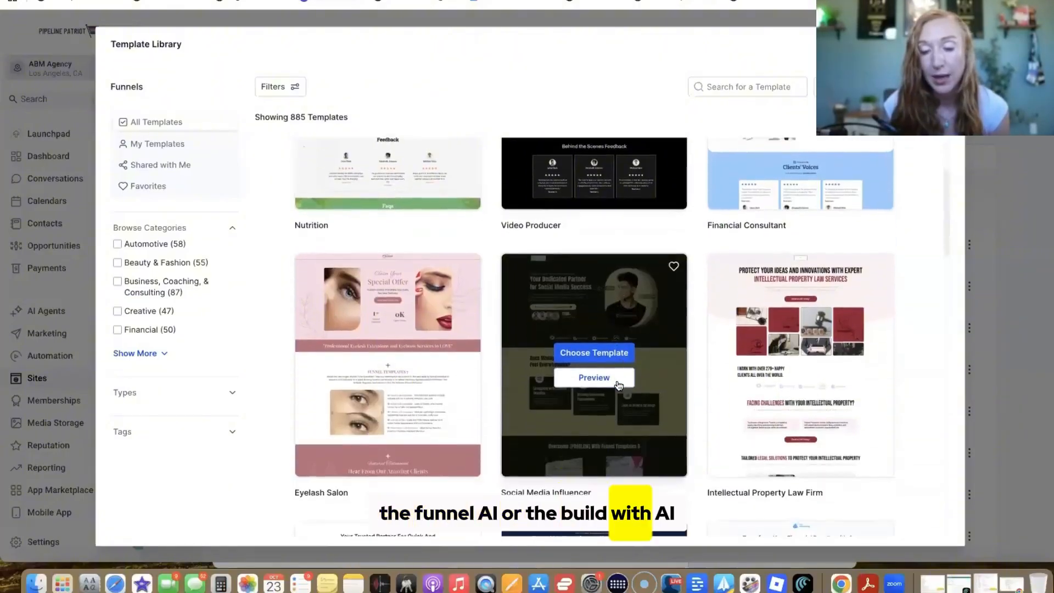
scroll(618, 385, down, 5)
scroll(624, 388, down, 10)
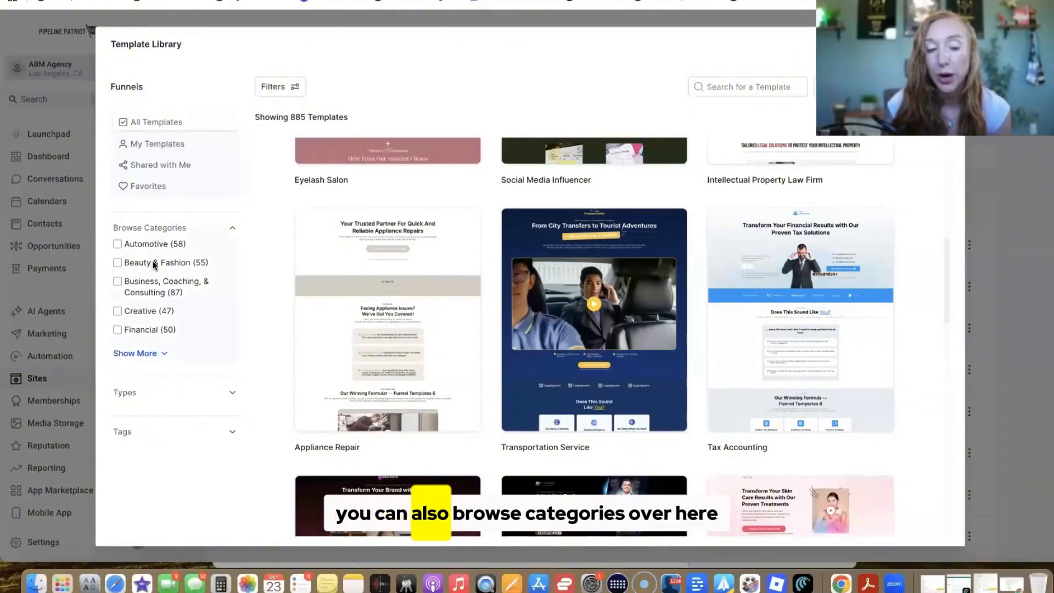
click(137, 353)
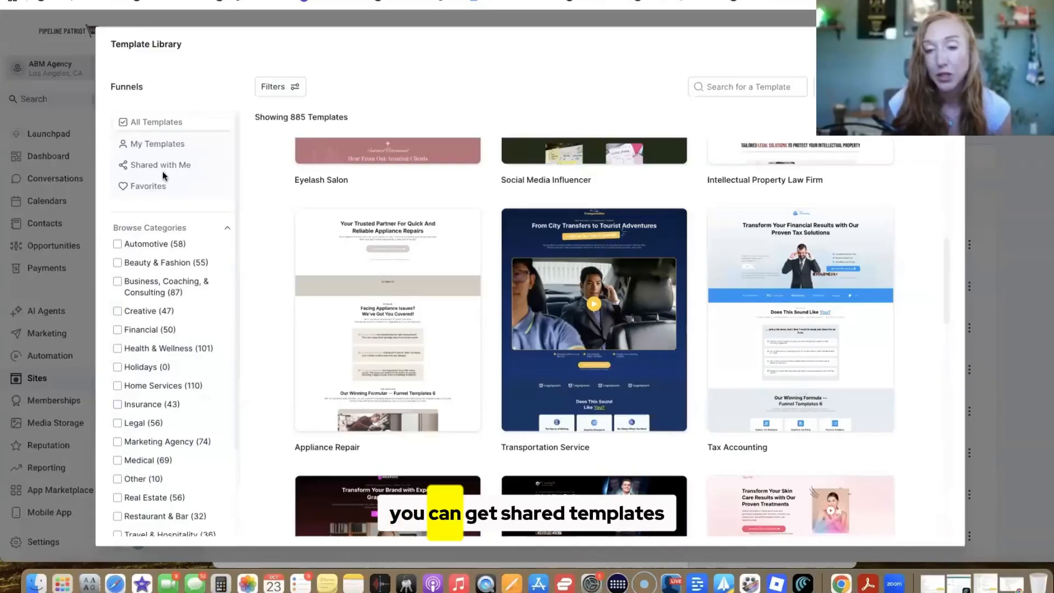
click(776, 87)
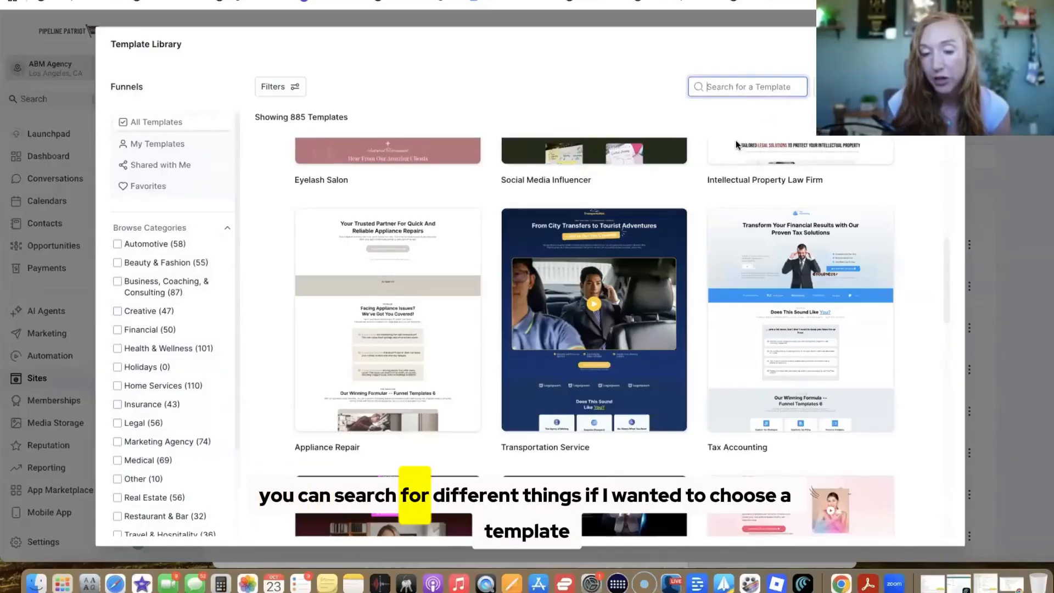
Choose the Transportation Service template and look over its Home page from the hero to the logo strip
click(581, 308)
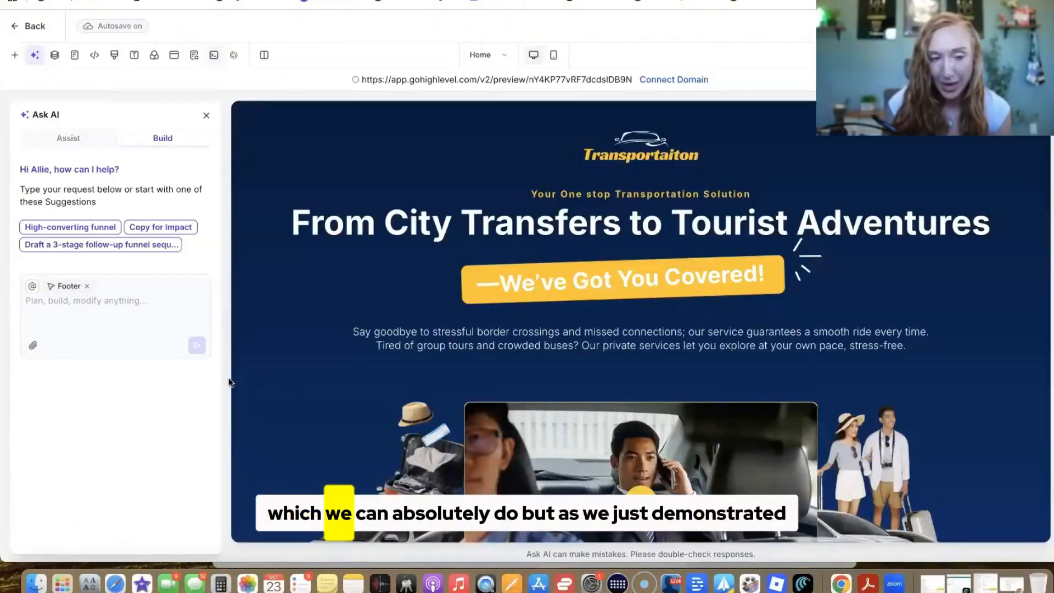
click(130, 309)
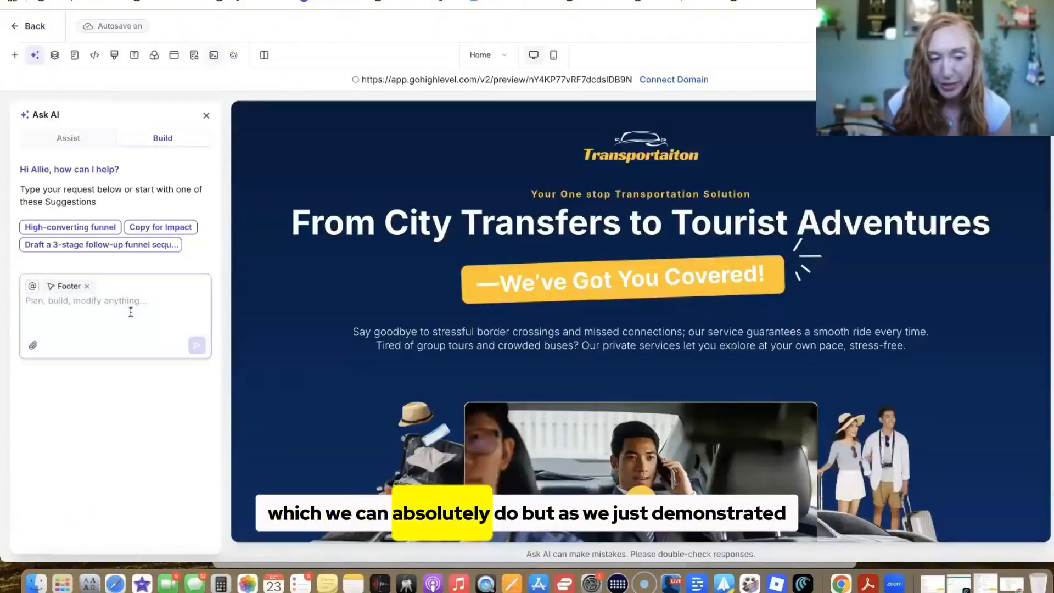
scroll(606, 312, down, 10)
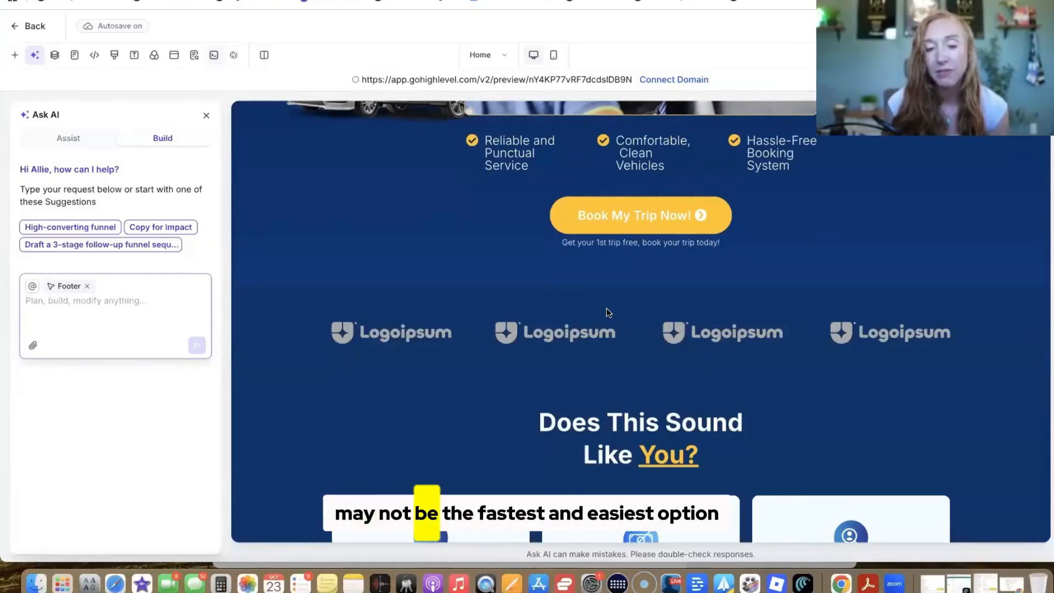
scroll(606, 307, up, 10)
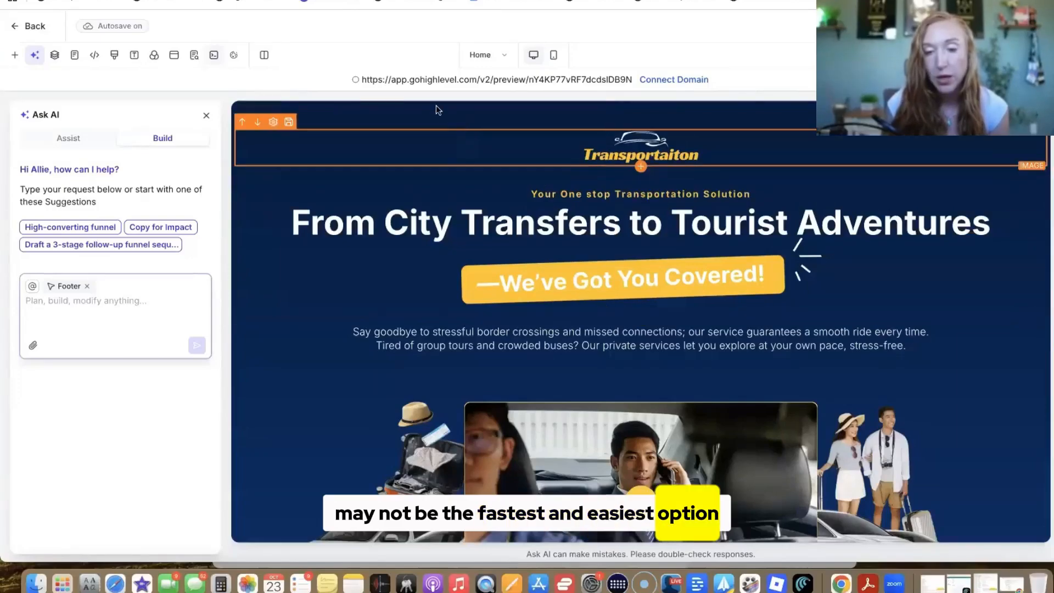
scroll(439, 384, down, 10)
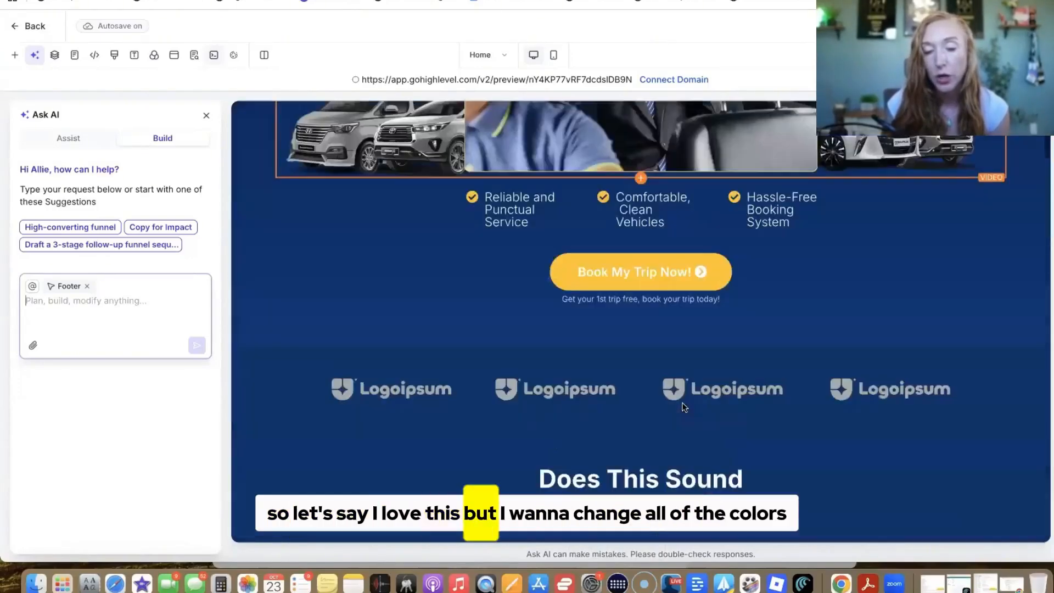
Remove the Footer reference and send Ask AI "Please update all of the colors for this brand to be navy blue, lime green and aqua"
click(88, 287)
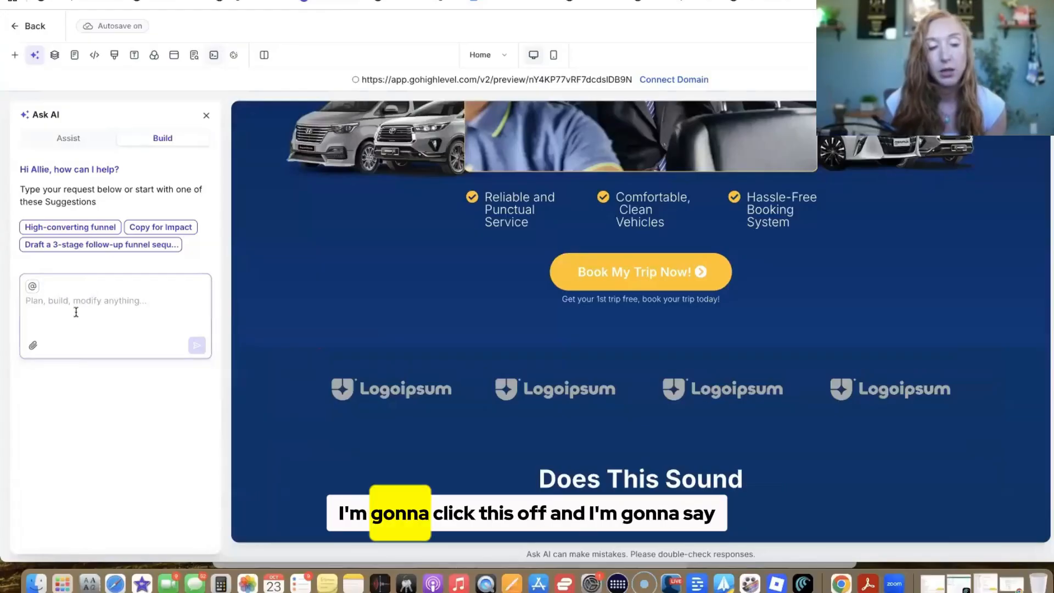
text(Please update all of the)
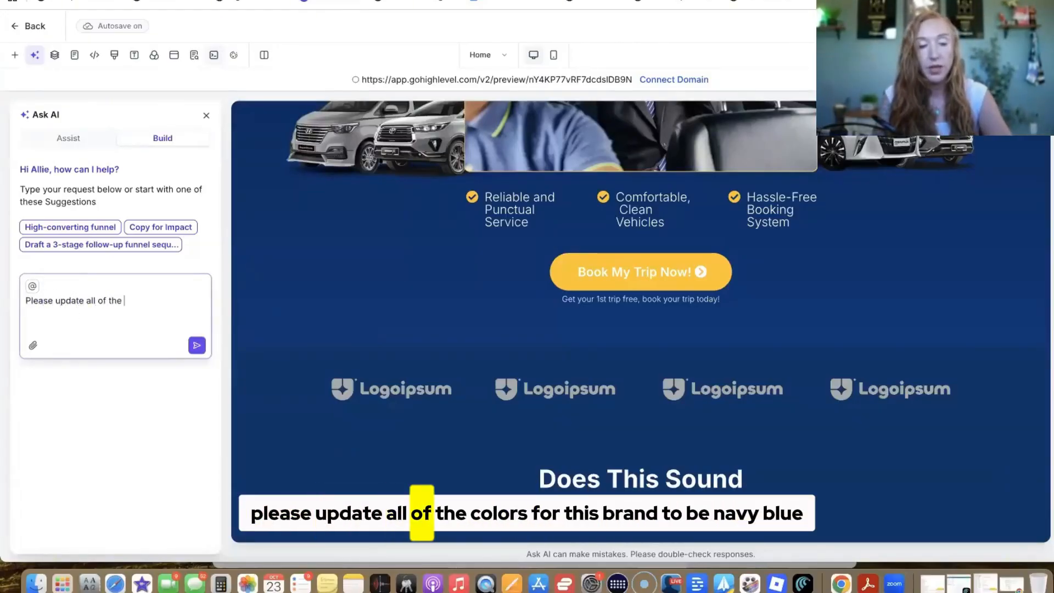
text( colors for this )
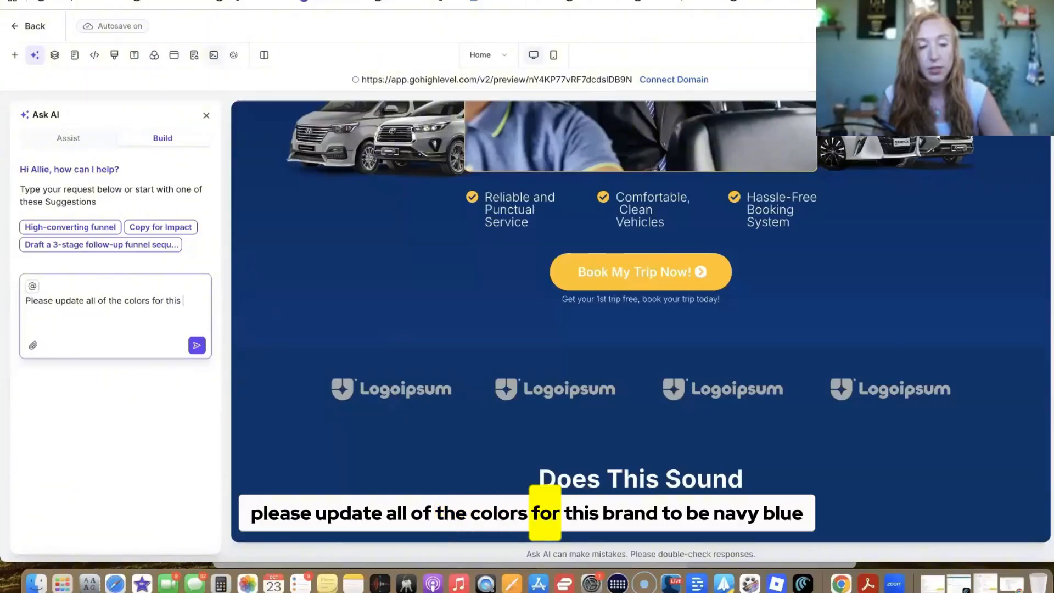
text(brand to be na)
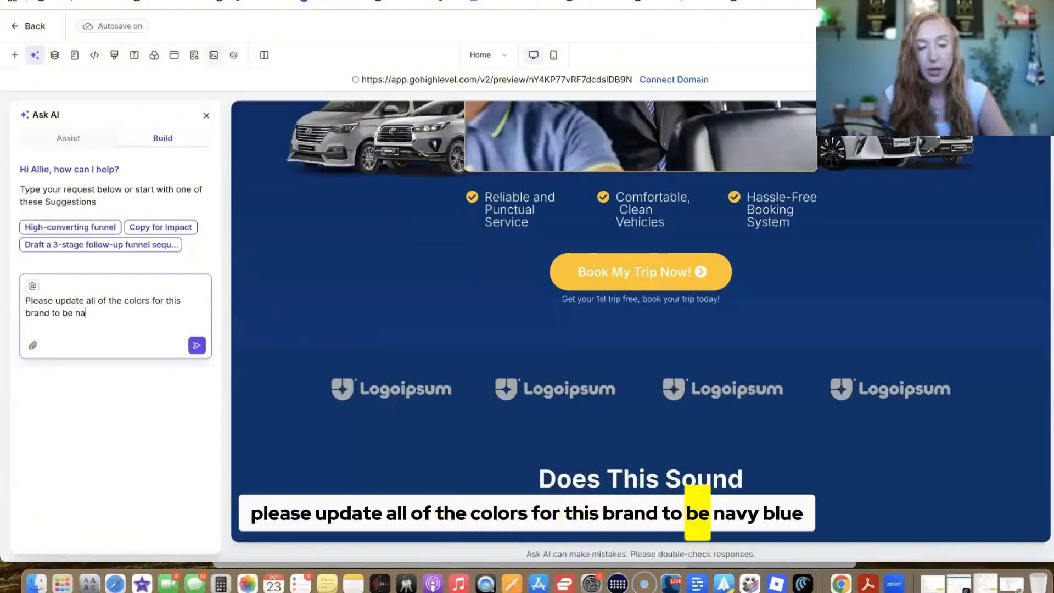
text(vy blue, )
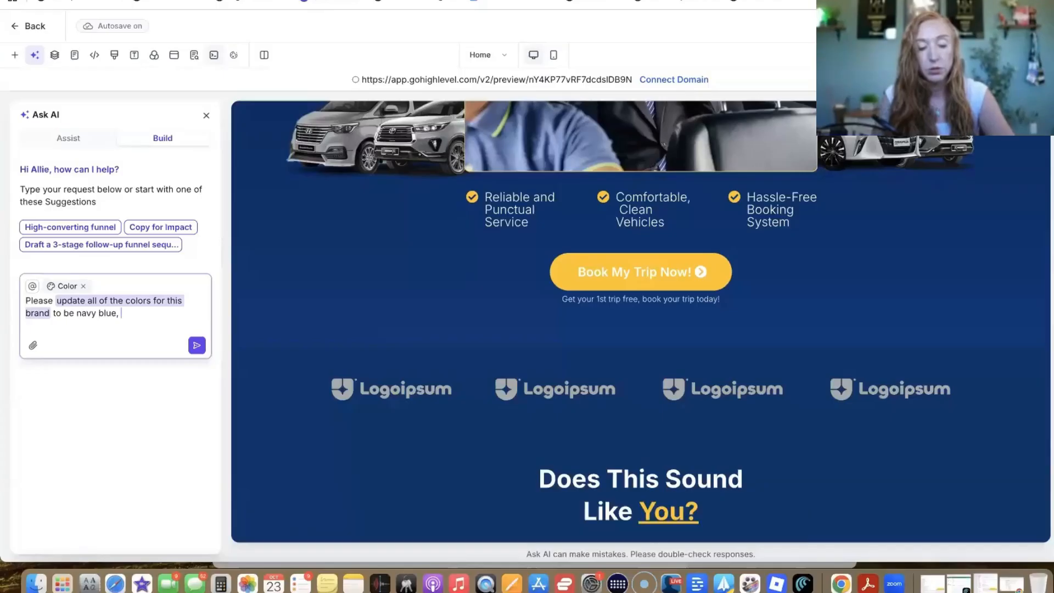
text(lime green and )
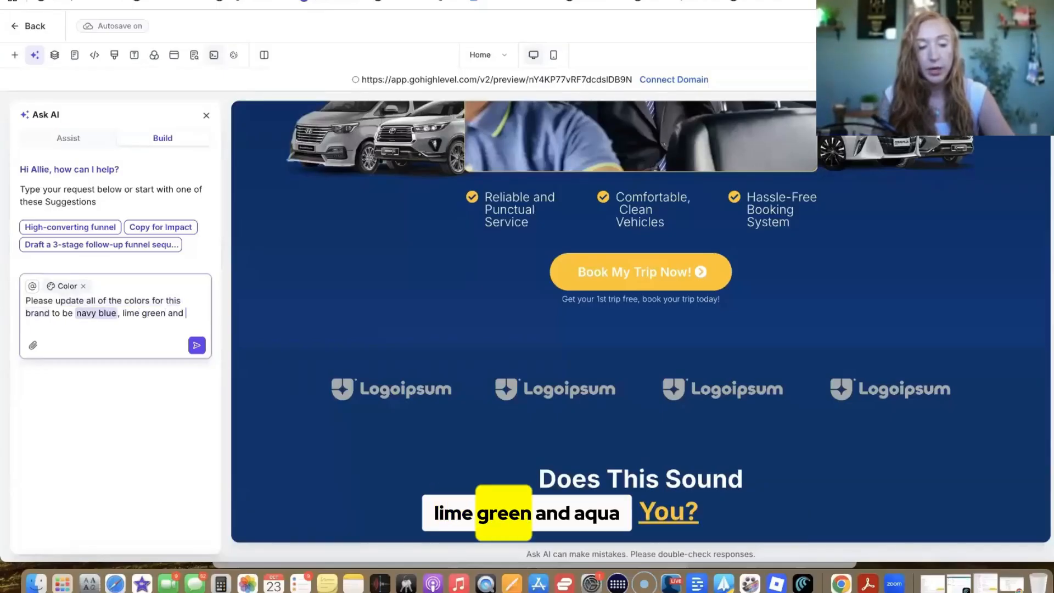
text(aqua)
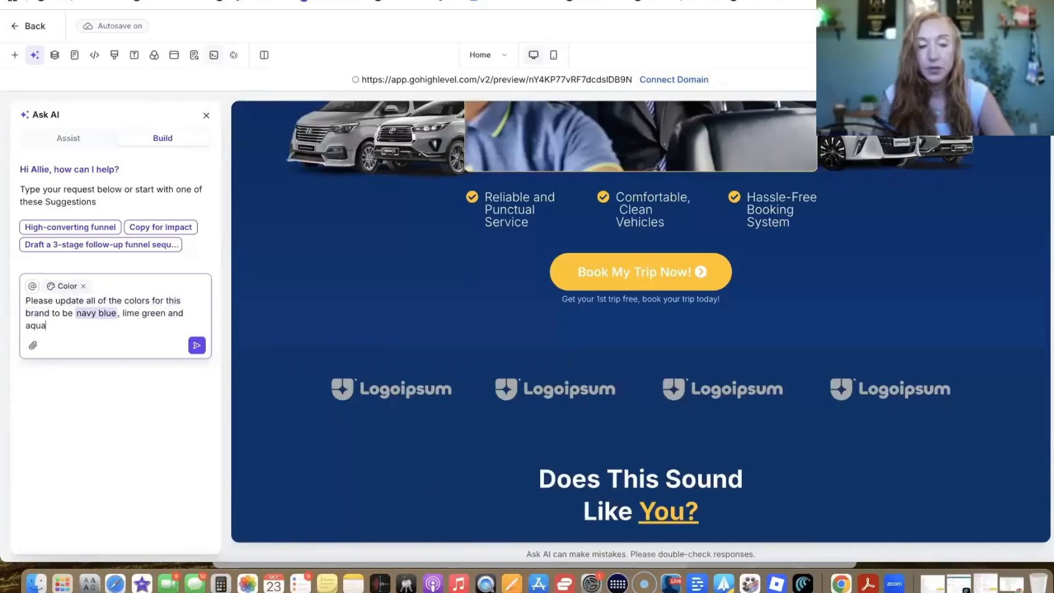
key(Return)
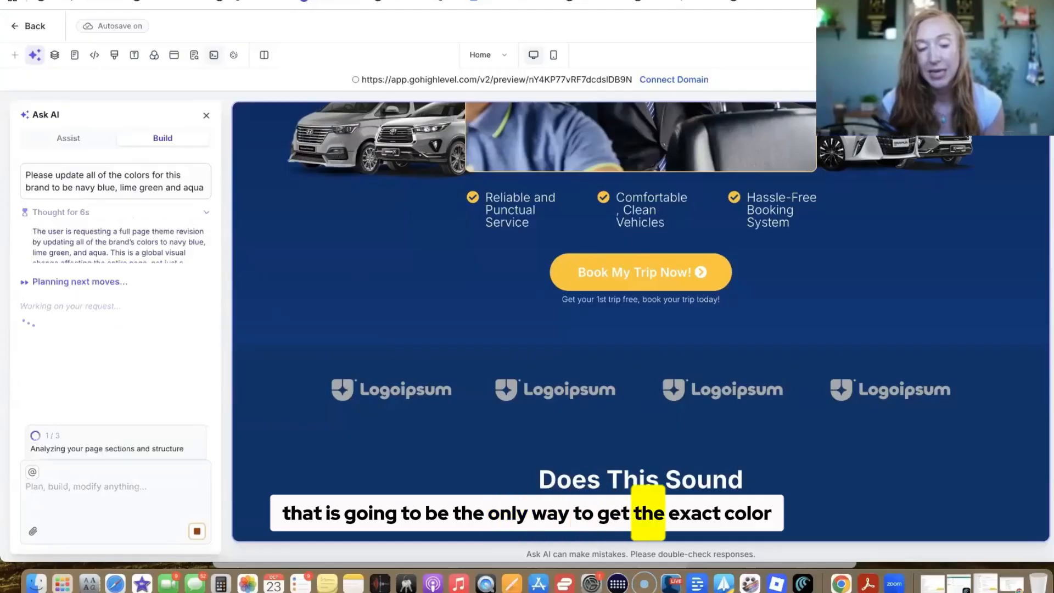
Select the logo strip's row, column and image element in turn to inspect the settings available for each
scroll(661, 305, down, 6)
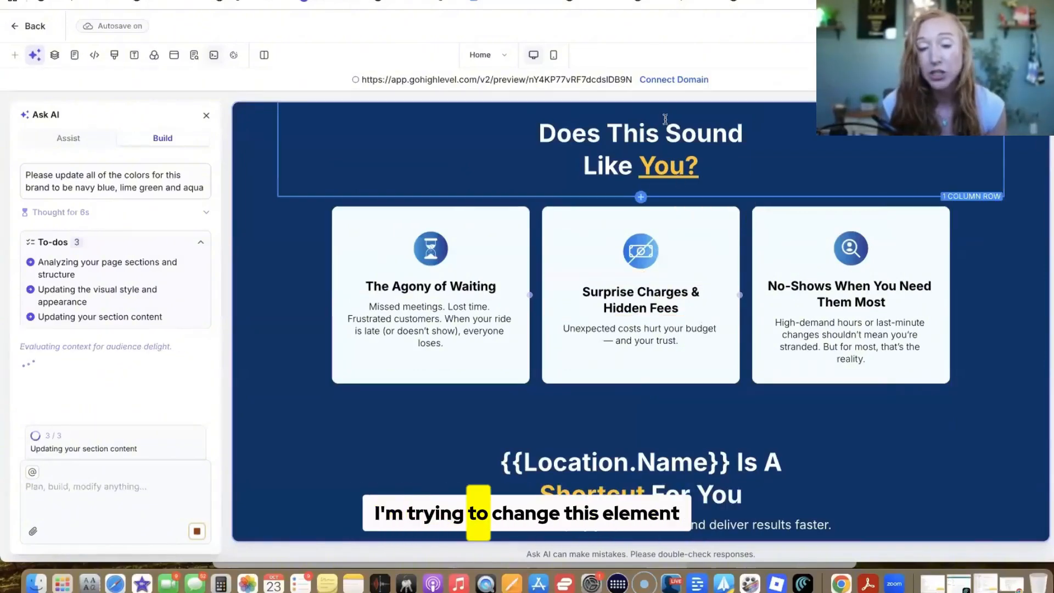
scroll(701, 209, up, 3)
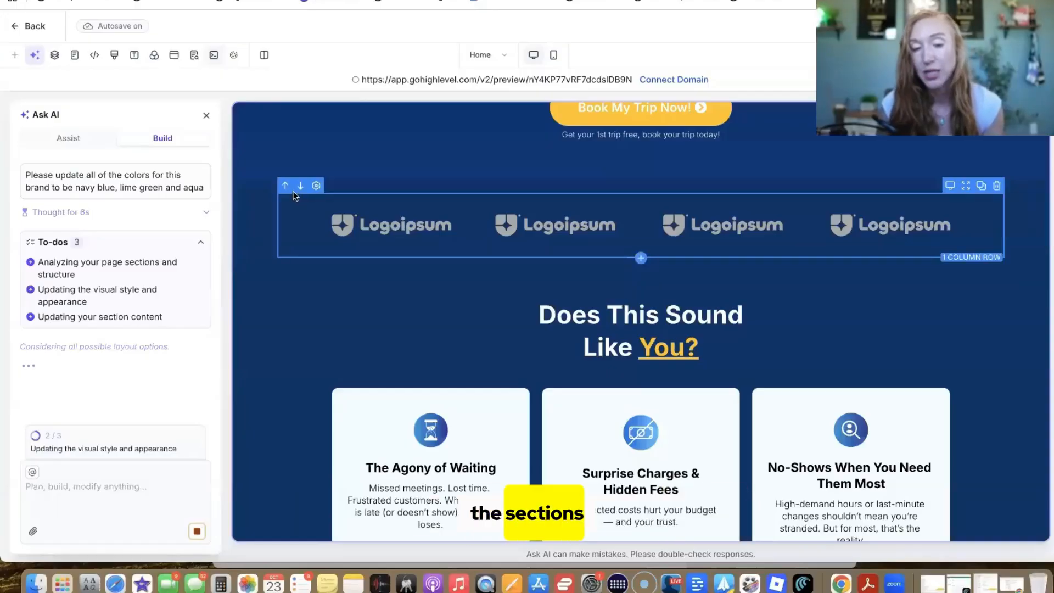
click(400, 193)
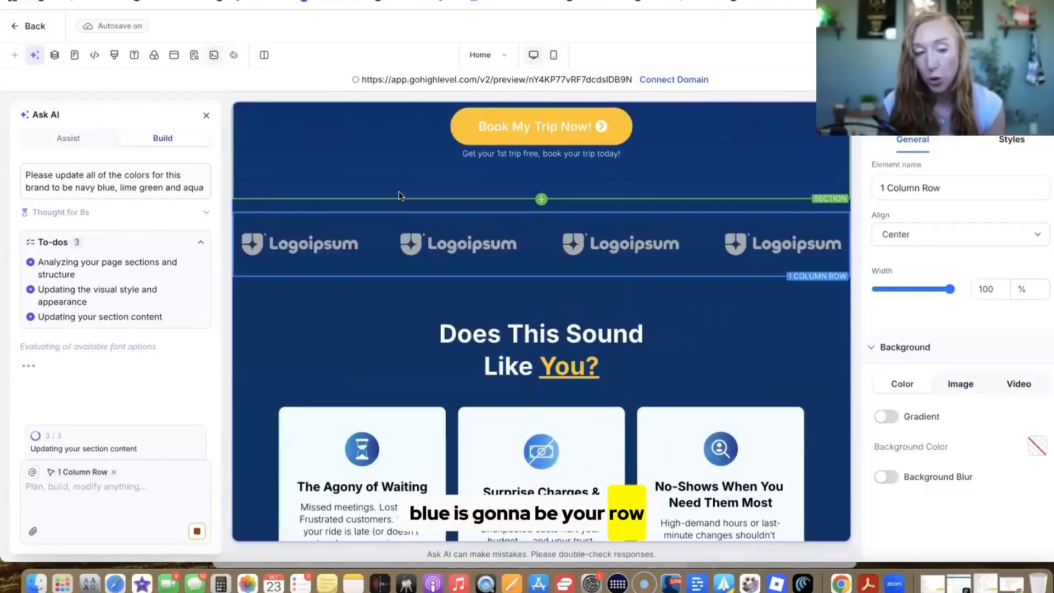
click(390, 226)
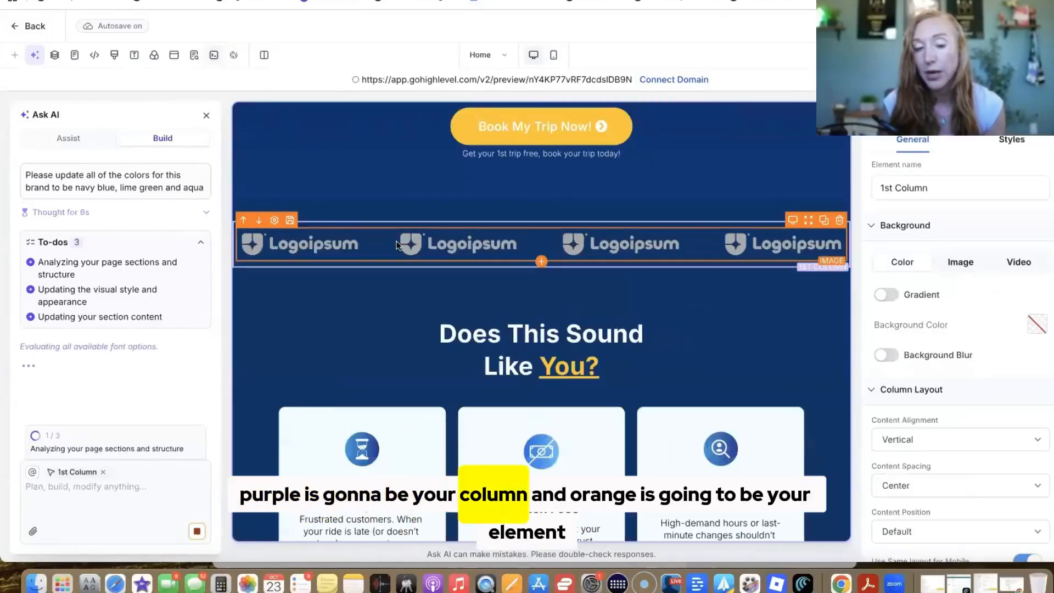
click(398, 246)
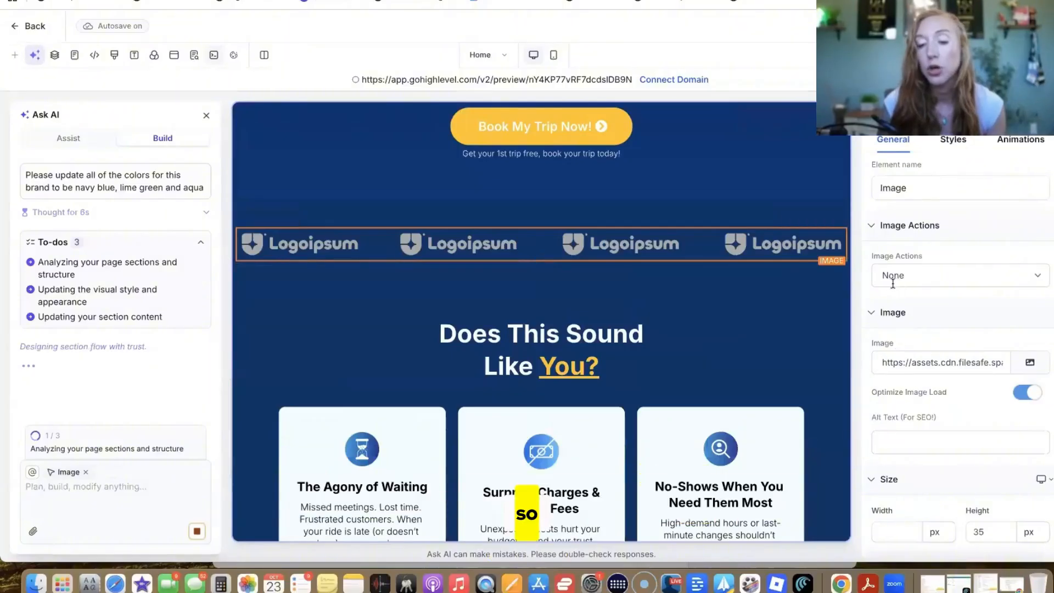
scroll(898, 498, down, 3)
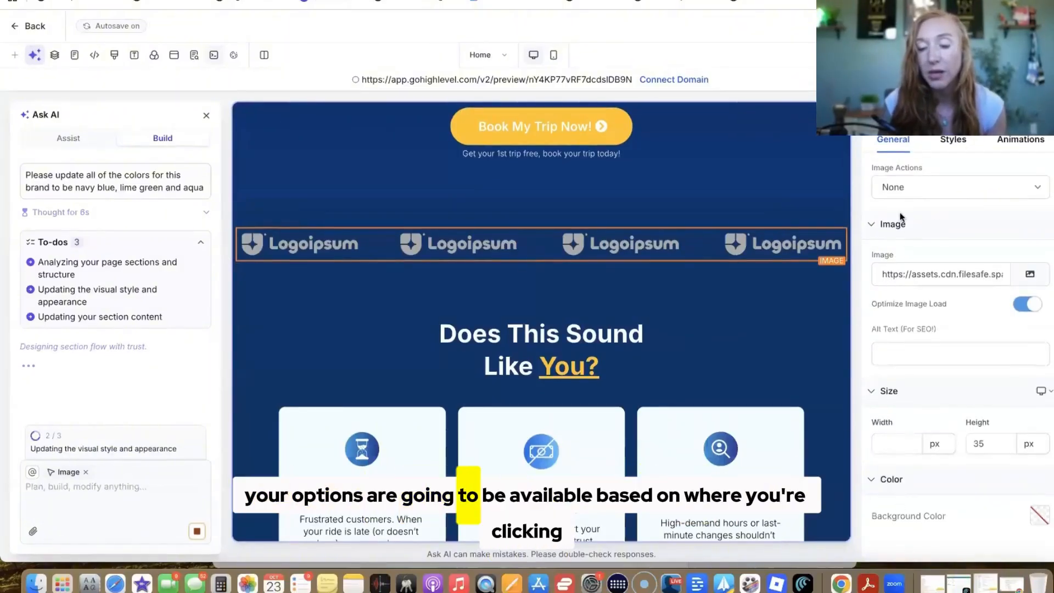
Look through the transportation page's sections, then examine the brand color swatches and the recolored page down to the footer
scroll(550, 398, down, 4)
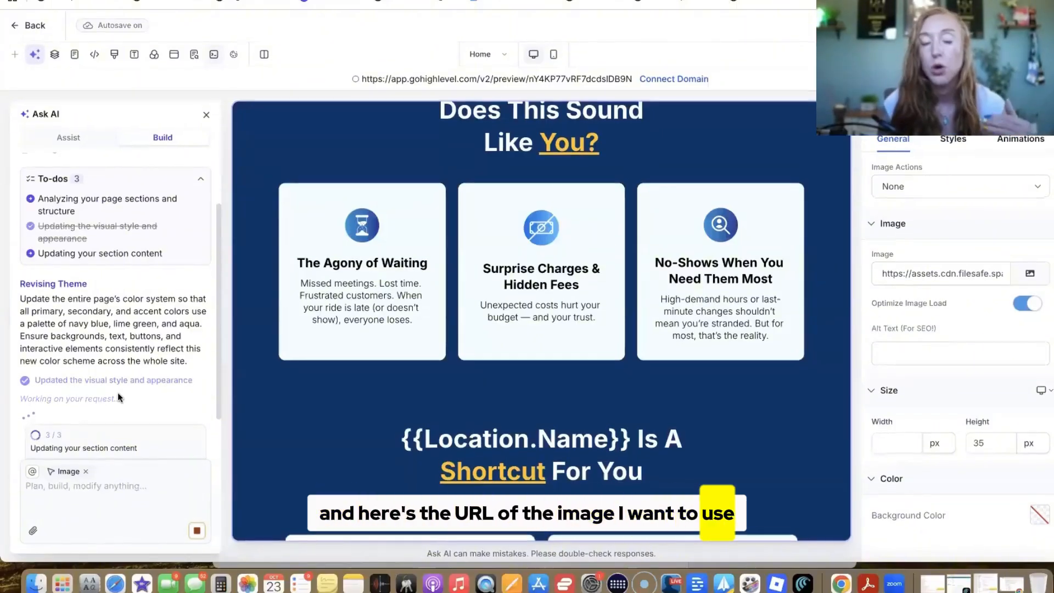
scroll(312, 350, down, 6)
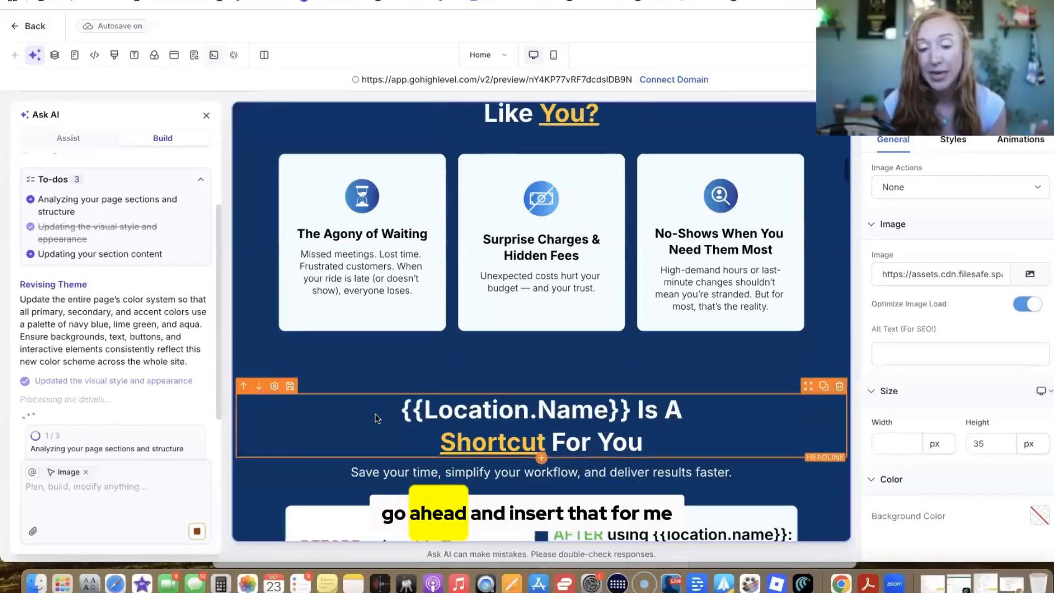
scroll(299, 441, down, 8)
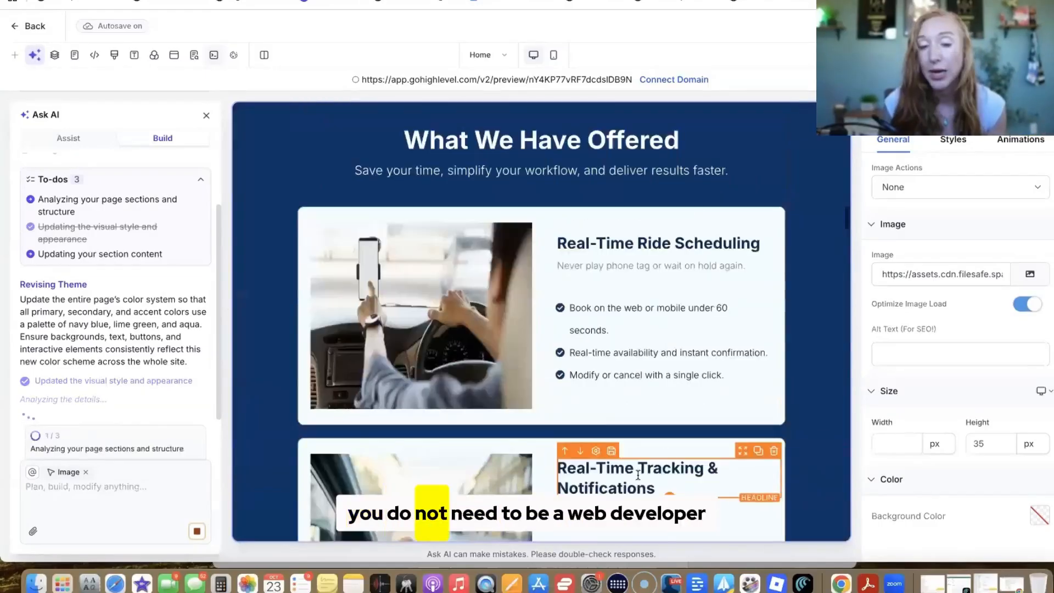
scroll(638, 474, up, 20)
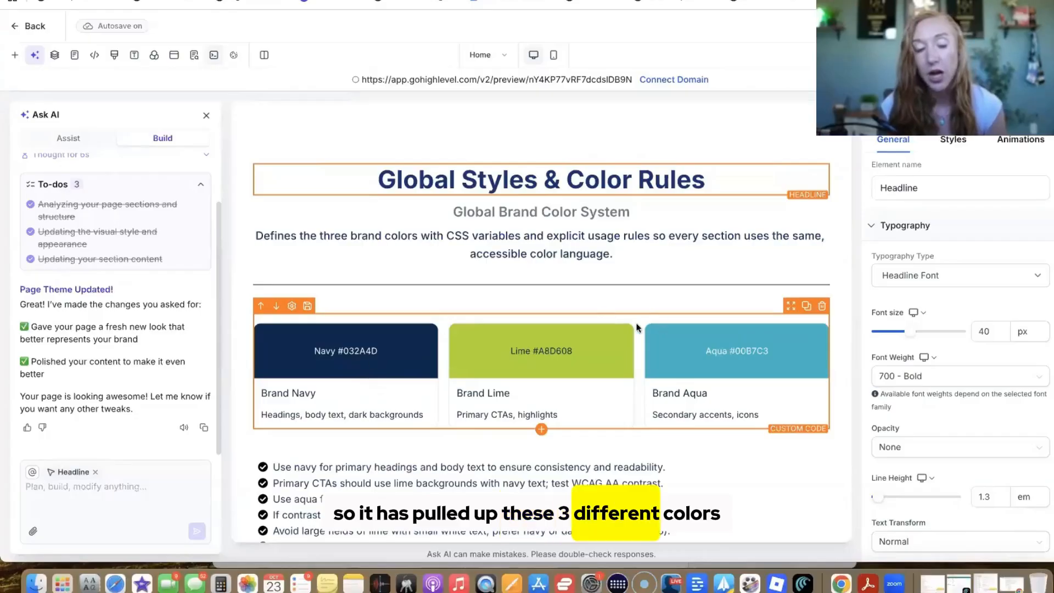
scroll(348, 354, down, 4)
drag(416, 362, 416, 362)
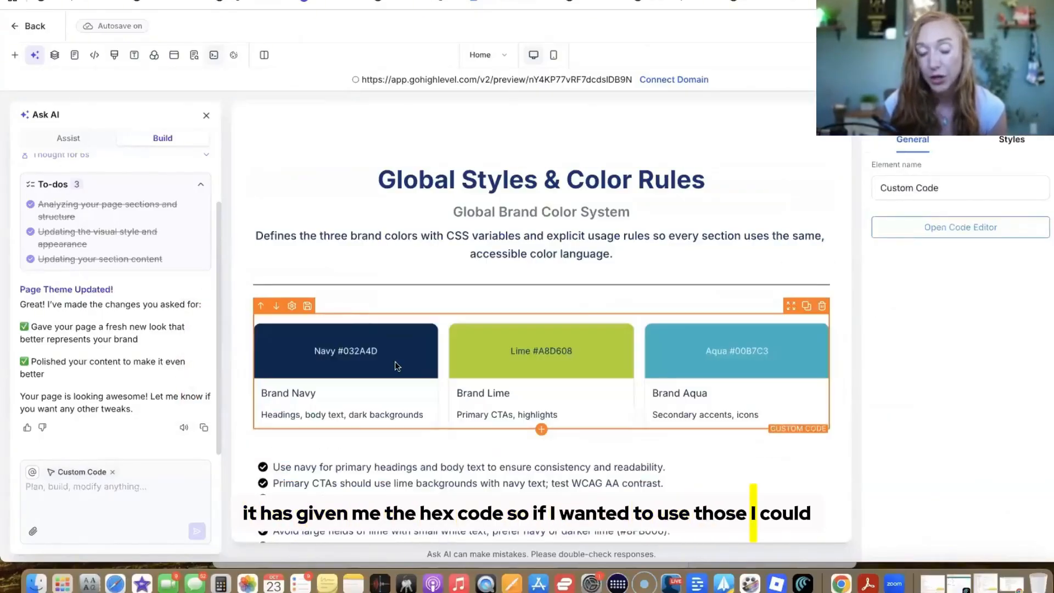
scroll(394, 361, down, 10)
scroll(394, 361, down, 15)
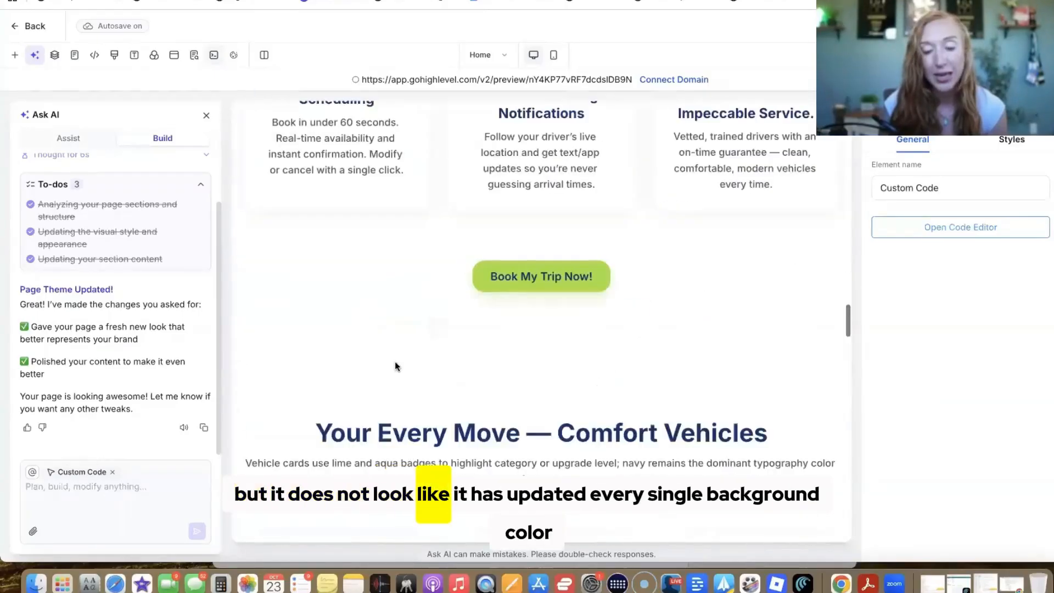
scroll(394, 361, down, 5)
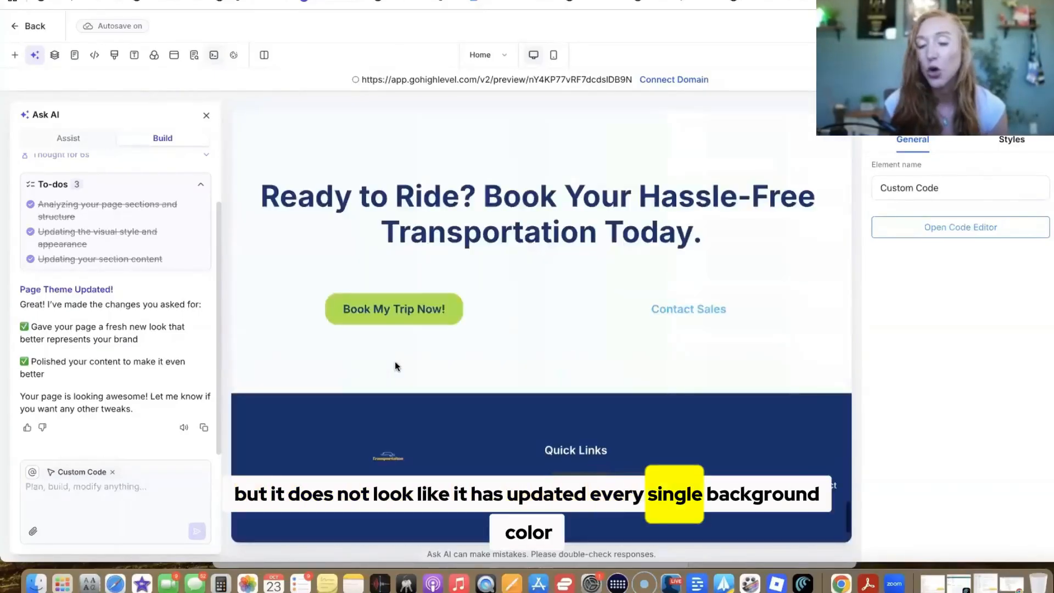
scroll(395, 362, up, 15)
scroll(394, 362, up, 15)
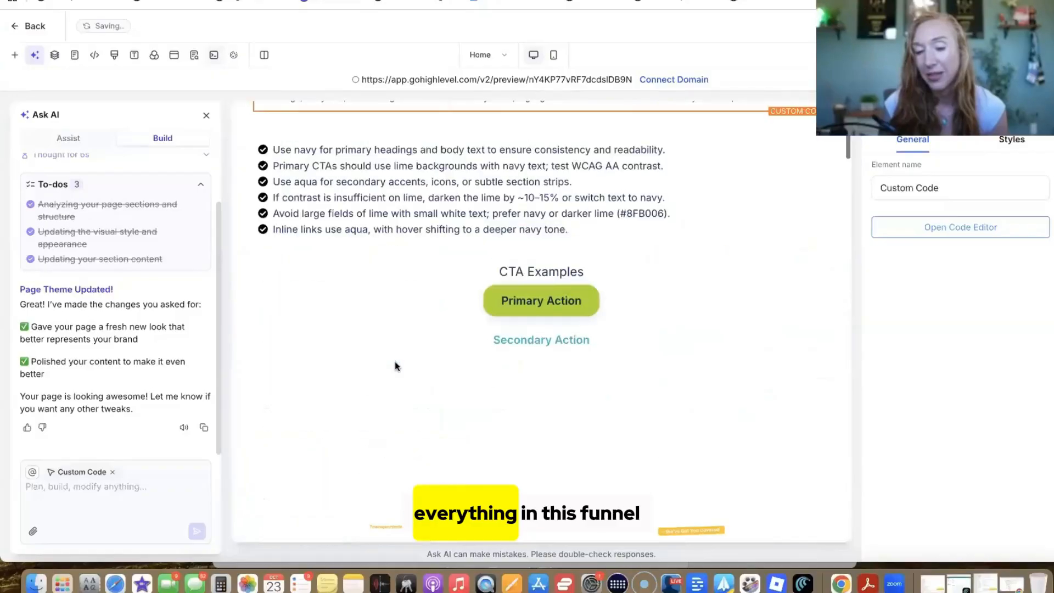
Select the global-styles section, look over its background image and color options, and return to the Transportation Services funnel overview
click(358, 121)
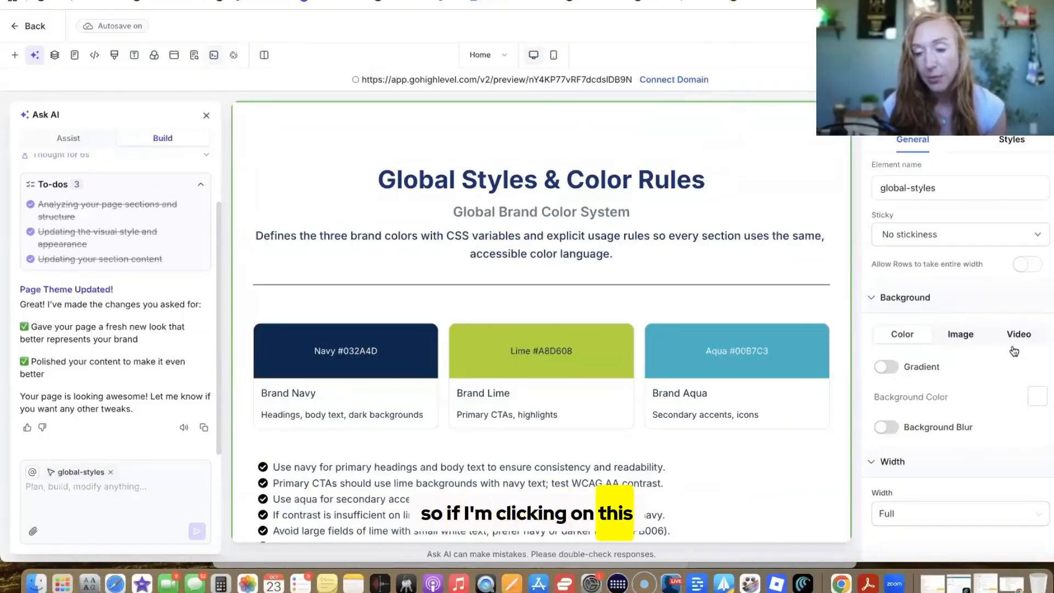
click(960, 336)
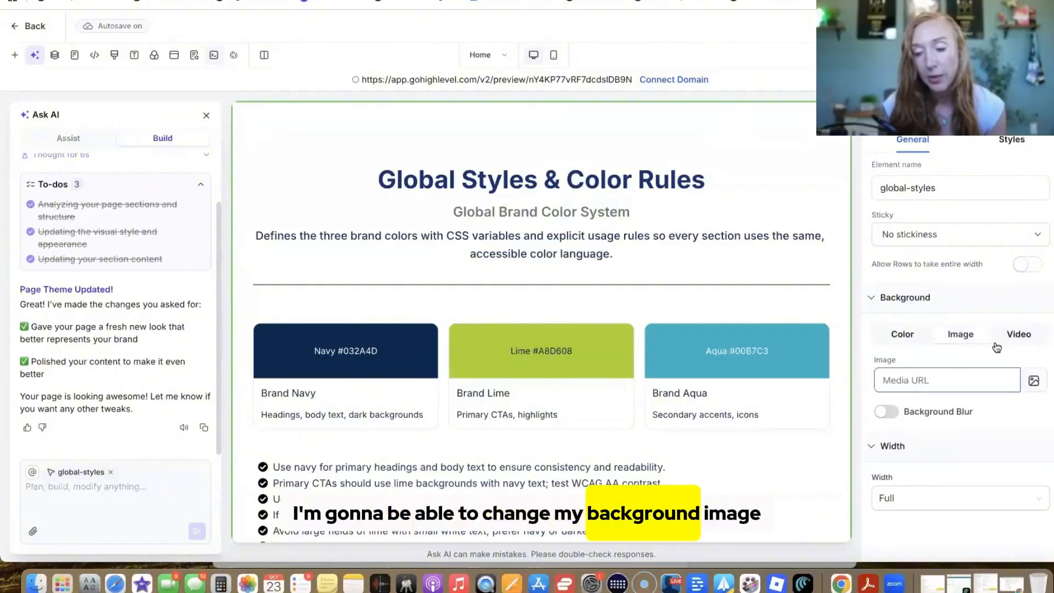
click(902, 333)
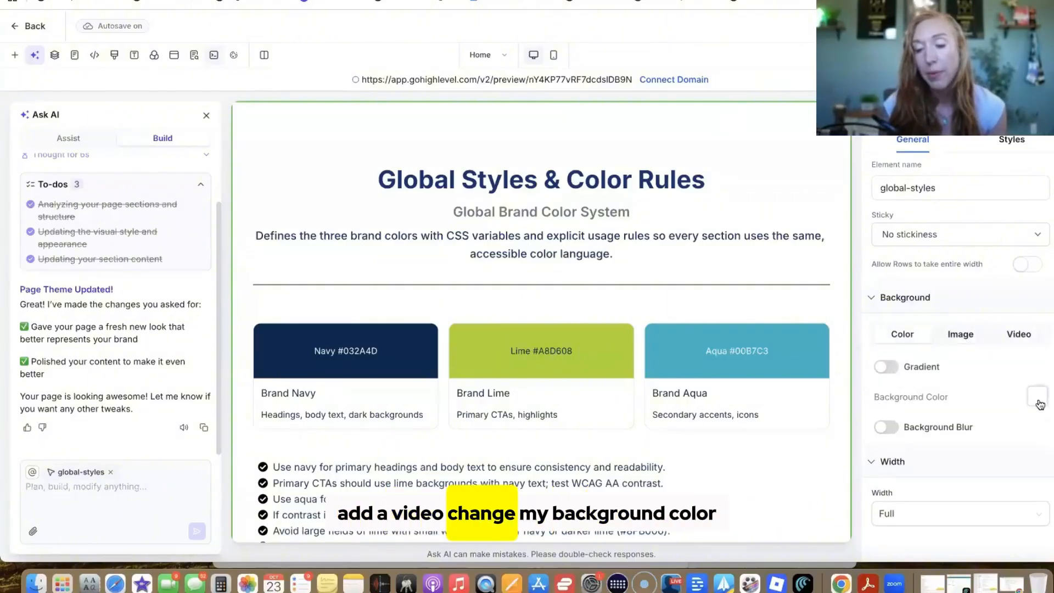
click(1037, 396)
click(696, 29)
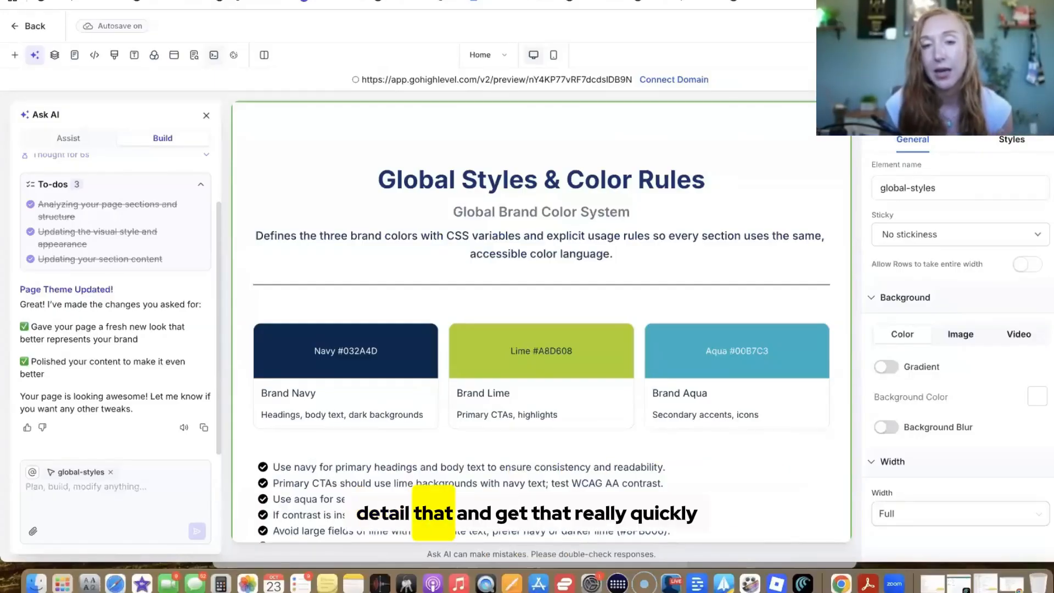
click(35, 27)
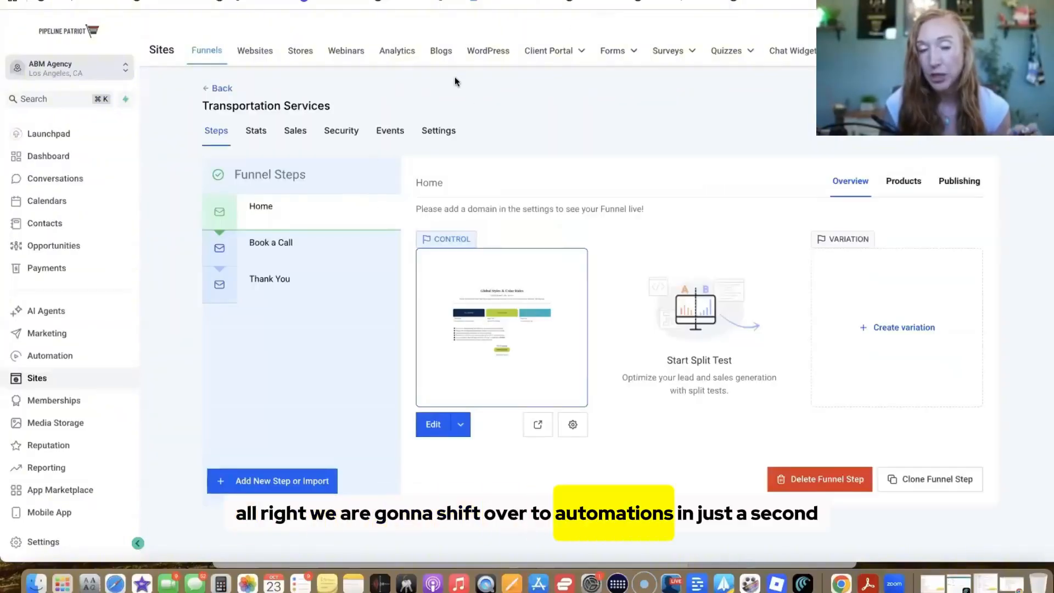
mouse_move(677, 51)
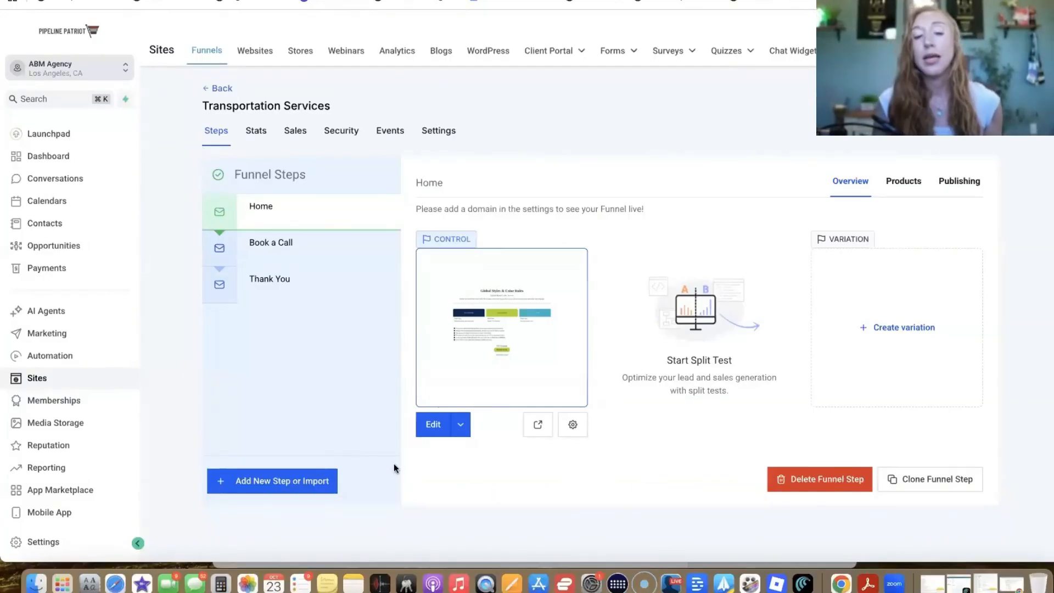
mouse_move(644, 57)
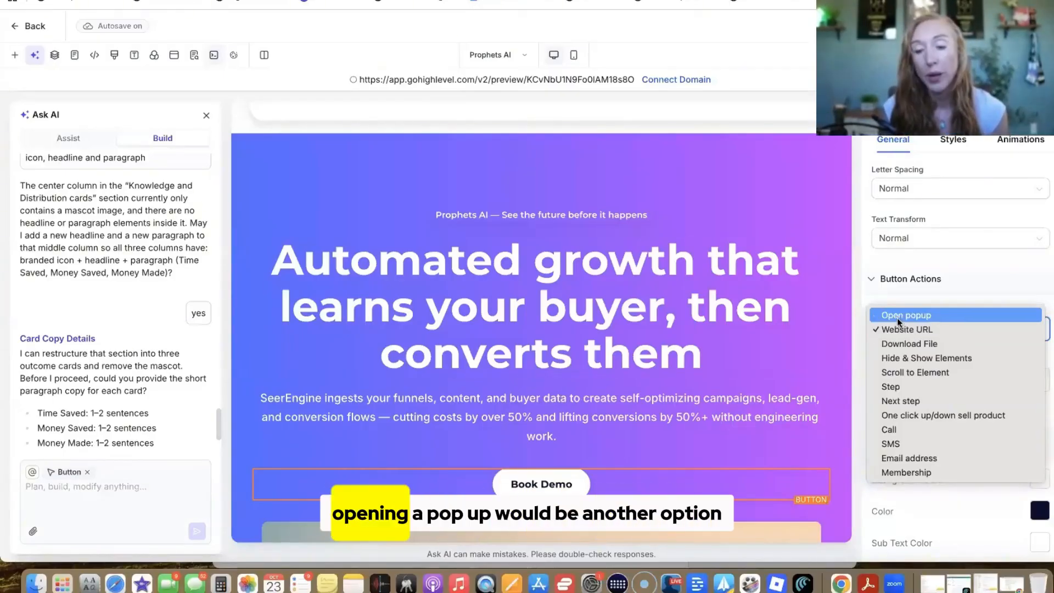
Set the Book Demo button's link action on the Prophets AI page to Open popup and review the other available link actions
click(897, 318)
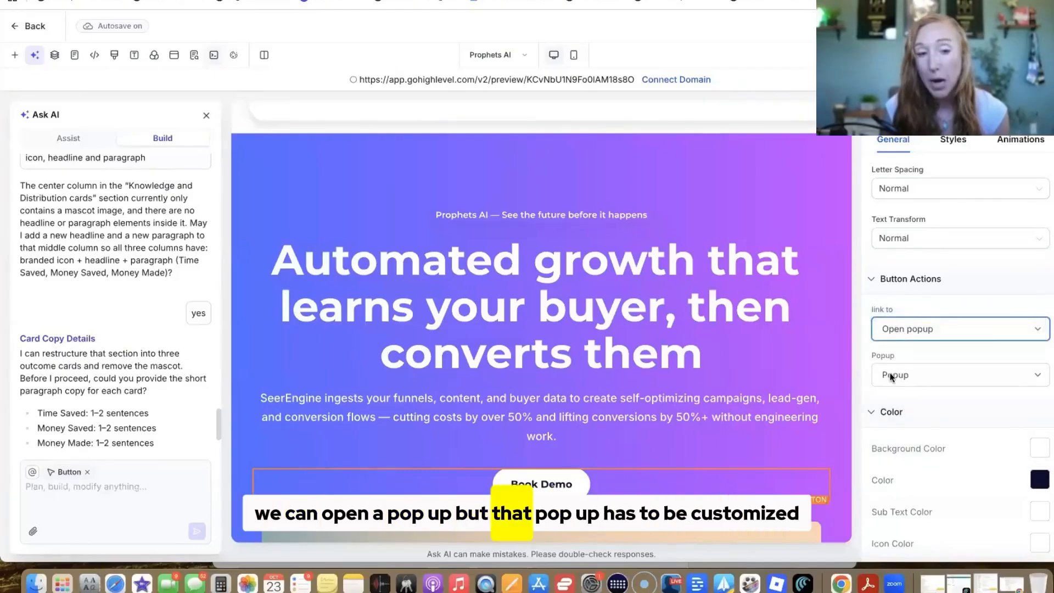
click(175, 56)
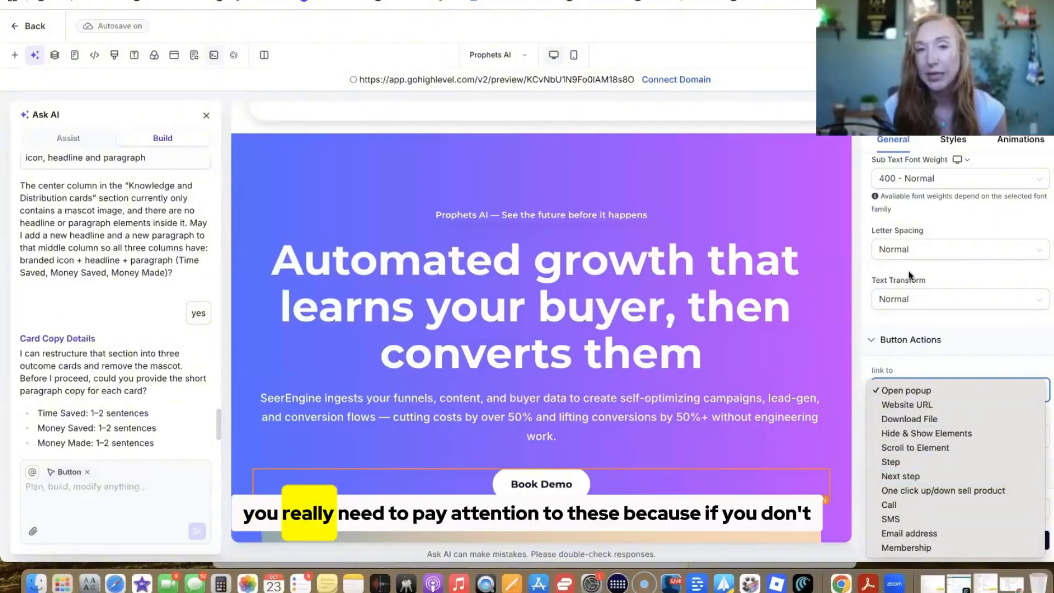
click(924, 318)
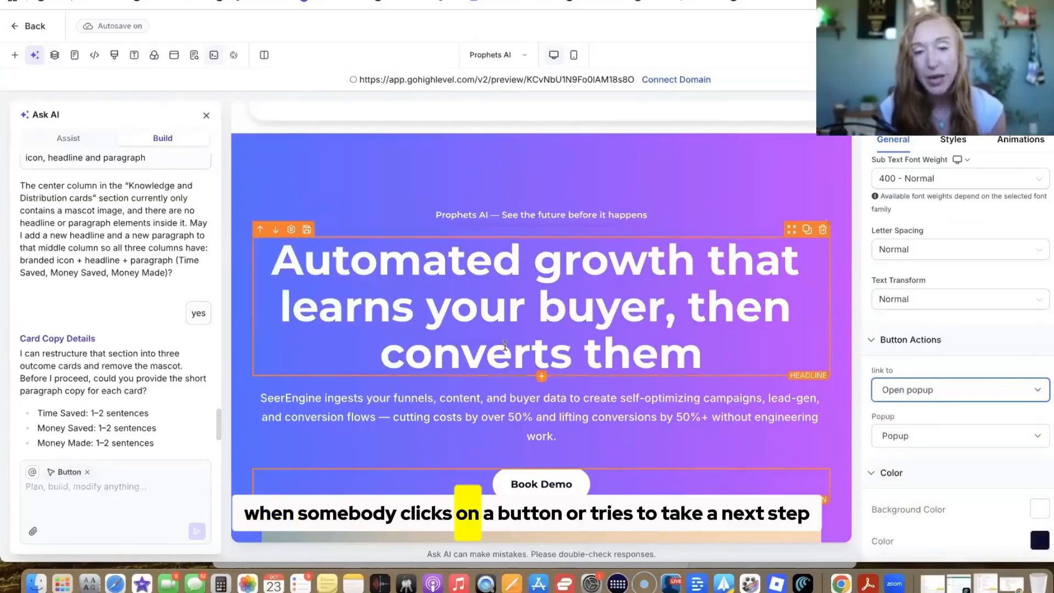
scroll(505, 345, down, 2)
scroll(505, 346, down, 15)
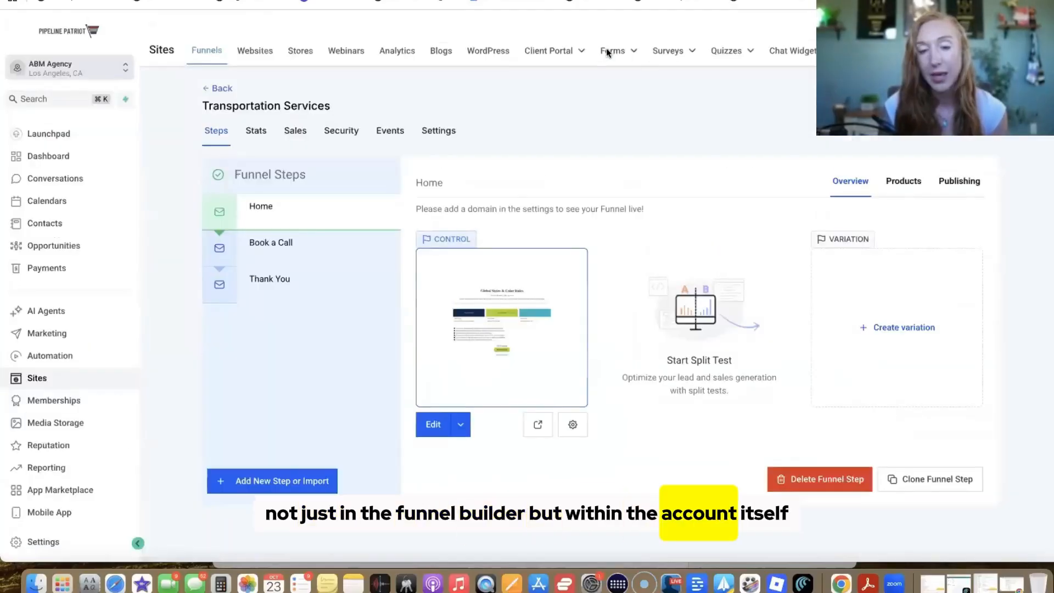
mouse_move(672, 57)
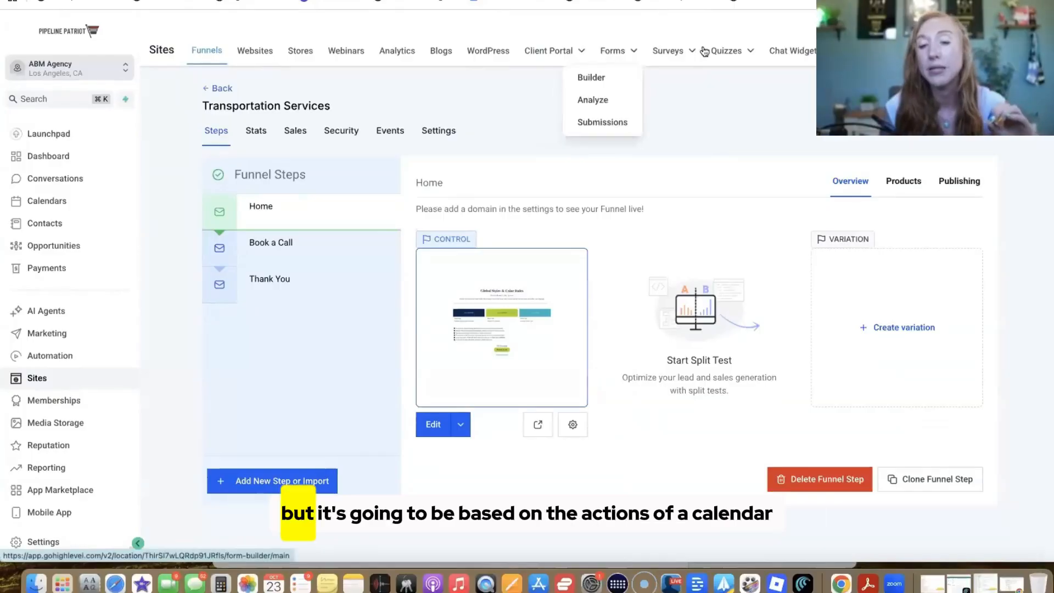
mouse_move(649, 53)
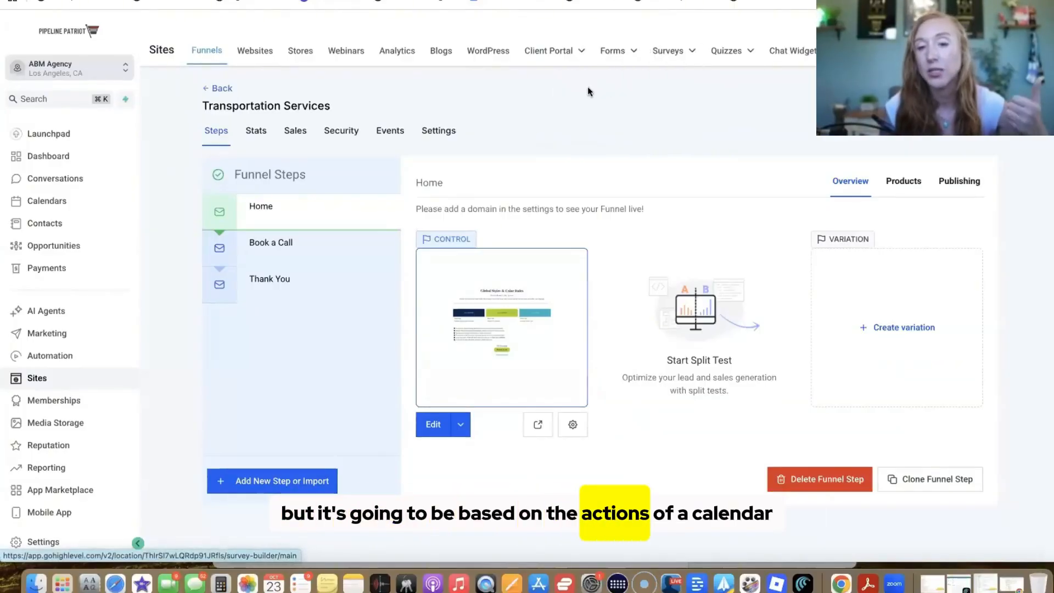